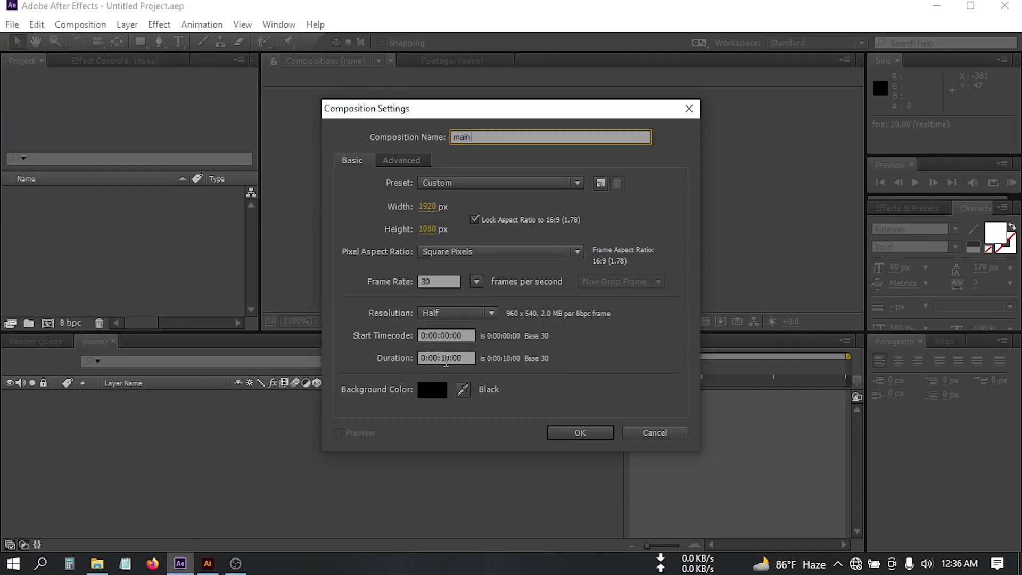
# Step: Create the 10-second 'main' composition and import logo.png into the project
pyautogui.doubleClick(439, 281)
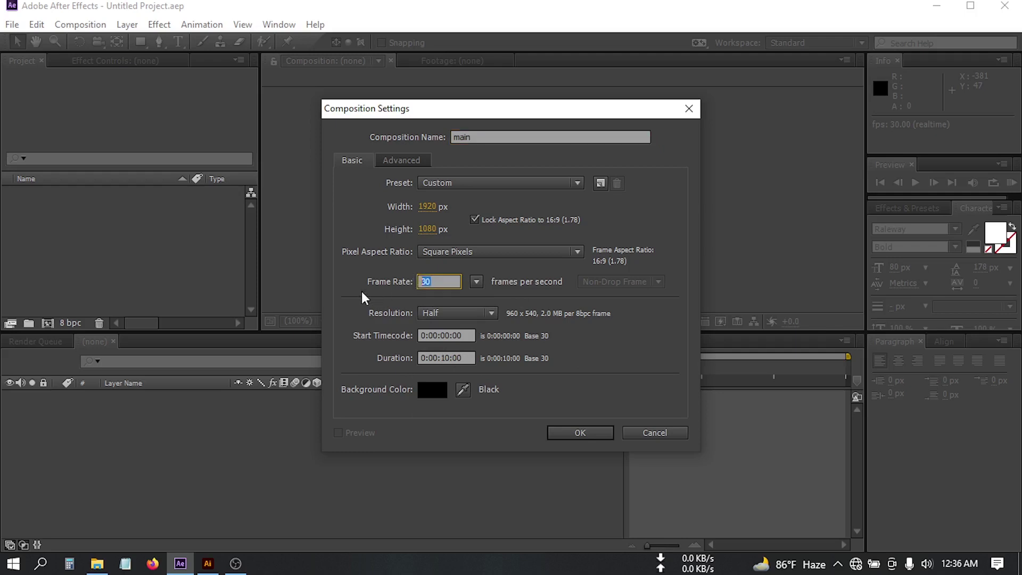
pyautogui.click(589, 437)
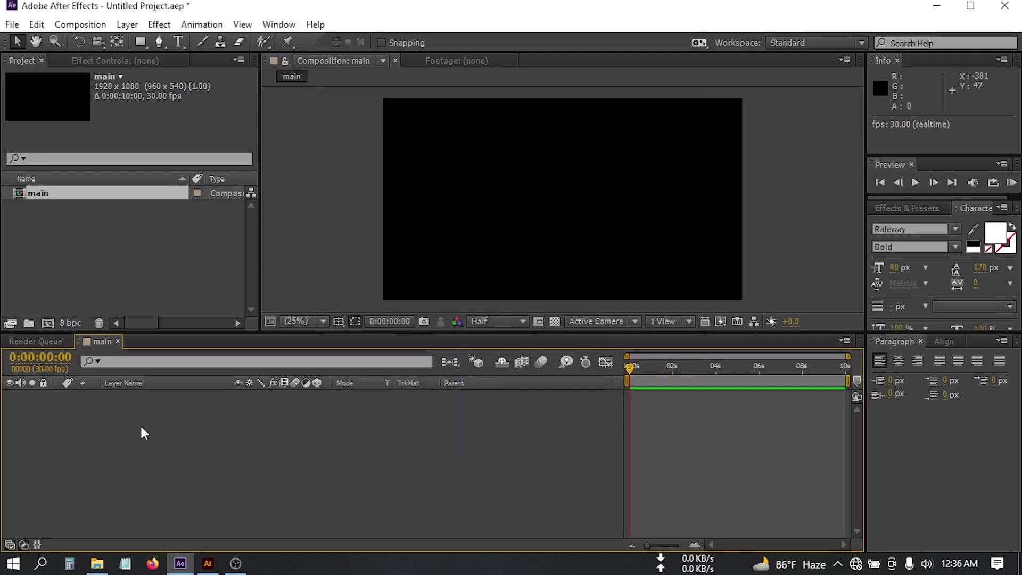
pyautogui.click(98, 563)
pyautogui.moveTo(823, 126); pyautogui.dragTo(92, 275)
# Step: Select the whole halal logo in Illustrator and copy it
pyautogui.click(208, 564)
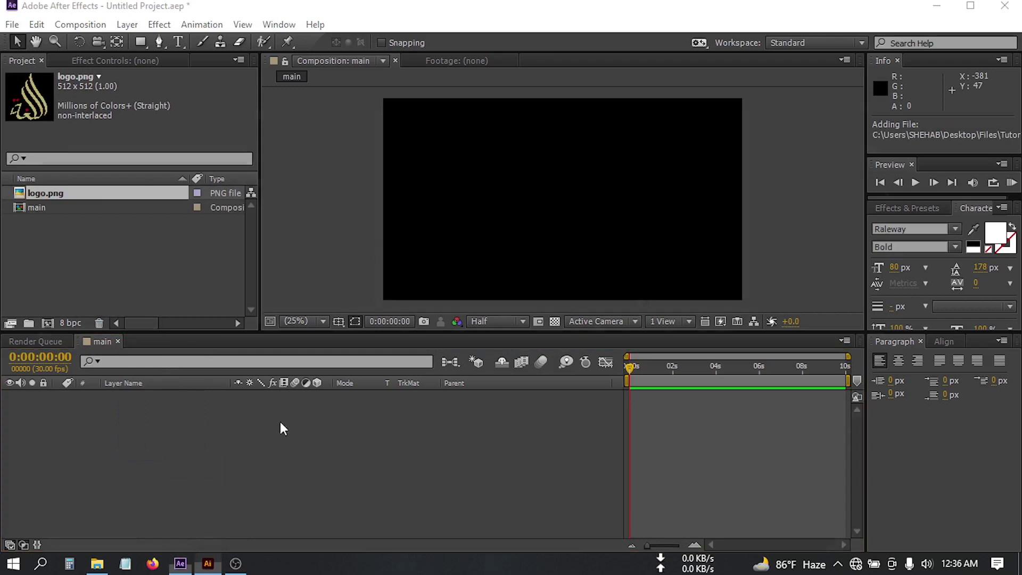
pyautogui.moveTo(329, 160); pyautogui.dragTo(506, 357)
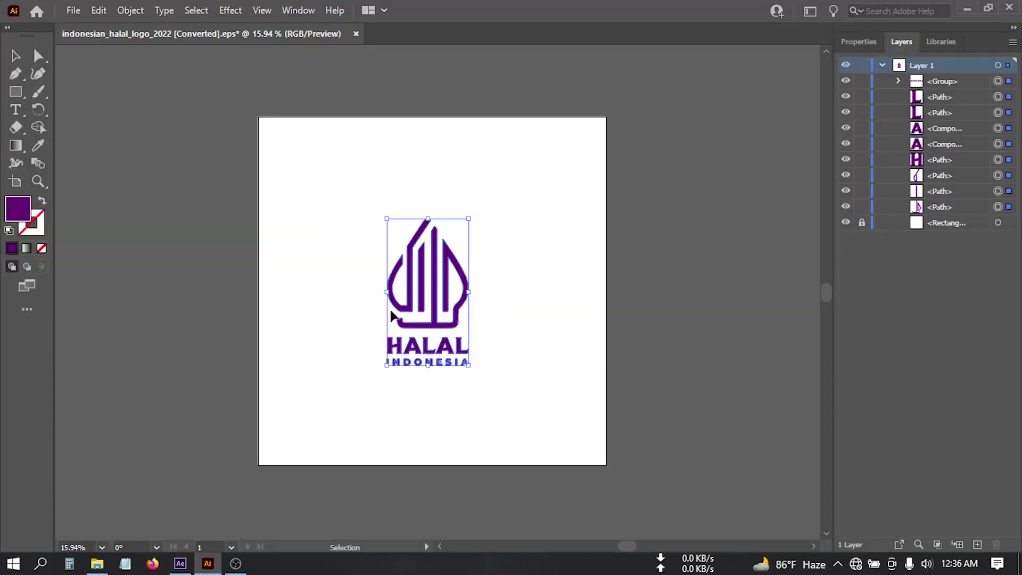
pyautogui.press('a')
pyautogui.press('v')
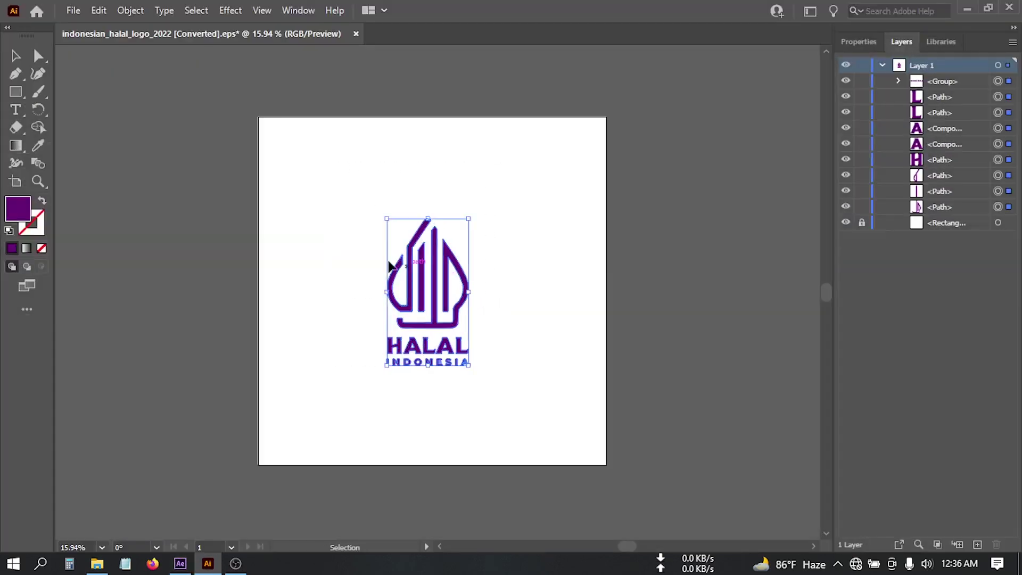
pyautogui.click(98, 10)
pyautogui.click(128, 82)
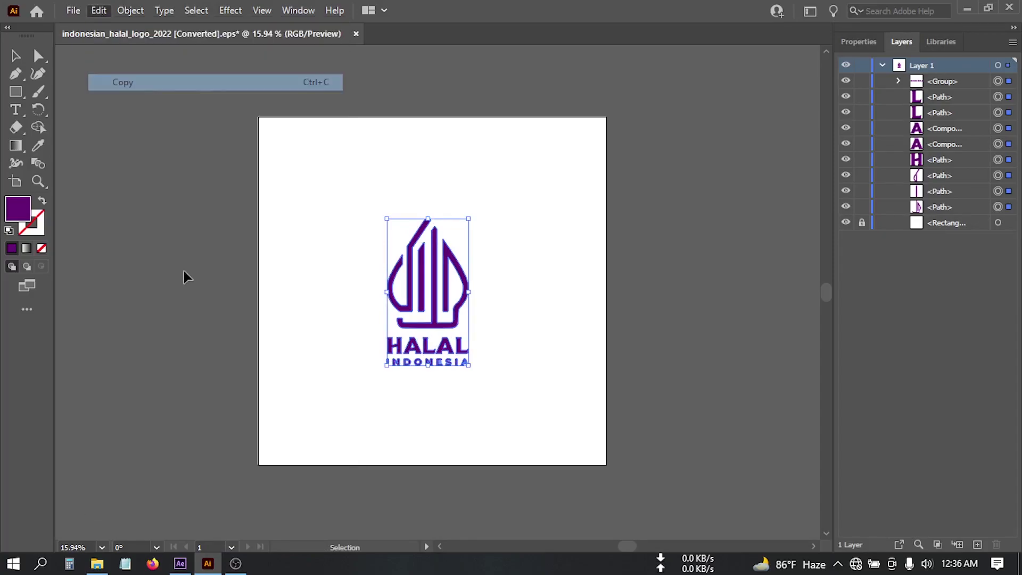
pyautogui.click(179, 564)
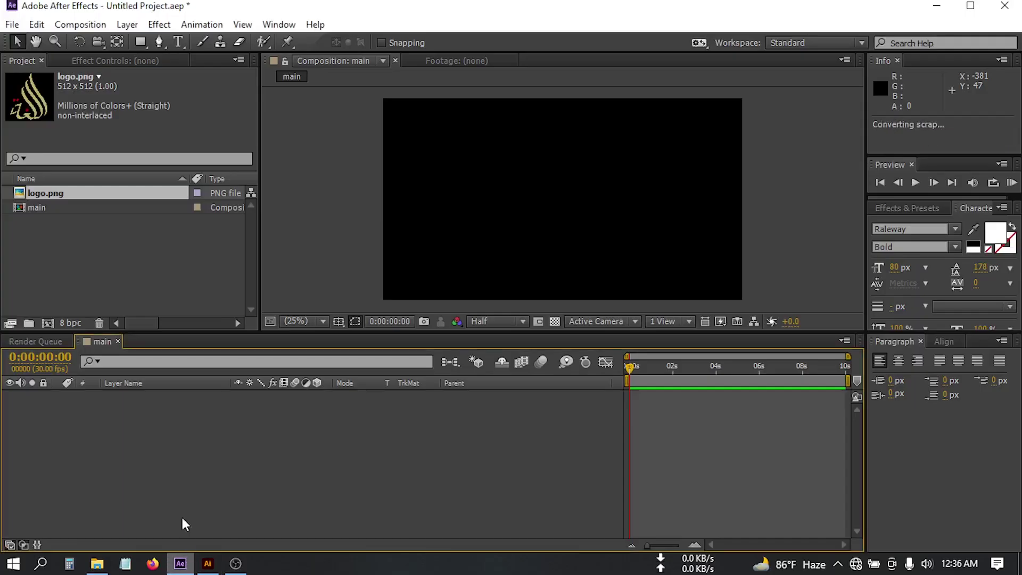
# Step: Add a 1920×1080 solid named 'Logo Mask' to main, then select the entire halal logo in Illustrator
pyautogui.rightClick(119, 449)
pyautogui.moveTo(184, 287)
pyautogui.click(358, 325)
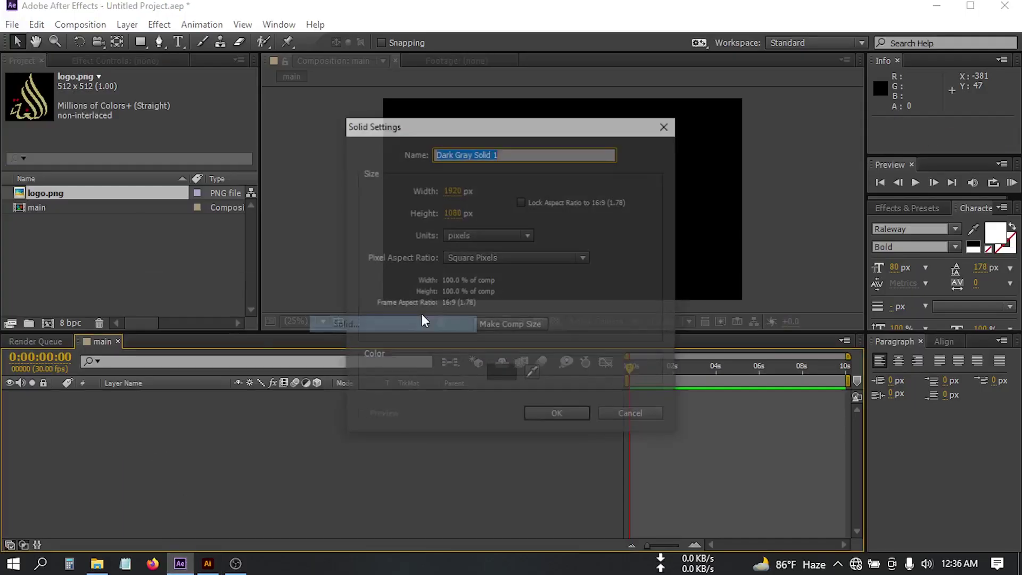
pyautogui.write('Logo Mask')
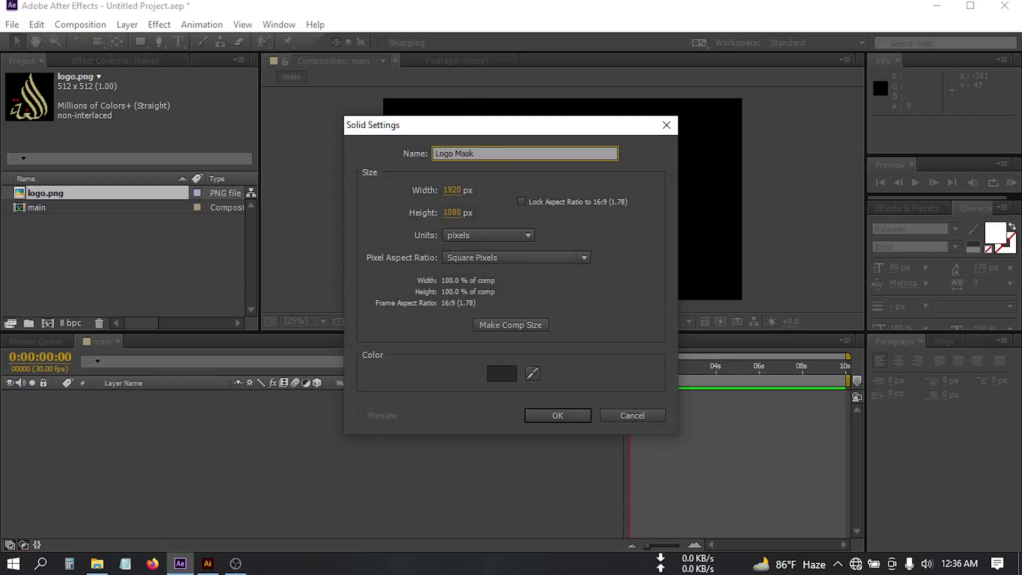
pyautogui.click(557, 414)
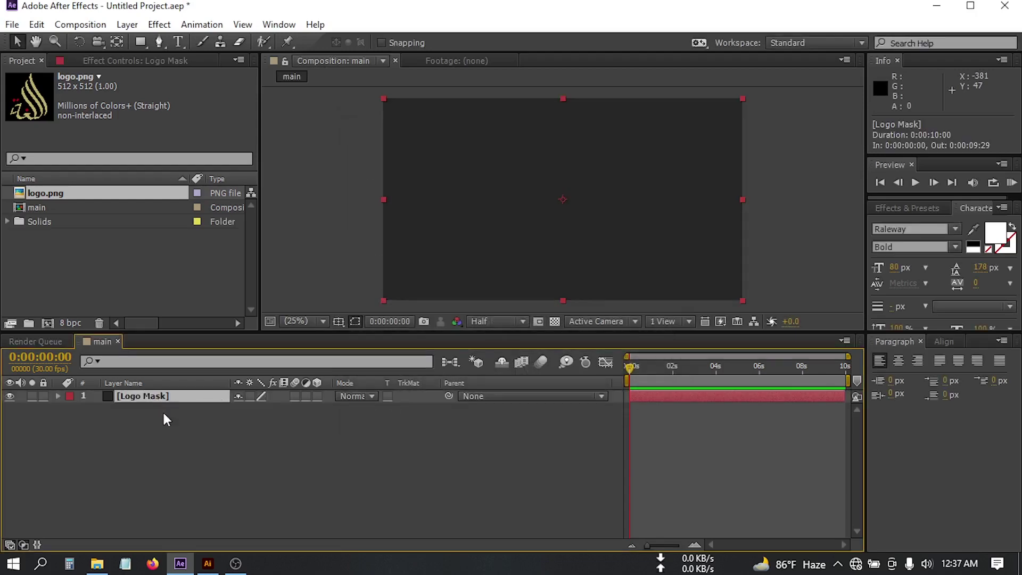
pyautogui.click(207, 563)
pyautogui.moveTo(358, 174); pyautogui.dragTo(495, 381)
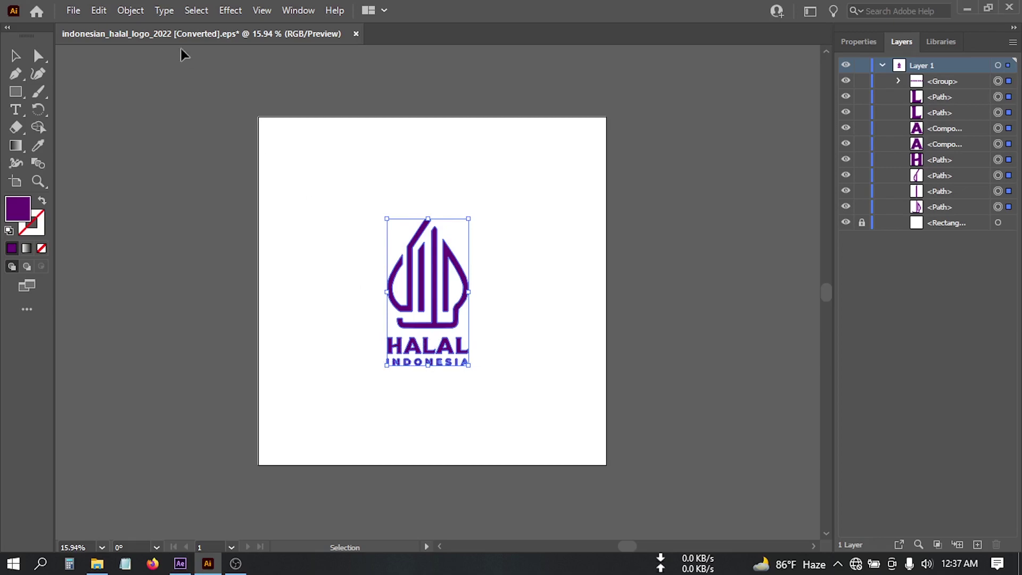
# Step: Copy the halal logo and paste it as a mask on Logo Mask, then undo the paste
pyautogui.click(100, 12)
pyautogui.click(133, 83)
pyautogui.click(180, 563)
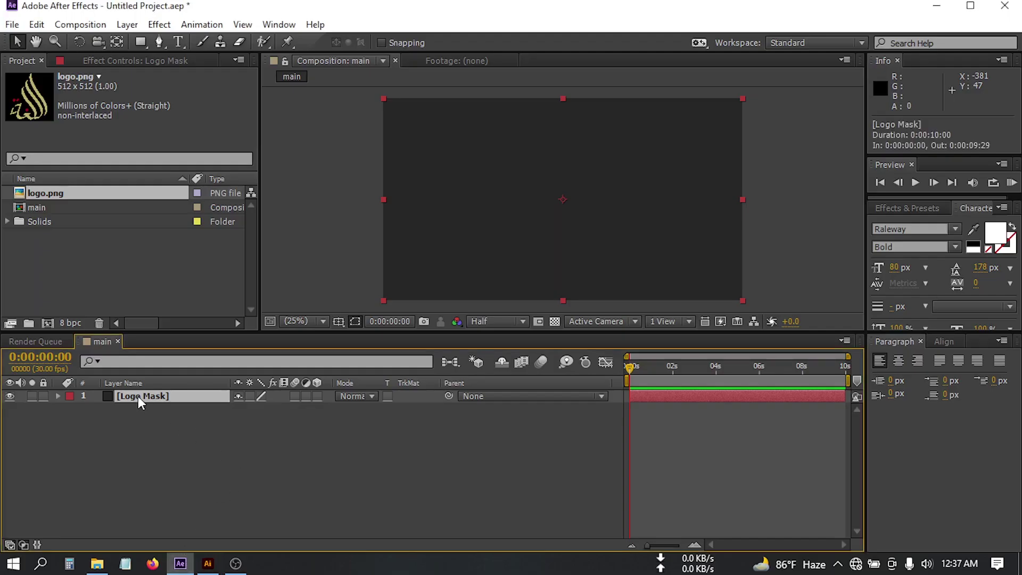
pyautogui.hotkey('ctrl', 'v')
pyautogui.click(359, 423)
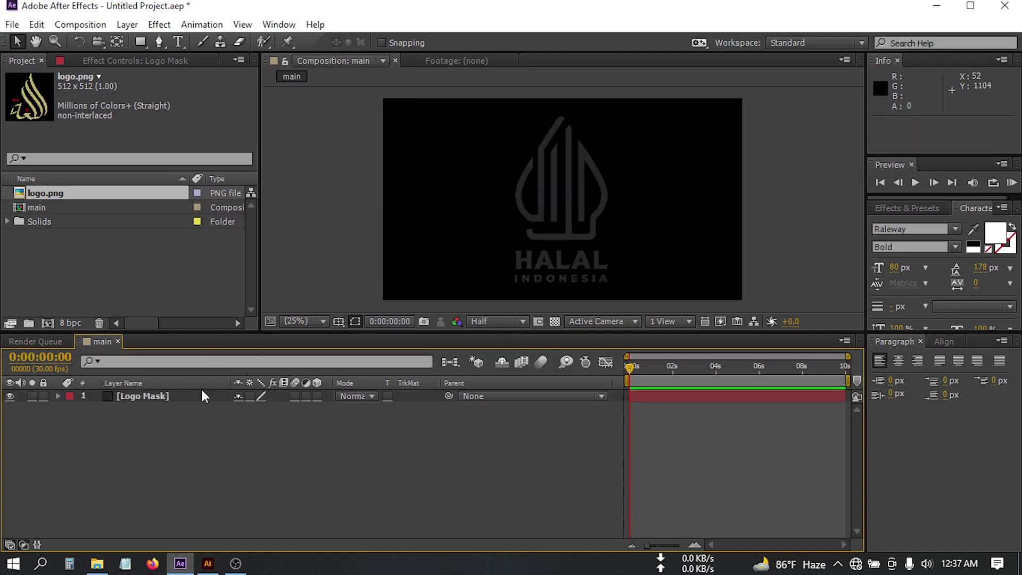
pyautogui.hotkey('ctrl', 'z')
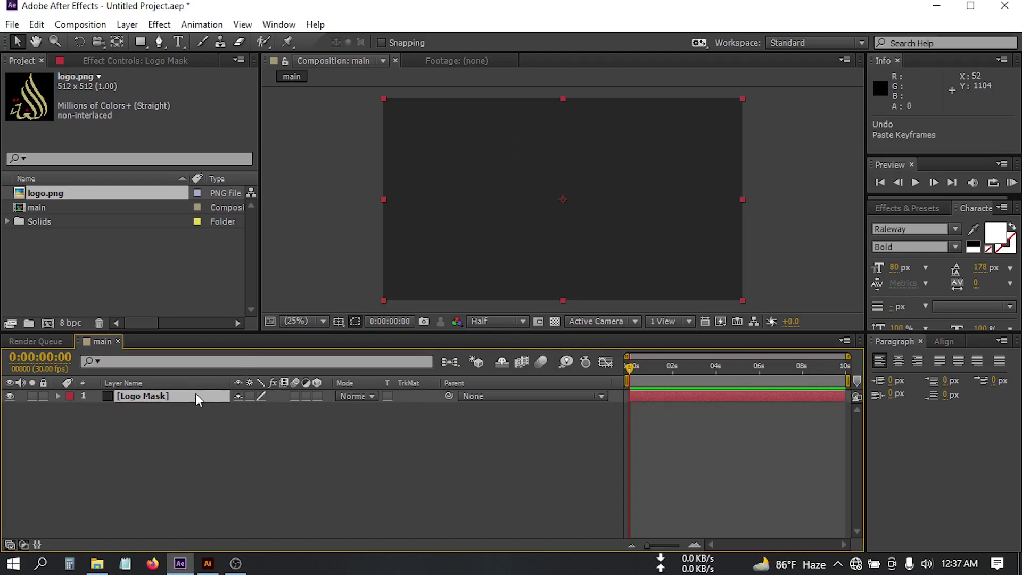
# Step: Select logo.png in the project and bring up the Tutorial Project folder
pyautogui.click(44, 241)
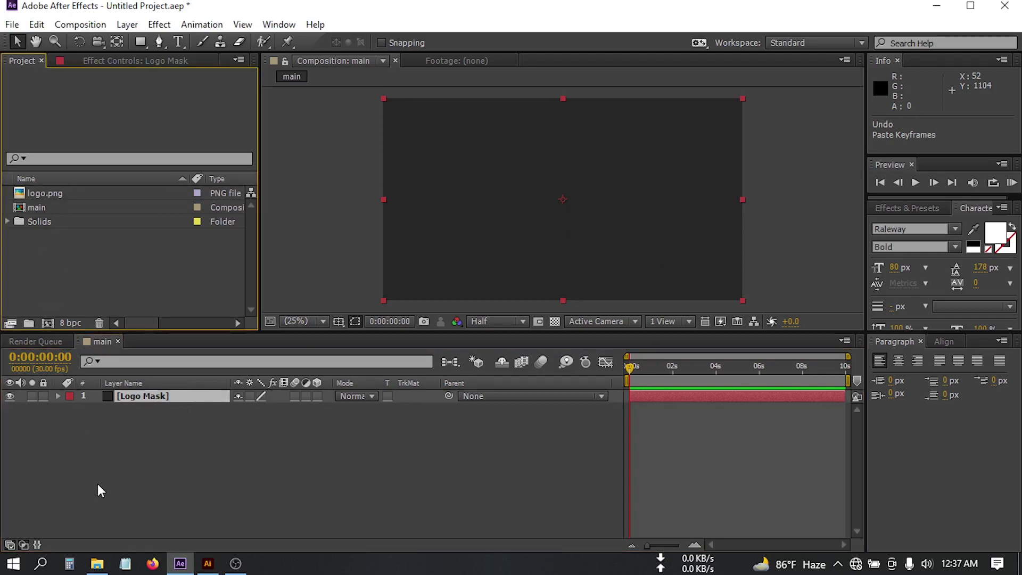
pyautogui.click(42, 193)
pyautogui.click(97, 564)
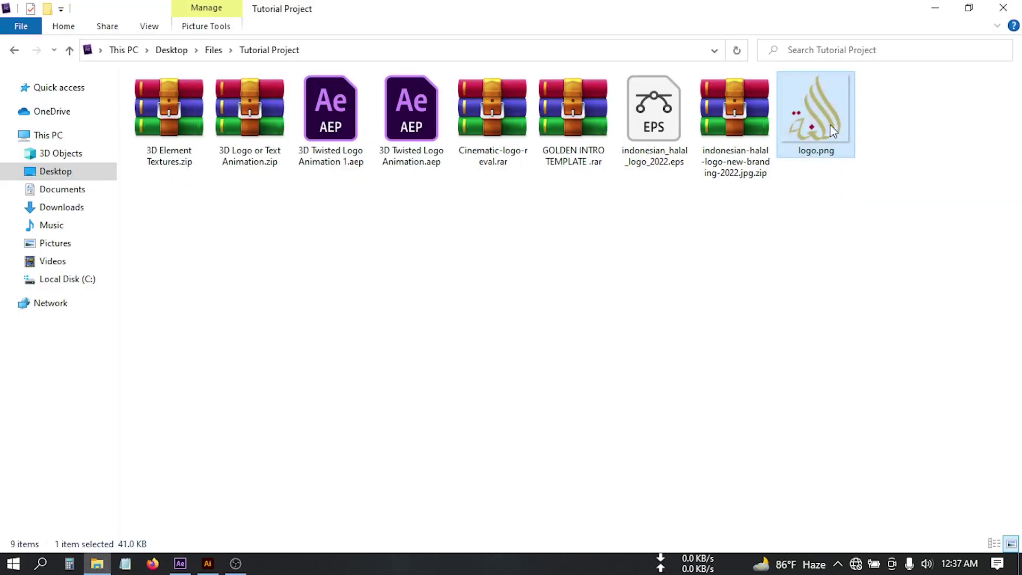
# Step: Place logo.png in the main timeline as a layer above Logo Mask
pyautogui.moveTo(829, 123); pyautogui.dragTo(417, 390)
pyautogui.click(180, 562)
pyautogui.moveTo(37, 193); pyautogui.dragTo(122, 389)
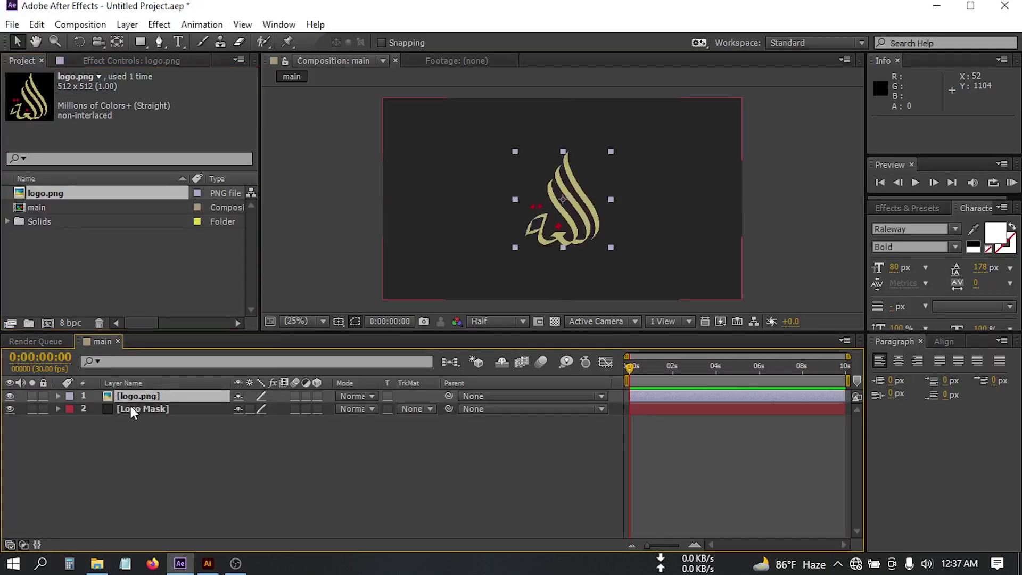
# Step: Auto-trace logo.png, with the trace not applied to a new layer
pyautogui.click(127, 25)
pyautogui.click(232, 547)
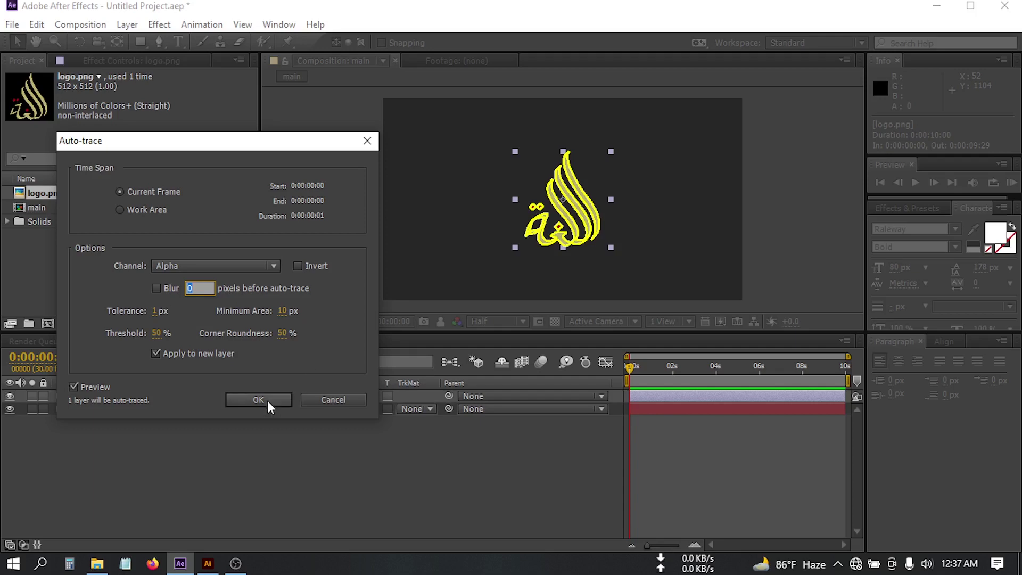
pyautogui.click(156, 354)
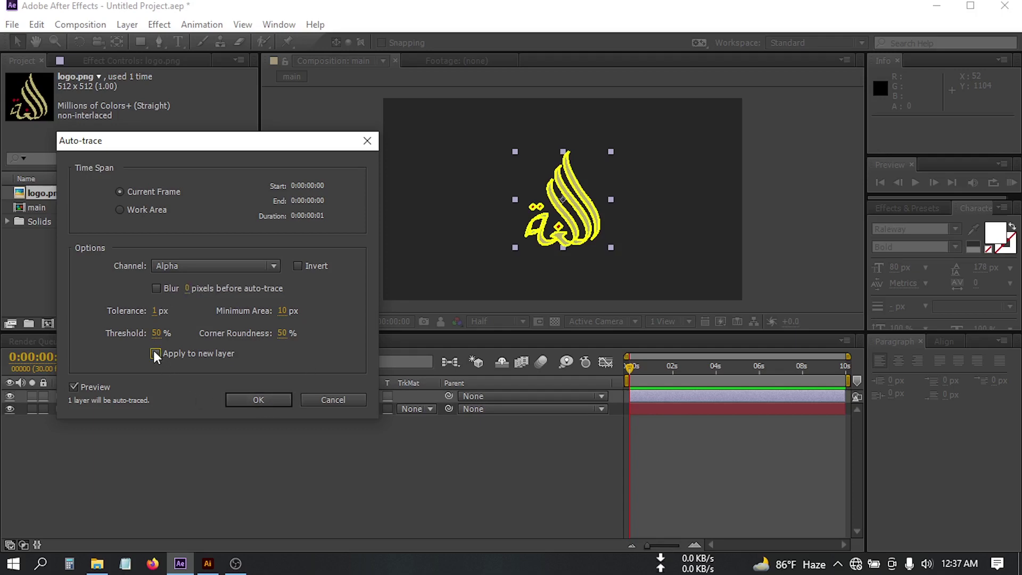
pyautogui.click(257, 399)
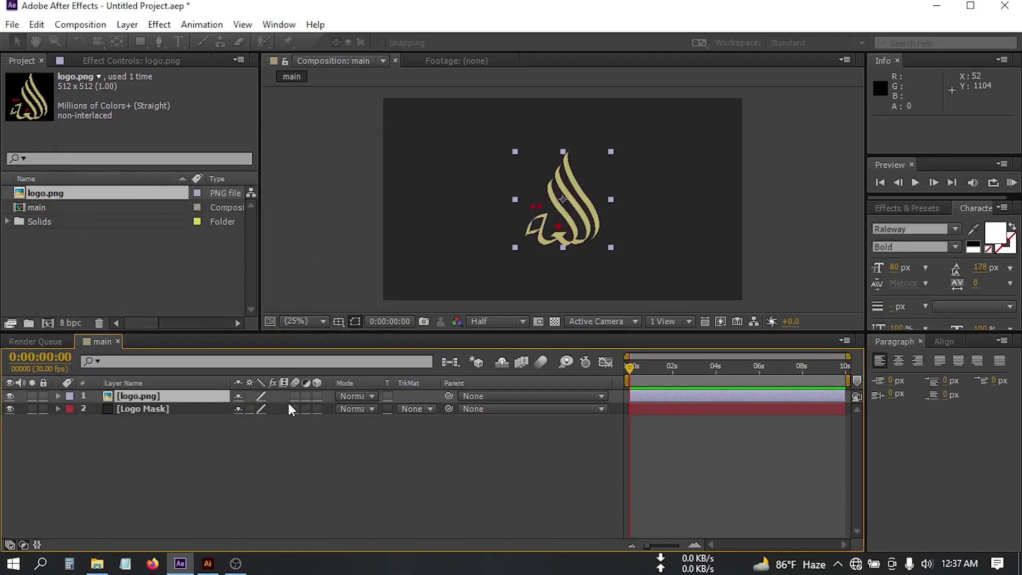
# Step: Delete the original logo.png layer and the old Logo Mask solid
pyautogui.click(133, 436)
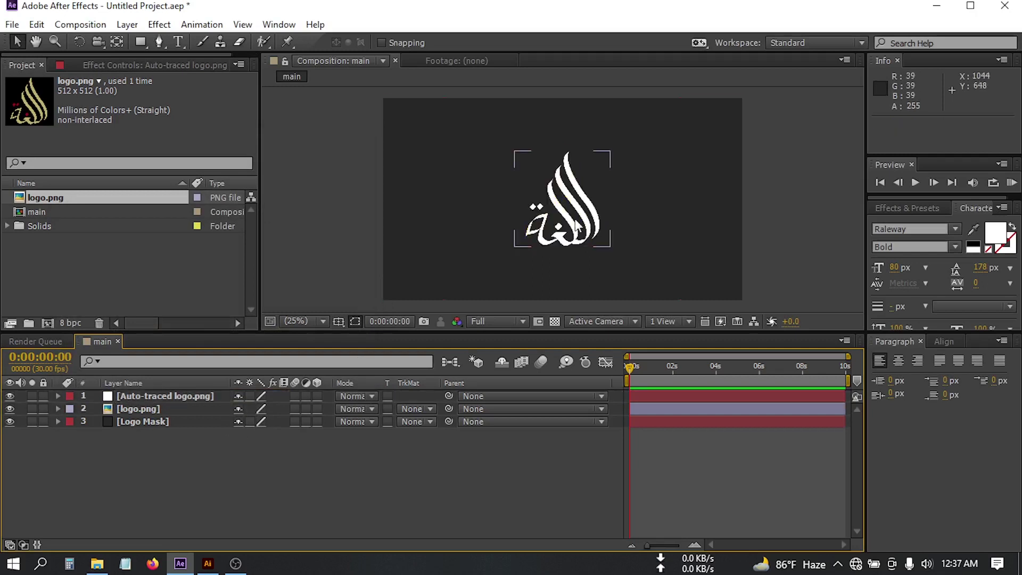
pyautogui.click(137, 408)
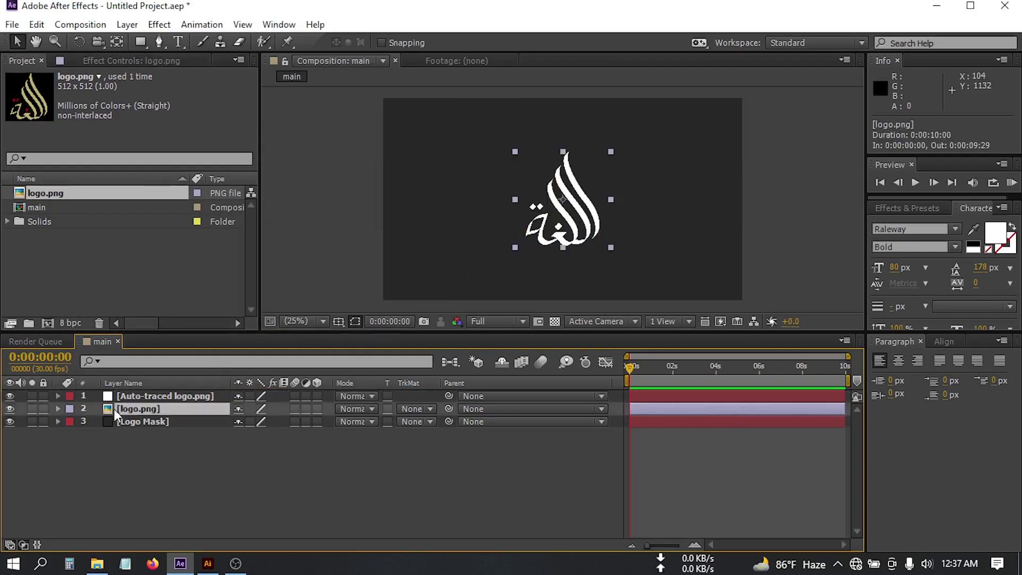
pyautogui.press('Delete')
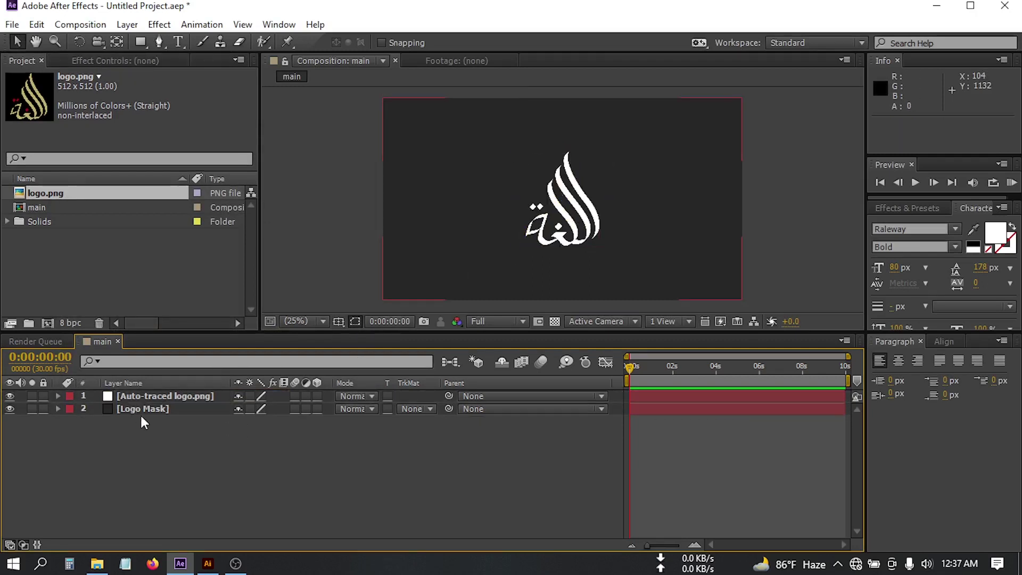
pyautogui.click(132, 406)
pyautogui.press('Delete')
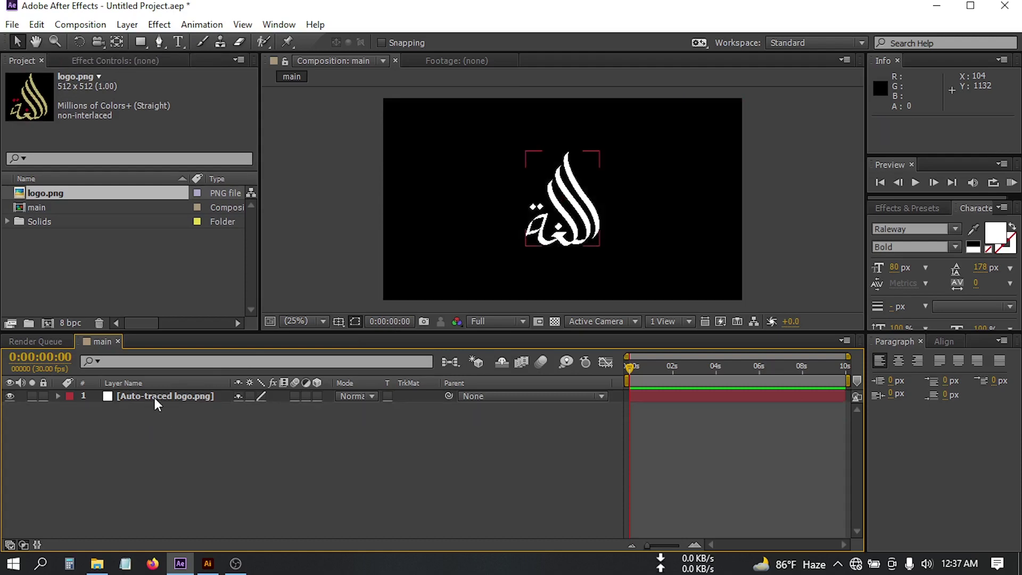
# Step: Rename the auto-traced layer to 'Logo Mask'
pyautogui.click(155, 397)
pyautogui.rightClick(157, 396)
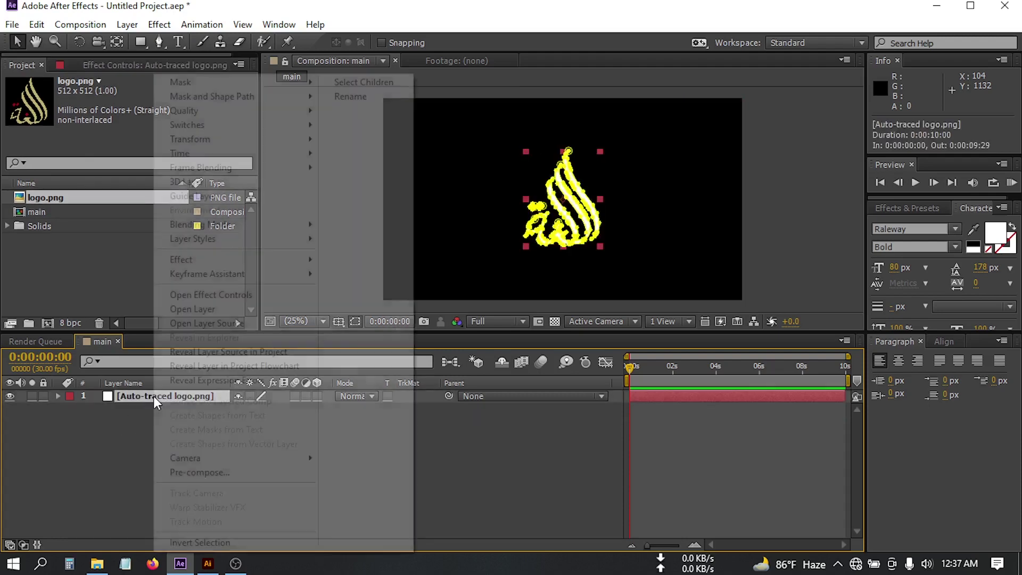
pyautogui.click(365, 100)
pyautogui.write('L')
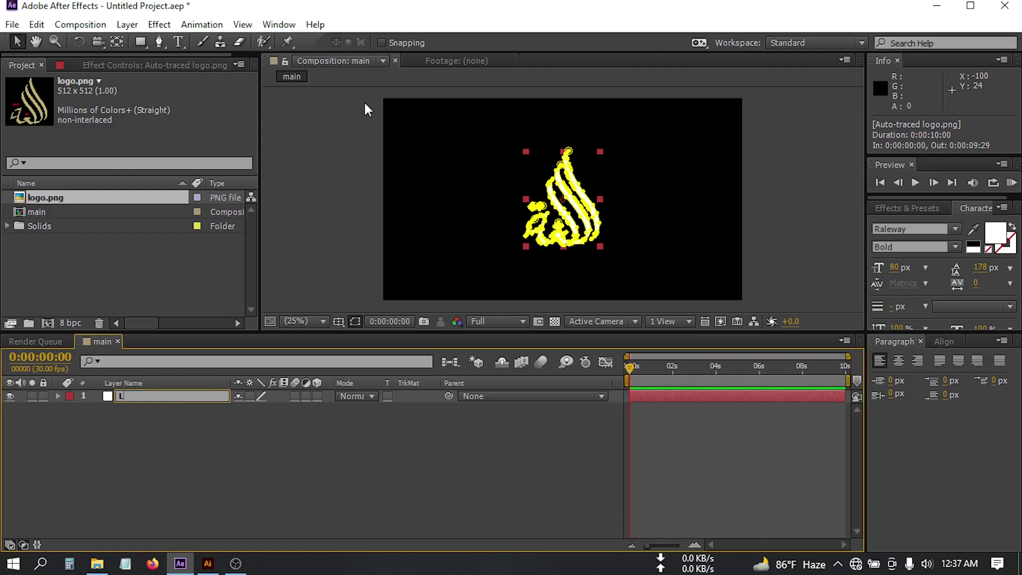
pyautogui.write('ogo Mask')
pyautogui.click(155, 418)
# Step: Create a black solid named 'Element 3D' above the Logo Mask layer
pyautogui.rightClick(99, 441)
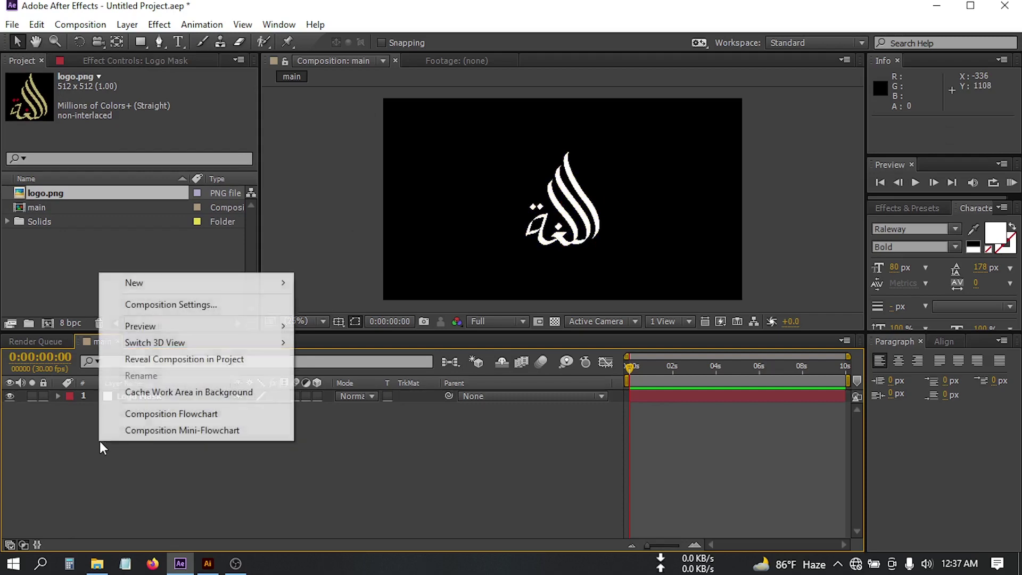
pyautogui.moveTo(192, 284)
pyautogui.click(325, 321)
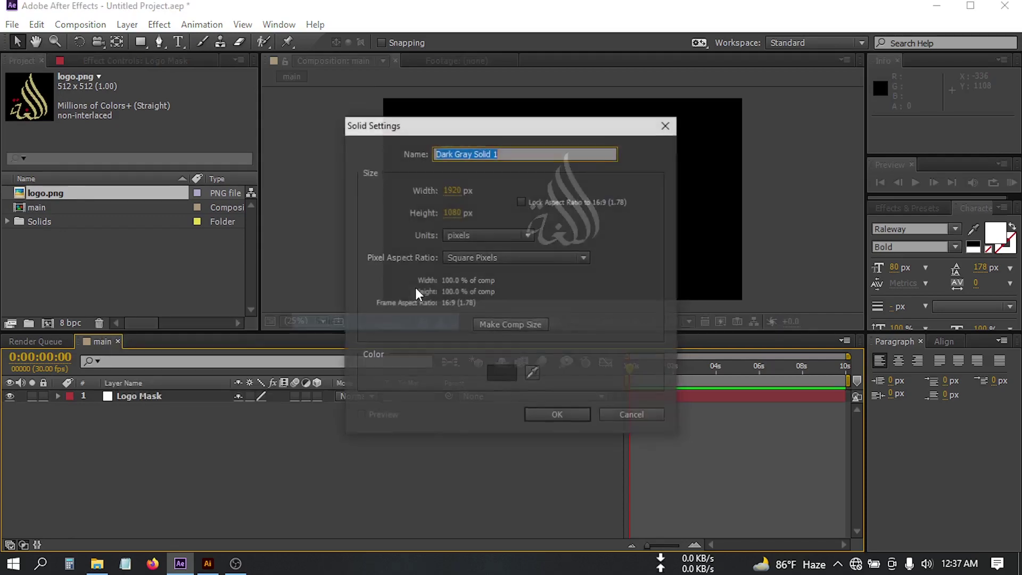
pyautogui.write('Element 3D')
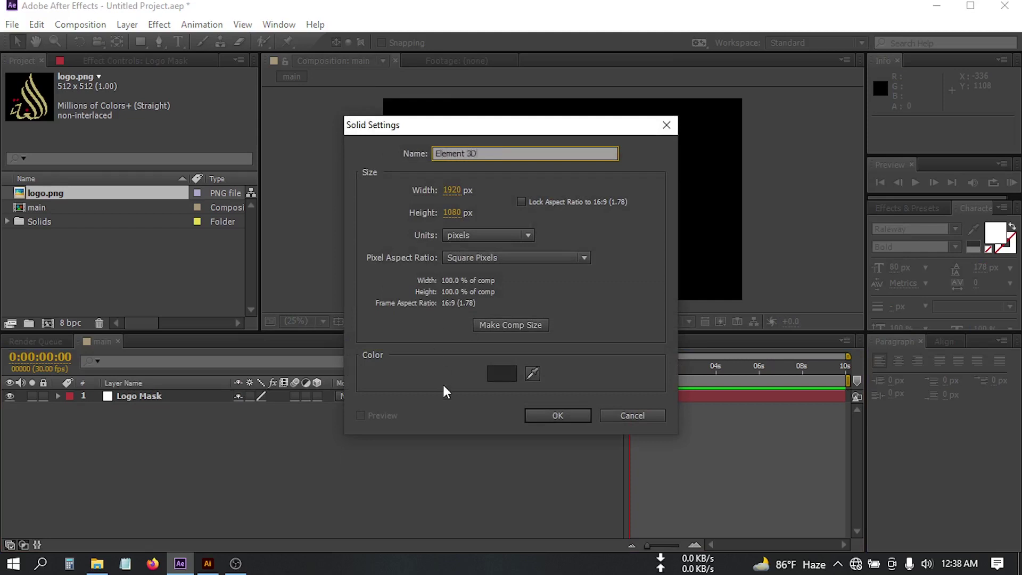
pyautogui.click(505, 373)
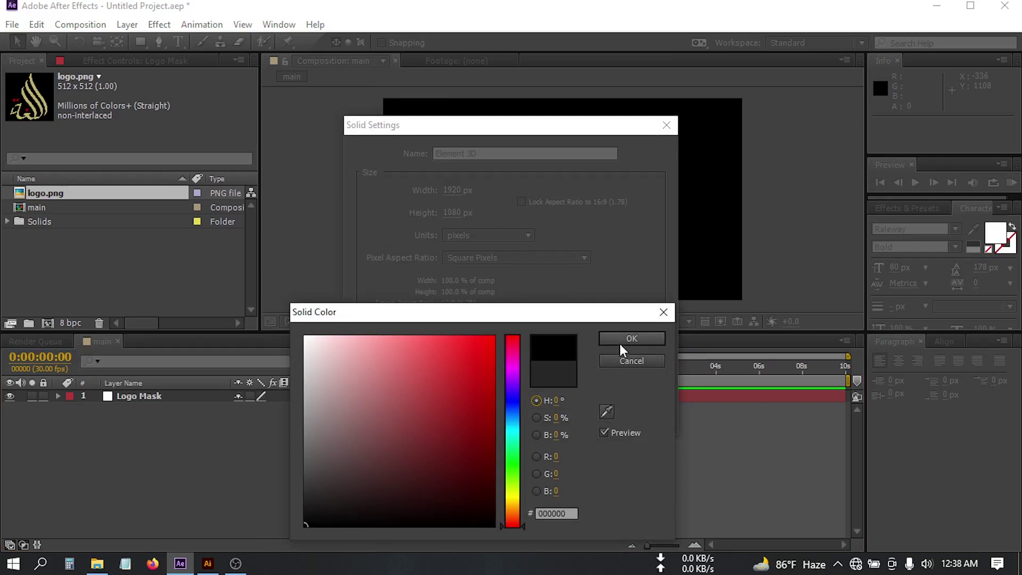
pyautogui.click(620, 344)
pyautogui.click(557, 414)
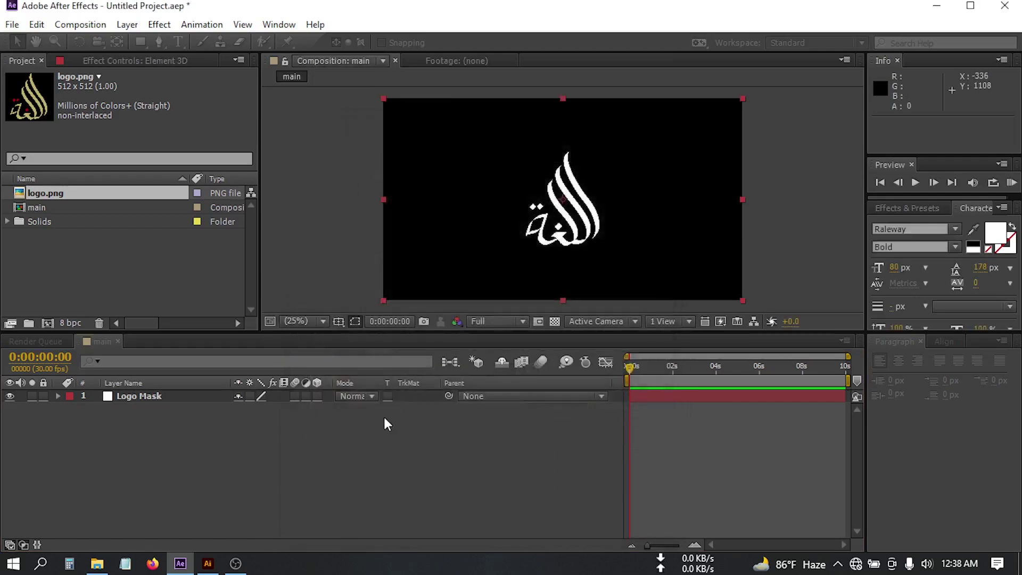
pyautogui.click(139, 409)
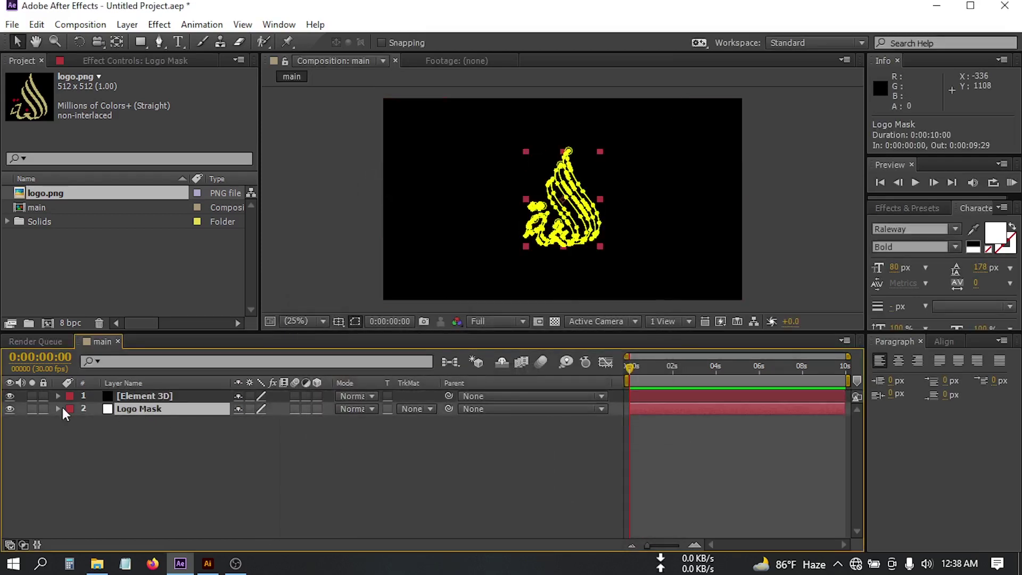
# Step: Hide Logo Mask and apply the Element effect to the Element 3D layer
pyautogui.click(10, 409)
pyautogui.click(112, 397)
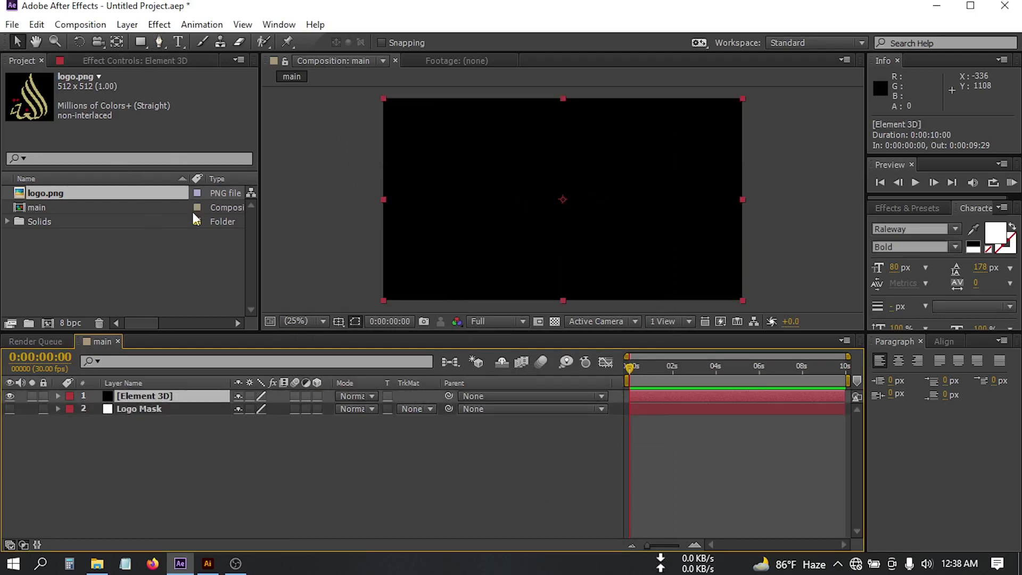
pyautogui.hotkey('ctrl', 'space')
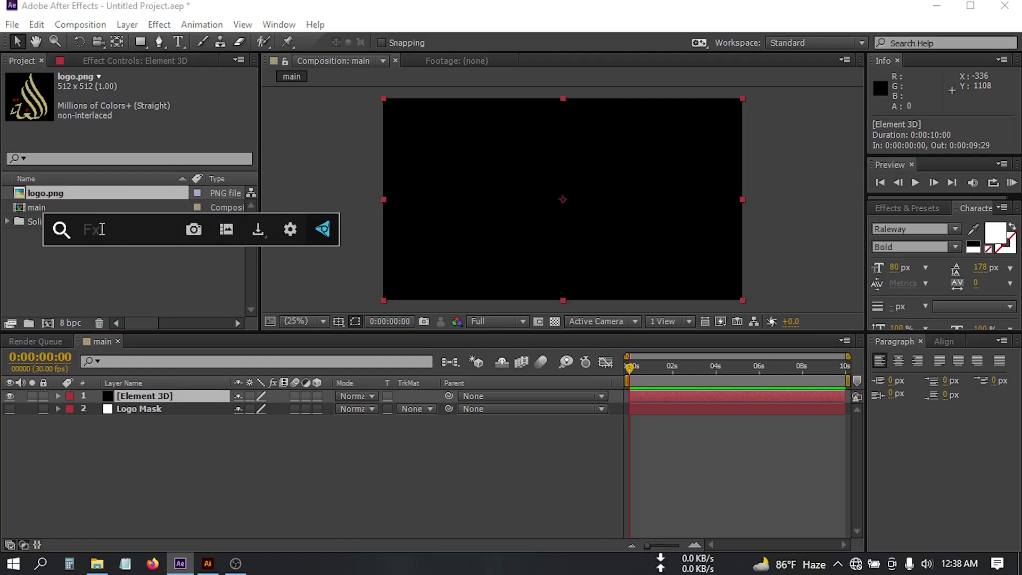
pyautogui.write('Ele')
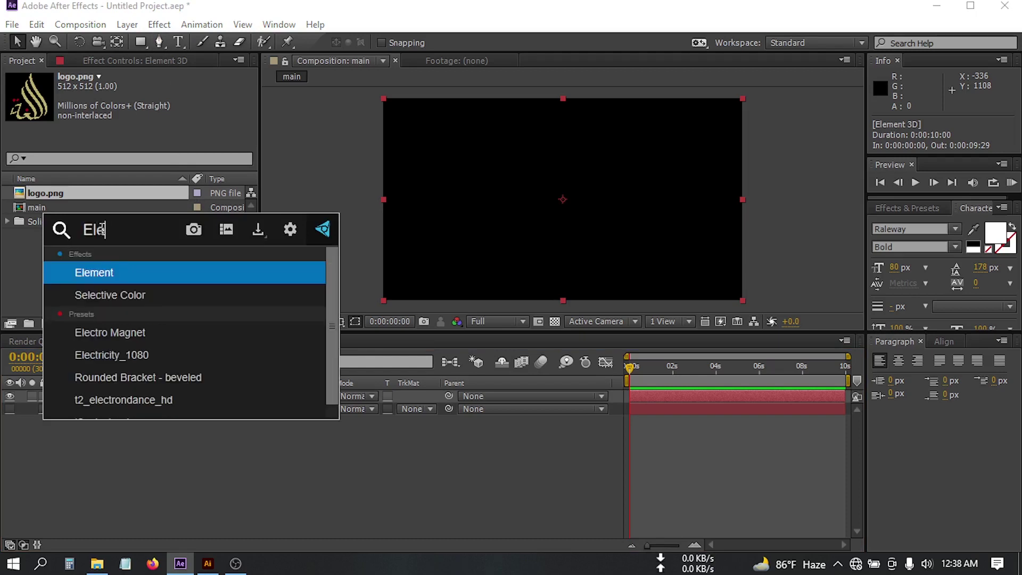
pyautogui.click(91, 267)
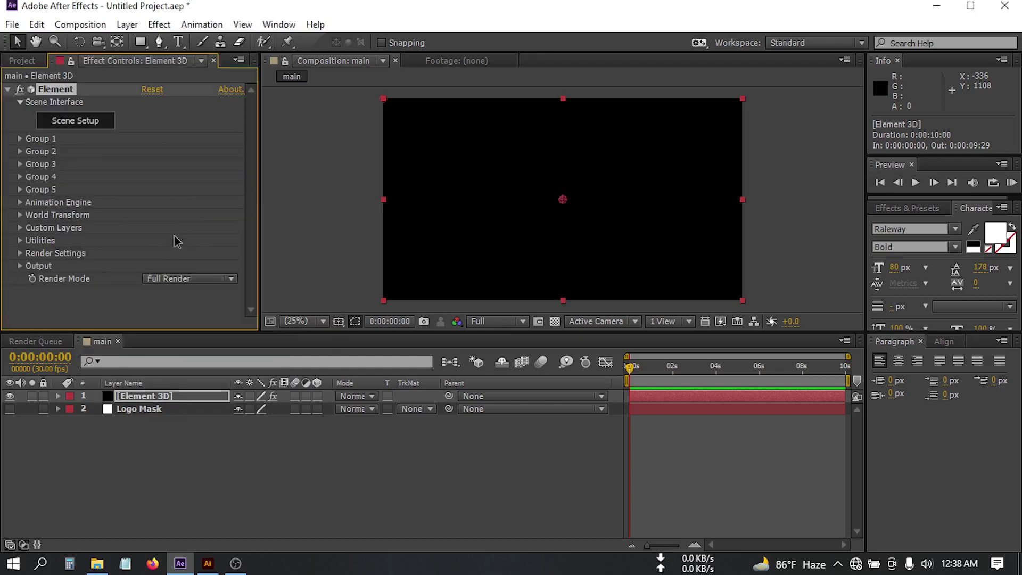
# Step: Set Custom Layers Path Layer 1 to Logo Mask
pyautogui.click(17, 226)
pyautogui.click(31, 240)
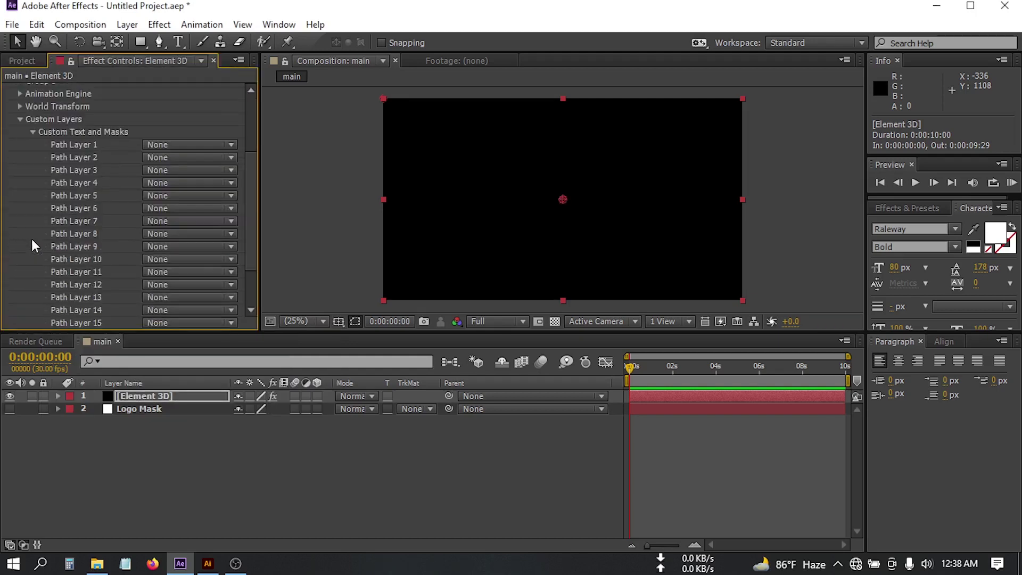
pyautogui.click(164, 144)
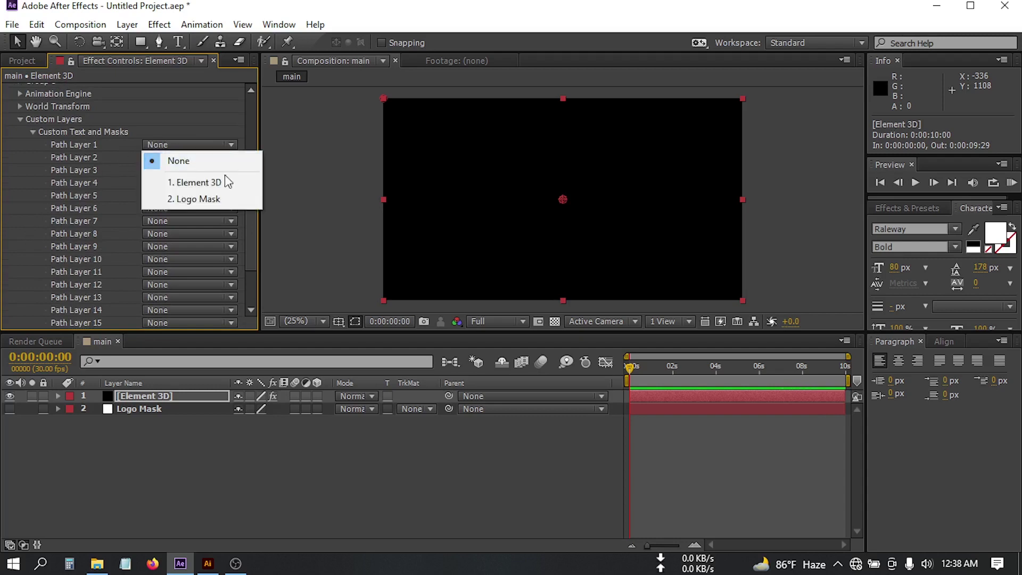
pyautogui.click(198, 199)
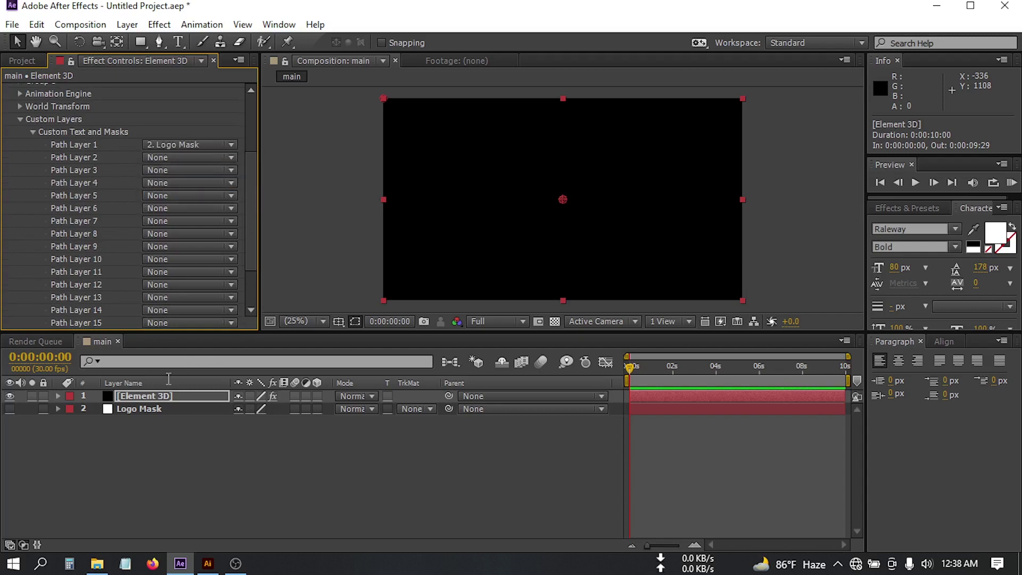
pyautogui.click(20, 118)
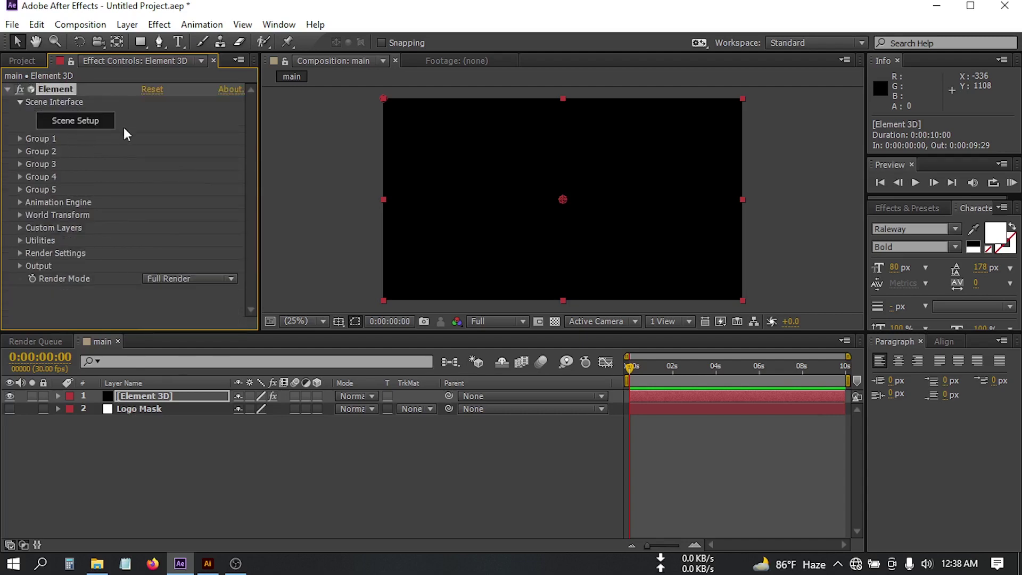
# Step: In Scene Setup, extrude the logo path and set Path Resolution to Extreme
pyautogui.click(59, 124)
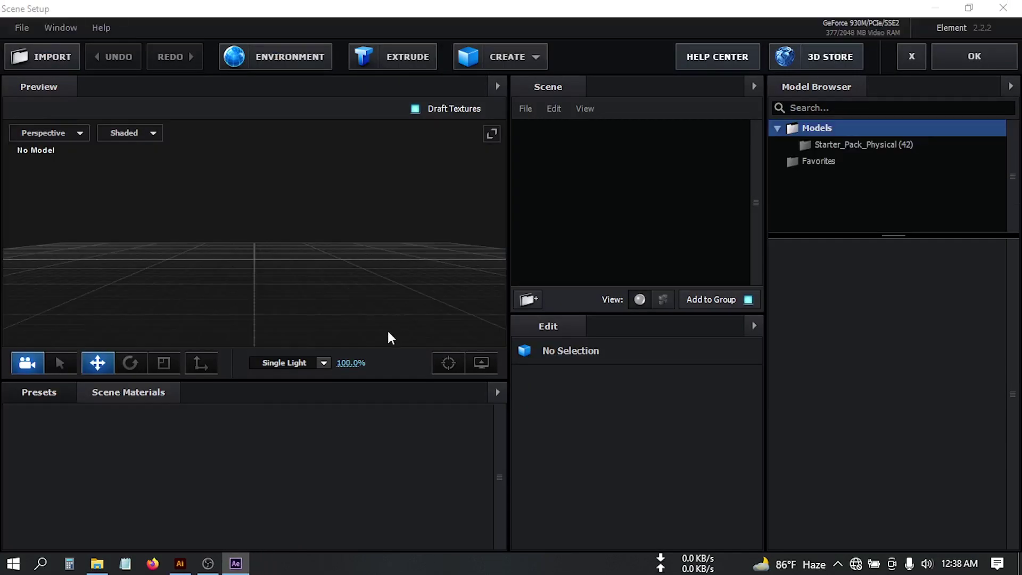
pyautogui.click(397, 56)
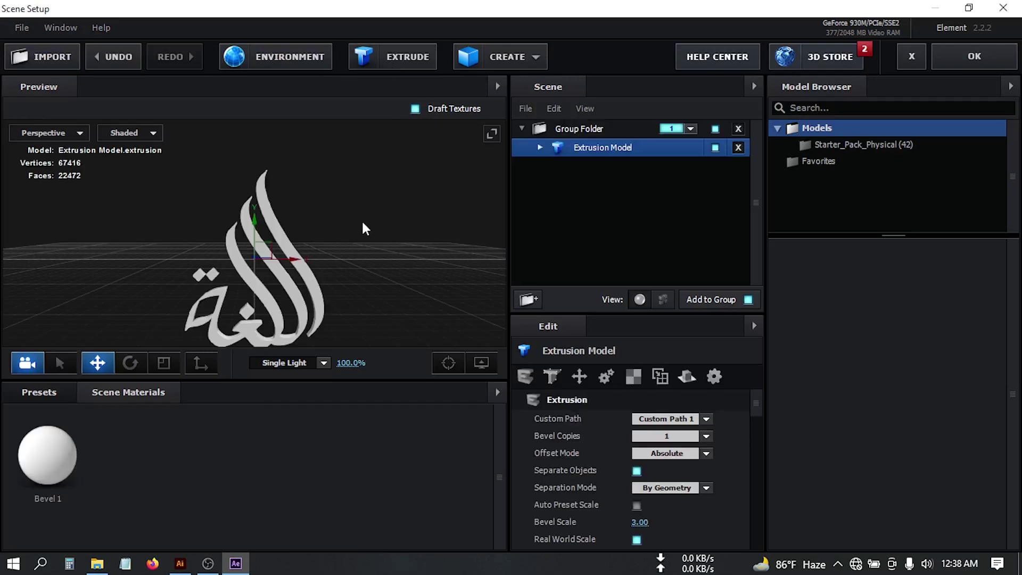
pyautogui.moveTo(288, 193); pyautogui.dragTo(505, 315)
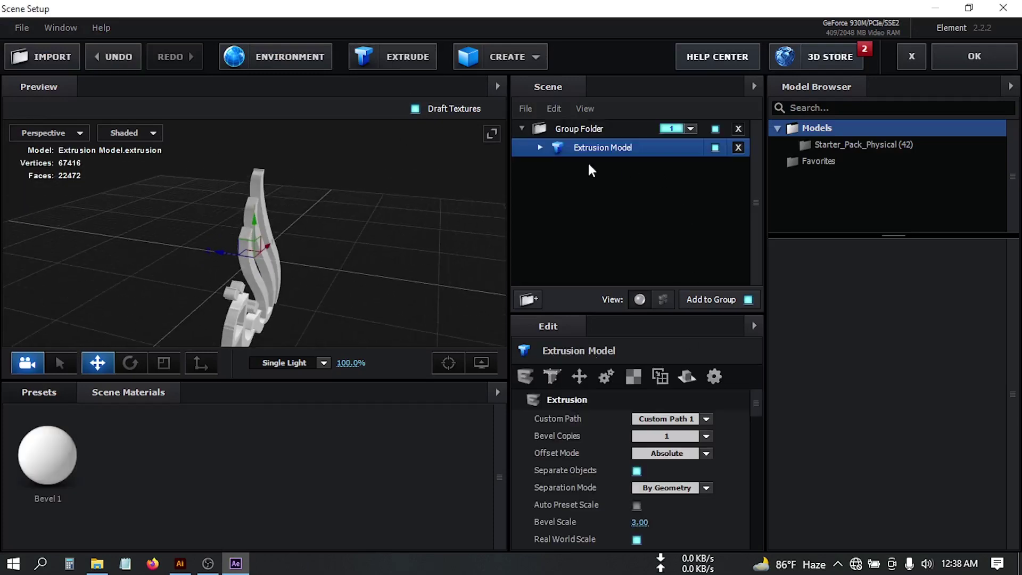
pyautogui.moveTo(754, 403); pyautogui.dragTo(758, 426)
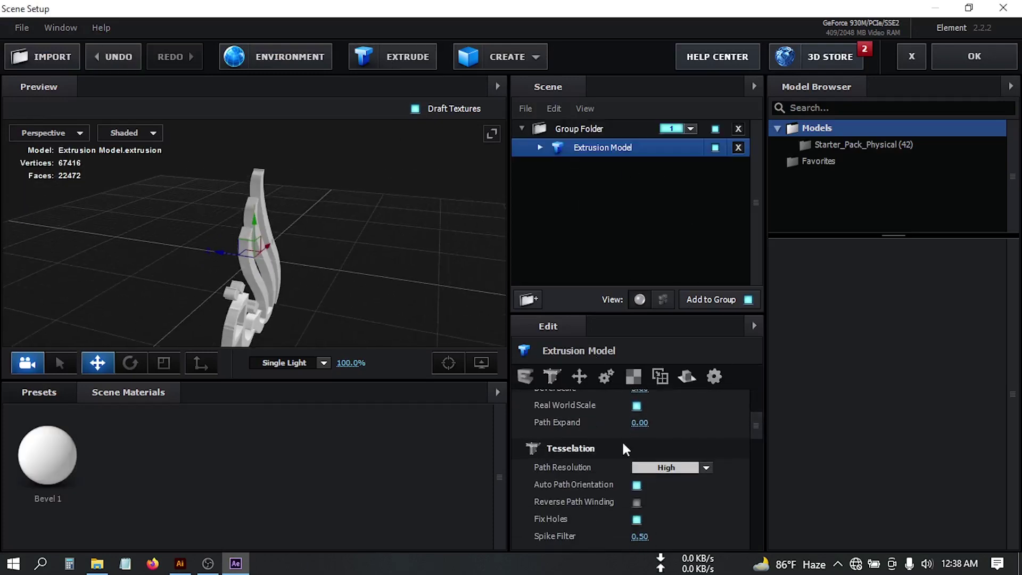
pyautogui.click(705, 467)
pyautogui.click(686, 537)
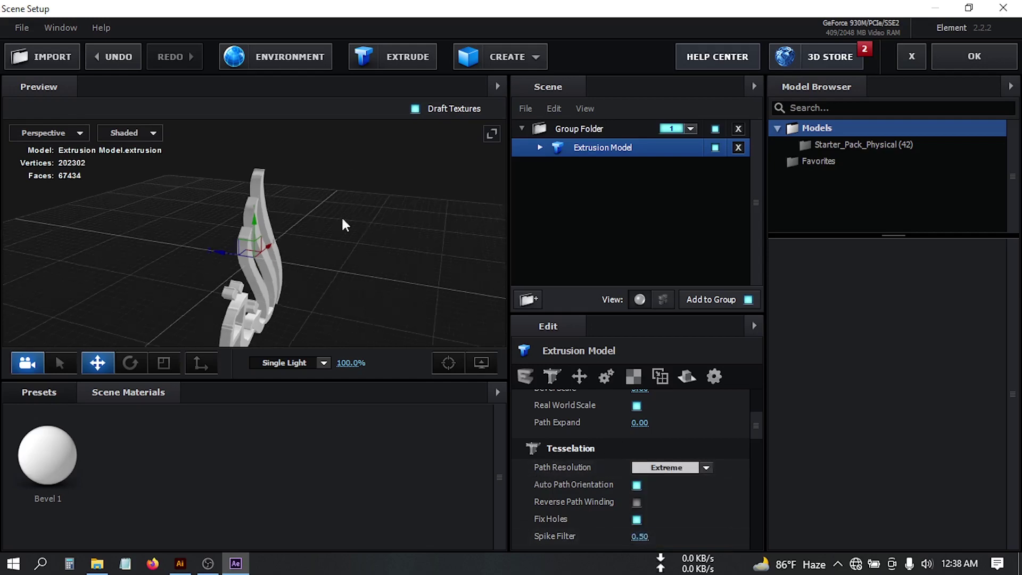
pyautogui.moveTo(343, 224); pyautogui.dragTo(372, 217)
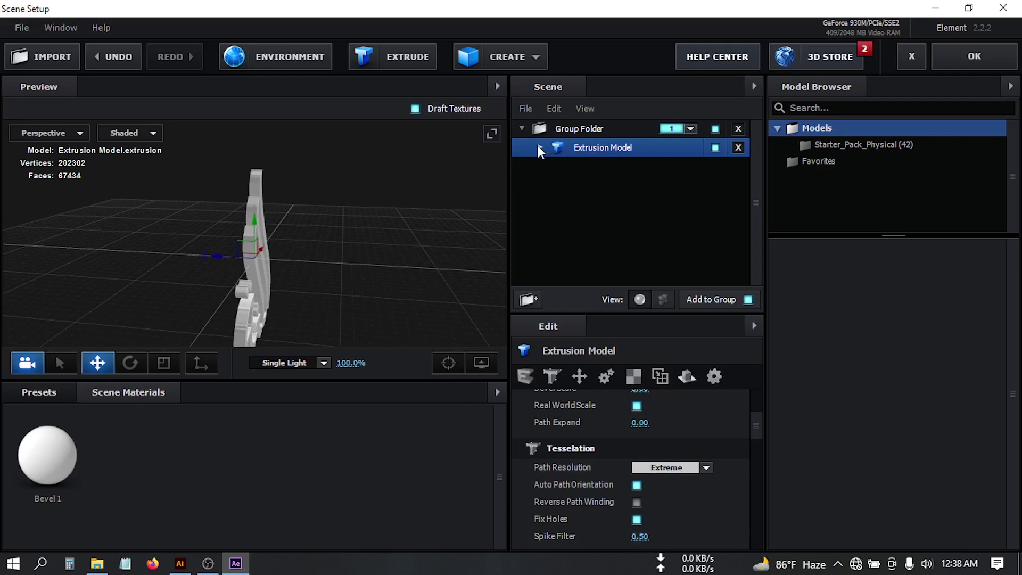
# Step: Set Bevel 1's Extrude value to 2.00
pyautogui.click(539, 147)
pyautogui.click(619, 168)
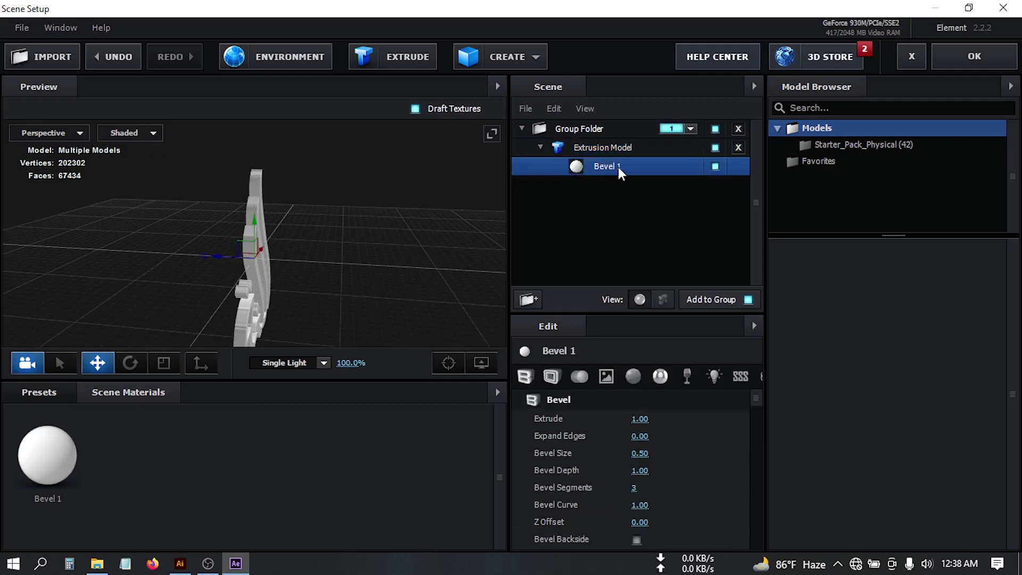
pyautogui.click(647, 420)
pyautogui.write('2')
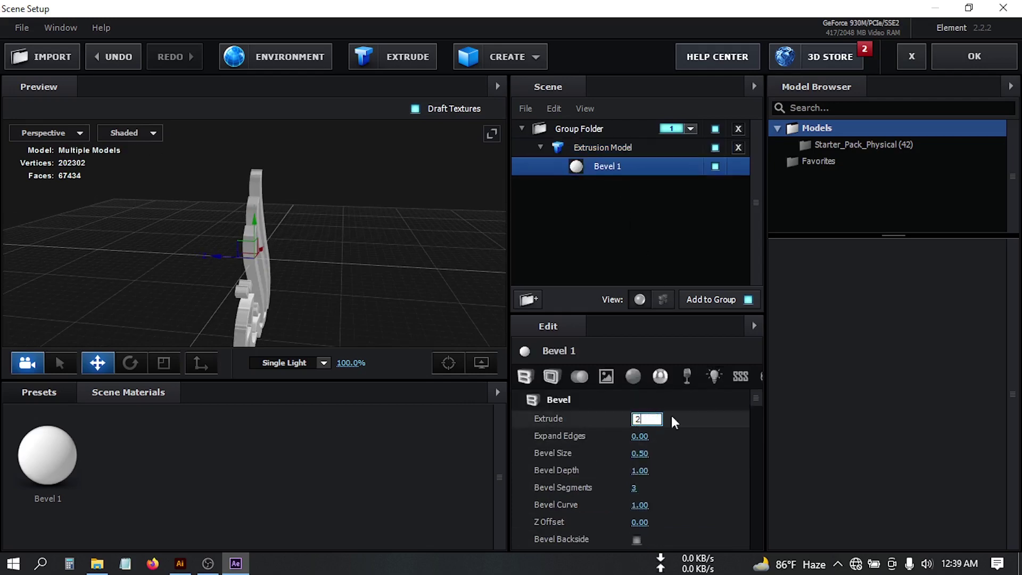
pyautogui.press('Return')
pyautogui.moveTo(354, 294); pyautogui.dragTo(255, 248)
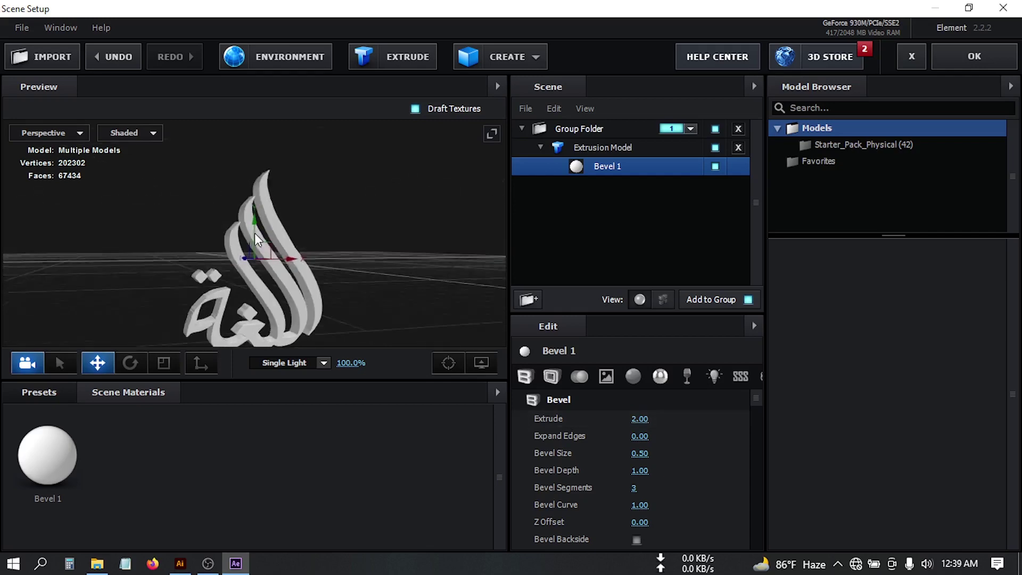
# Step: Frame the model and turn off the preview grid
pyautogui.click(448, 363)
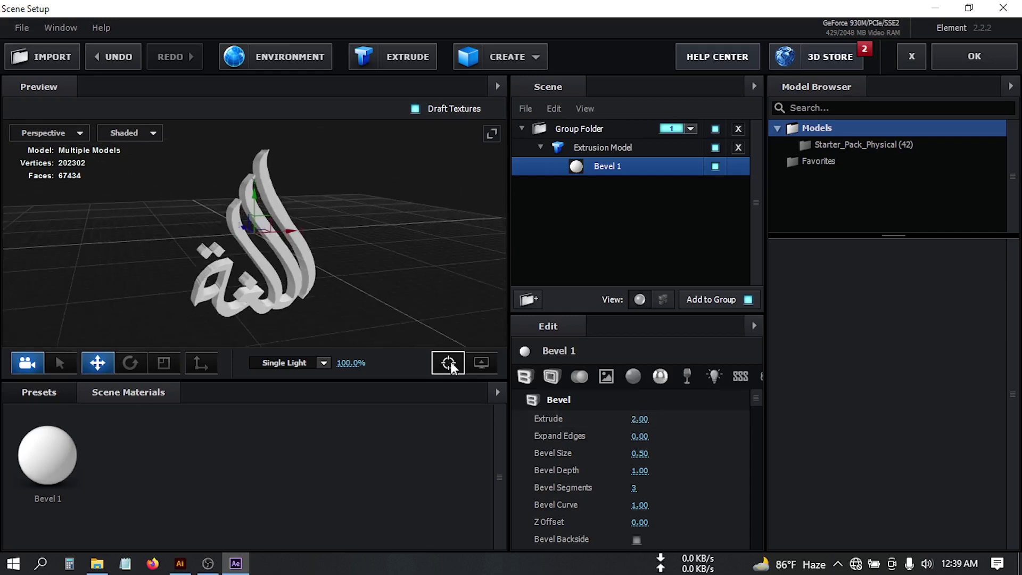
pyautogui.click(481, 362)
pyautogui.click(406, 312)
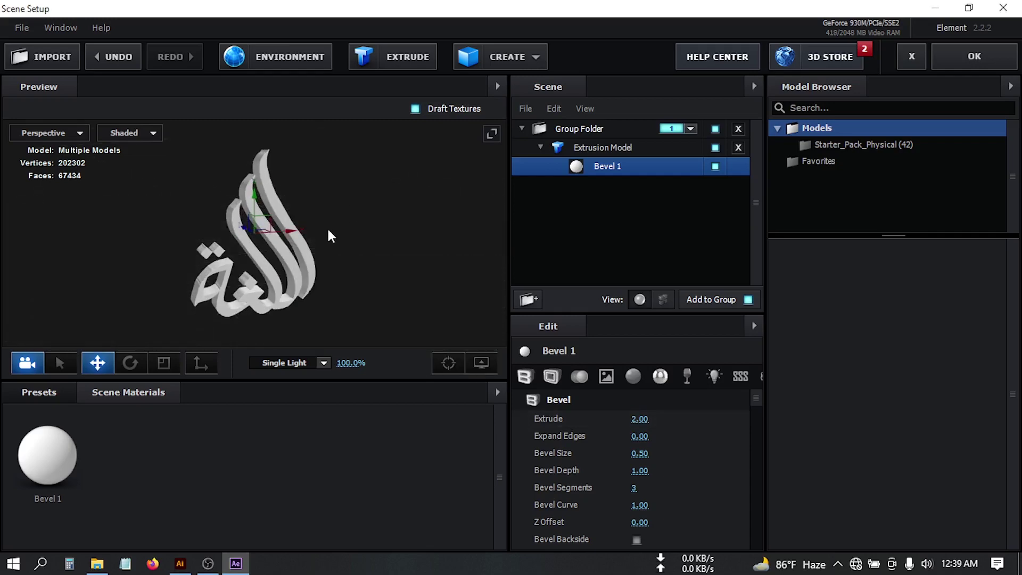
pyautogui.moveTo(328, 231); pyautogui.dragTo(418, 259)
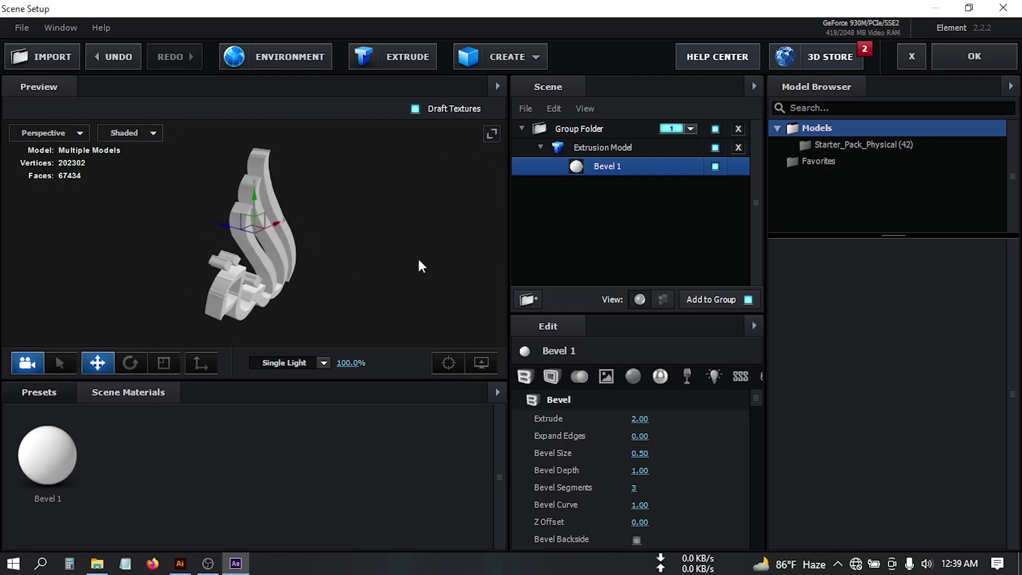
# Step: Apply the Physical Gold material preset to the logo's Bevel 1
pyautogui.click(42, 393)
pyautogui.click(55, 463)
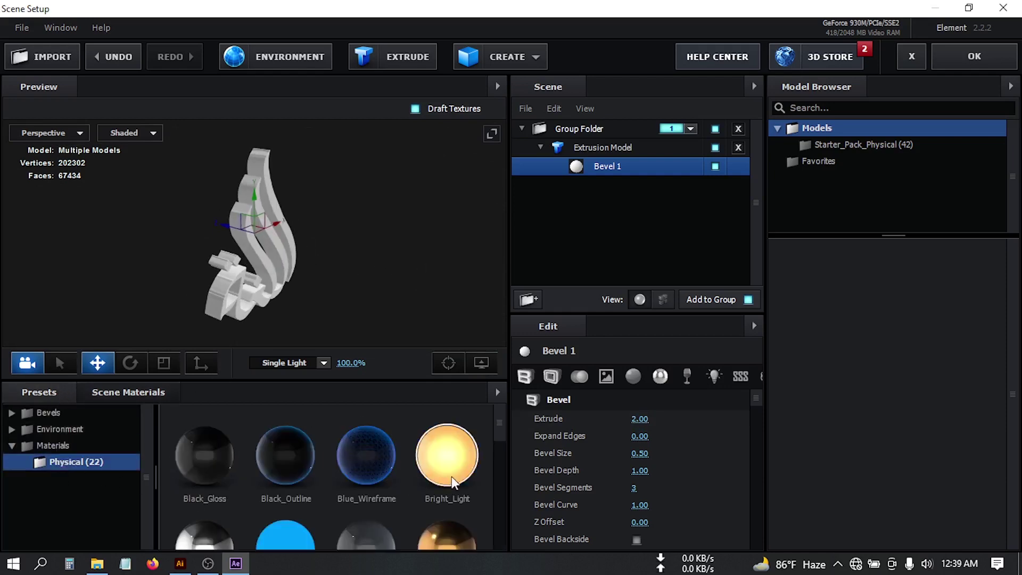
pyautogui.moveTo(495, 429); pyautogui.dragTo(499, 450)
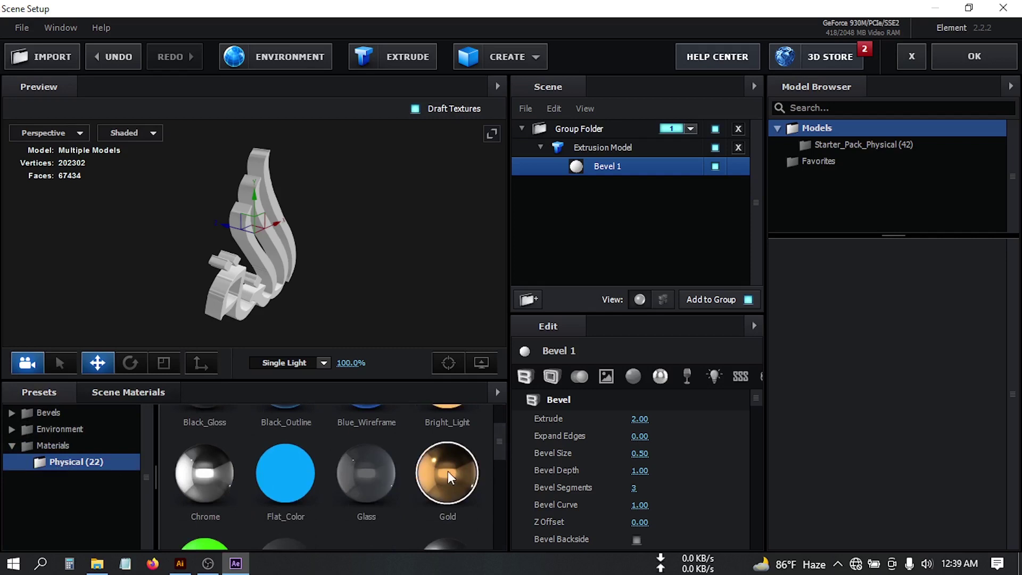
pyautogui.moveTo(448, 471); pyautogui.dragTo(617, 168)
pyautogui.moveTo(316, 260)
pyautogui.mouseDown()
pyautogui.moveTo(208, 262)
pyautogui.moveTo(324, 259)
pyautogui.moveTo(315, 252)
pyautogui.mouseUp()
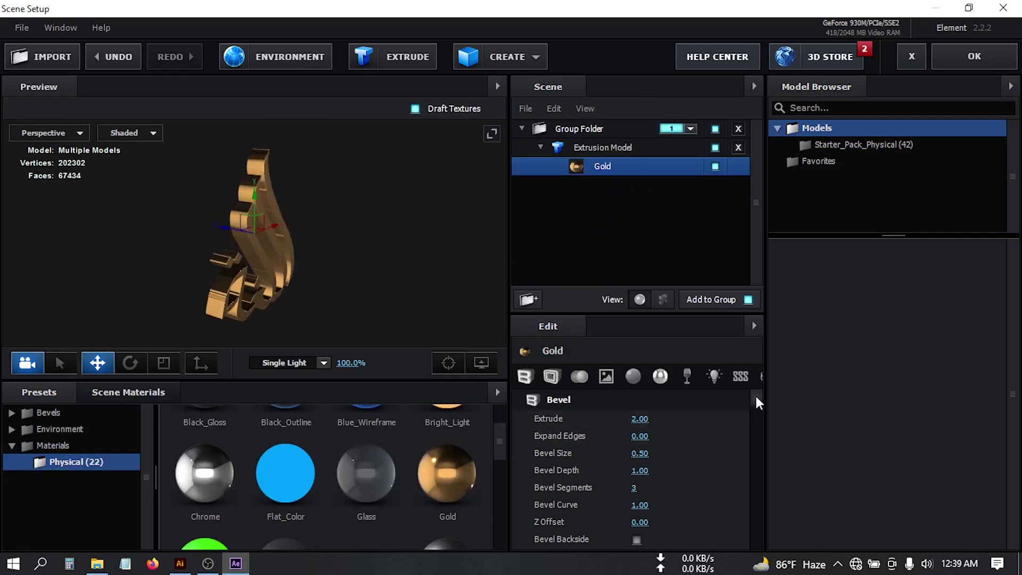
pyautogui.moveTo(756, 397); pyautogui.dragTo(755, 410)
# Step: Set the Gold reflectivity colour to a deeper orange (FFBB64) and apply the scene
pyautogui.click(605, 375)
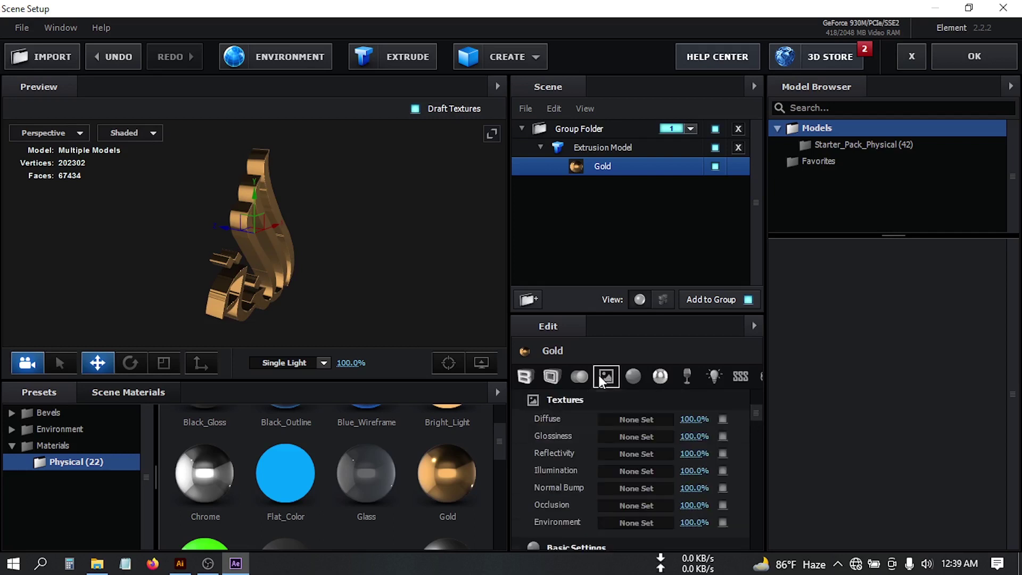
pyautogui.scroll(-1, 756, 435)
pyautogui.moveTo(756, 435); pyautogui.dragTo(755, 453)
pyautogui.click(633, 480)
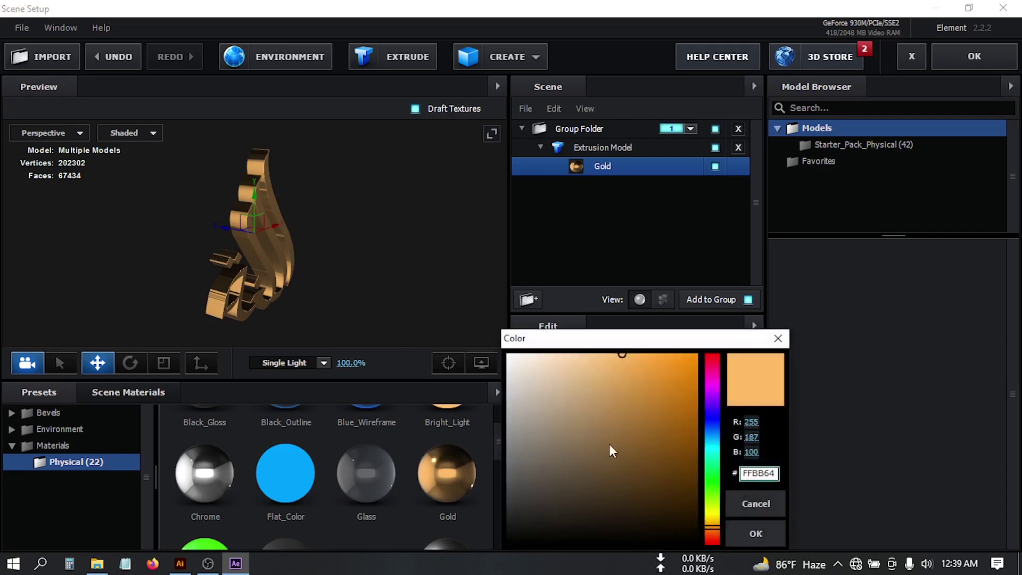
pyautogui.moveTo(632, 362); pyautogui.dragTo(634, 351)
pyautogui.moveTo(711, 508)
pyautogui.mouseDown()
pyautogui.moveTo(715, 479)
pyautogui.moveTo(711, 523)
pyautogui.mouseUp()
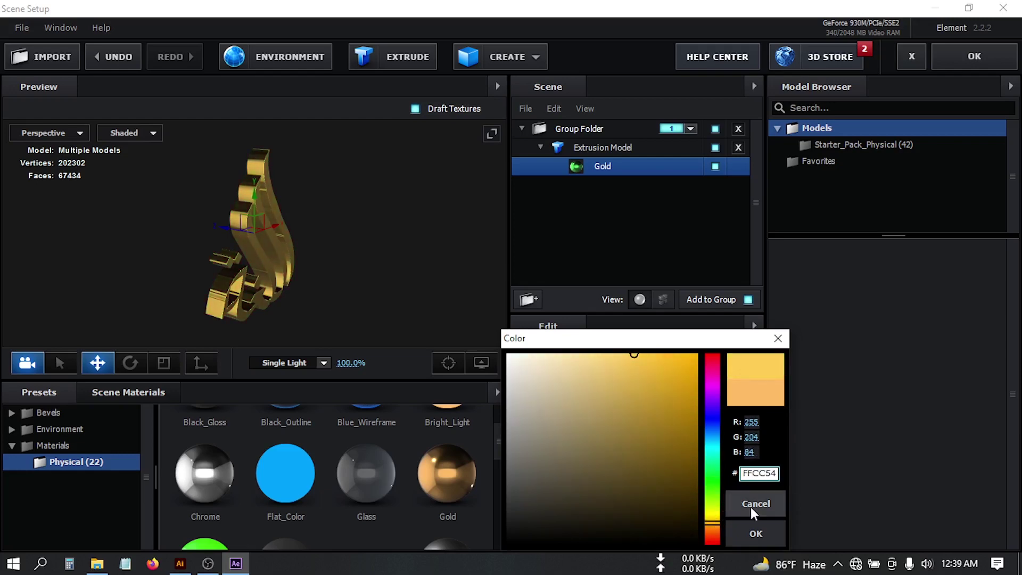
pyautogui.click(754, 504)
pyautogui.click(645, 481)
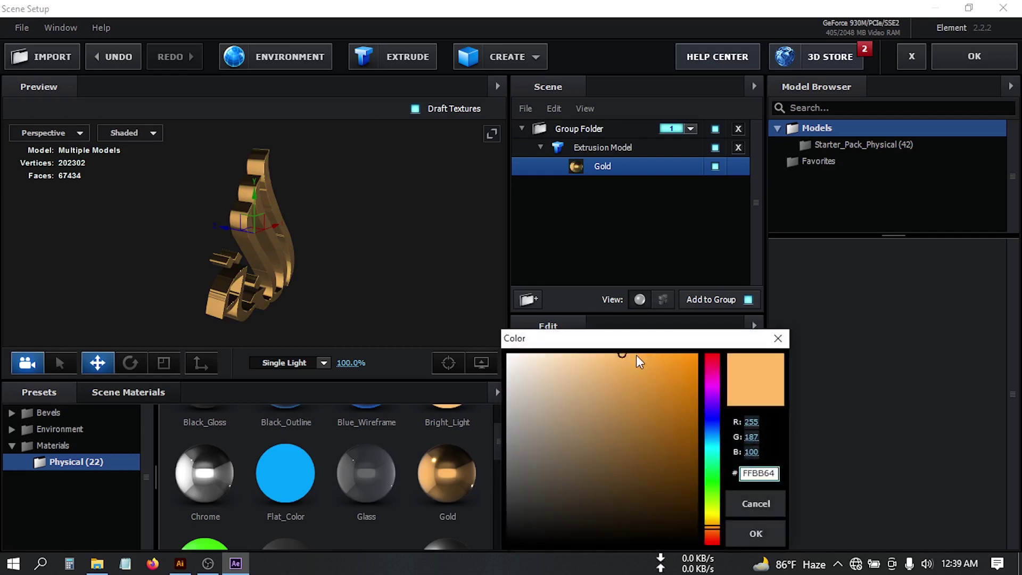
pyautogui.click(636, 355)
pyautogui.click(749, 525)
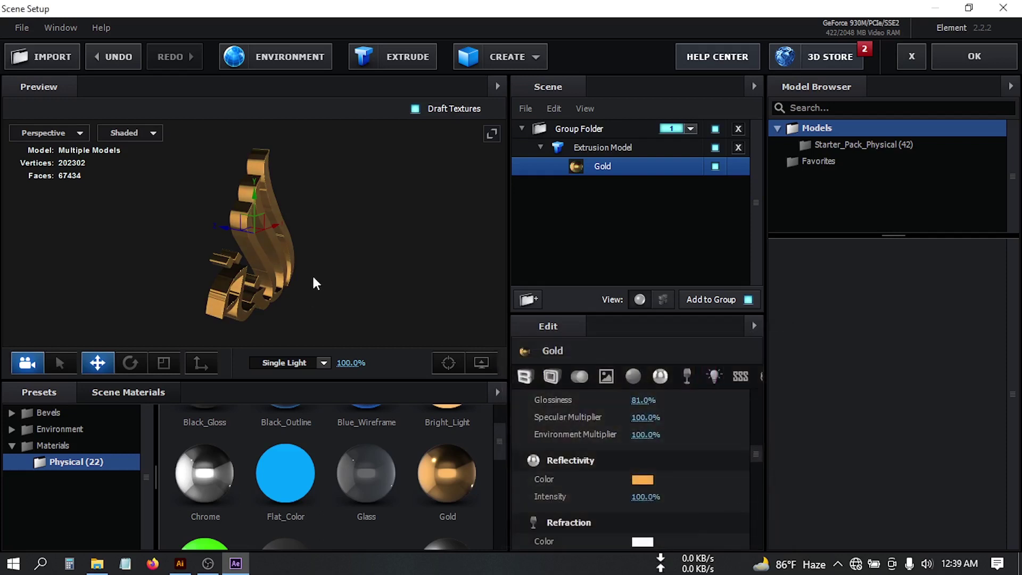
pyautogui.moveTo(312, 273); pyautogui.dragTo(197, 222)
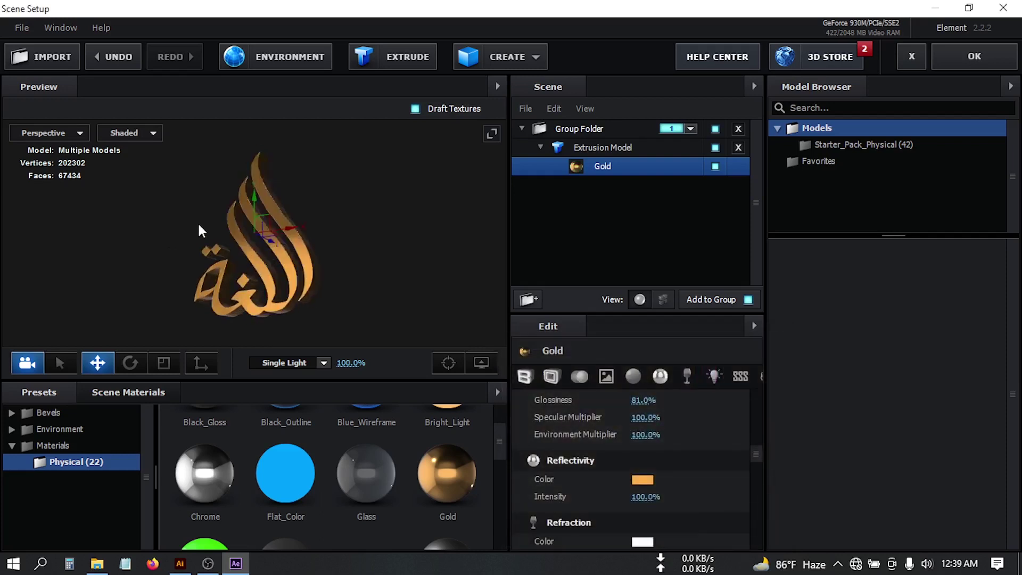
pyautogui.click(962, 53)
# Step: Show the title/action safe guides and select the Element 3D layer
pyautogui.click(339, 321)
pyautogui.click(370, 337)
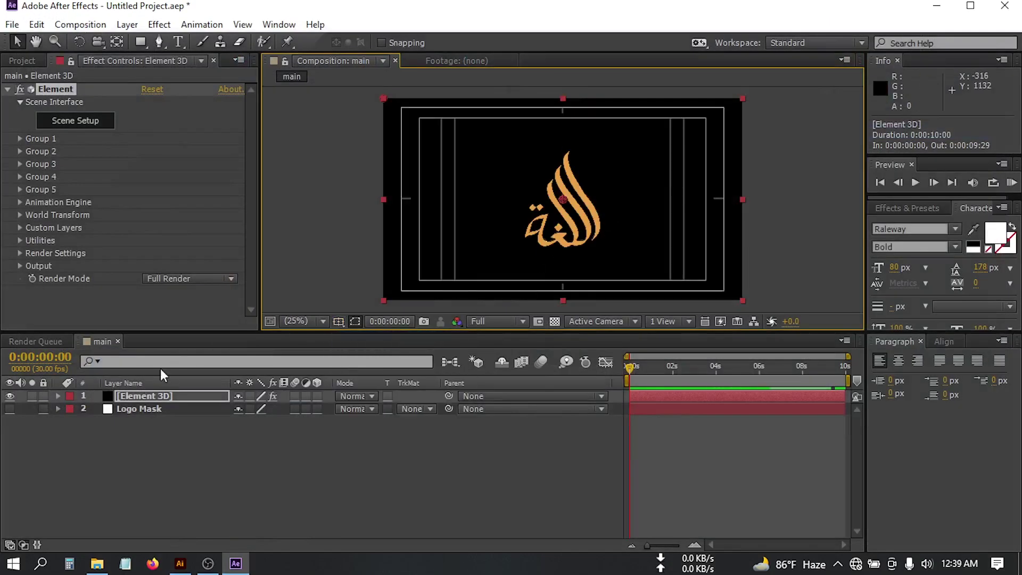
pyautogui.click(138, 394)
# Step: Set the Group Folder scale to 130% on all axes and apply the scene
pyautogui.click(67, 122)
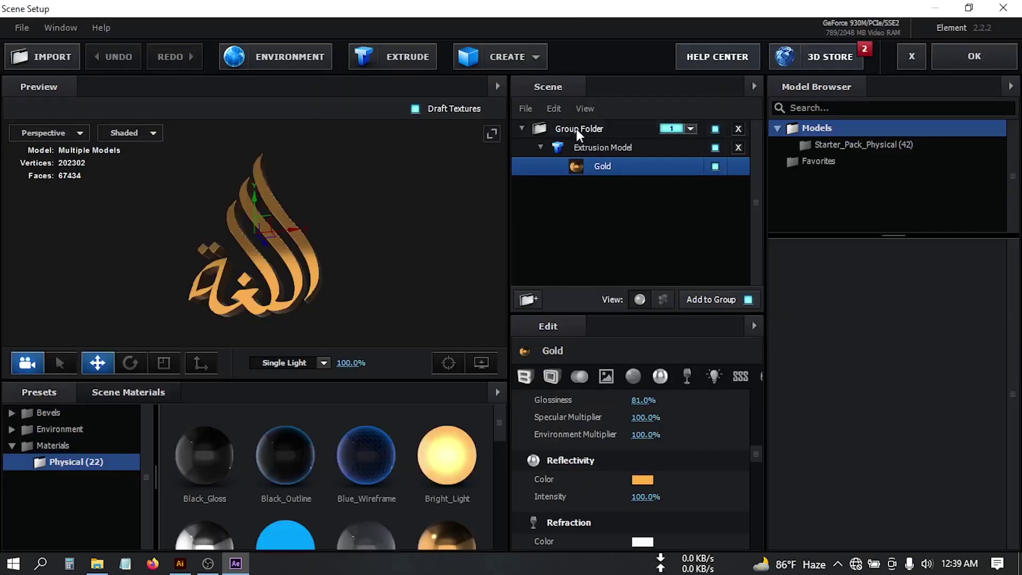
pyautogui.click(586, 128)
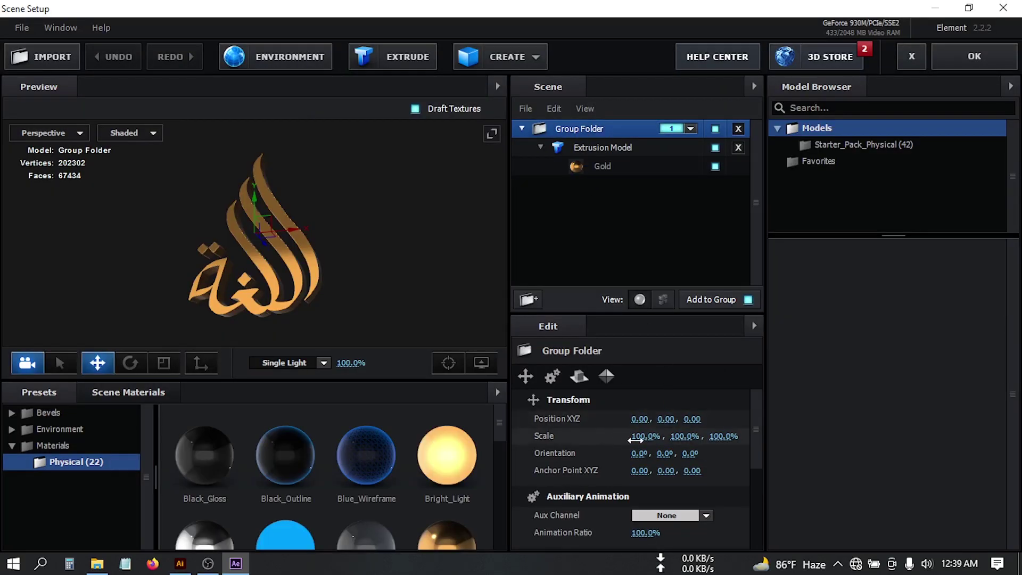
pyautogui.moveTo(641, 436); pyautogui.dragTo(667, 436)
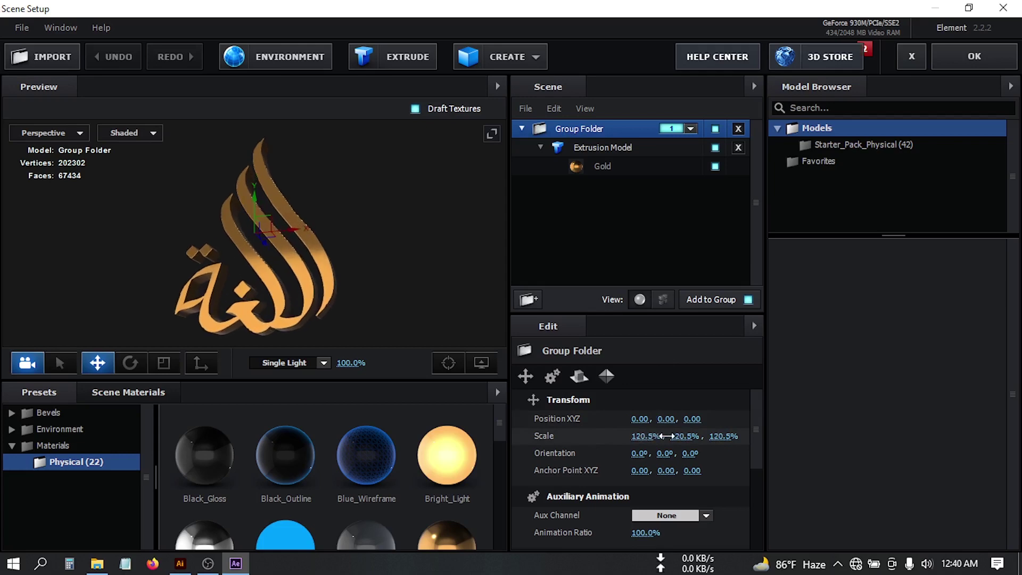
pyautogui.moveTo(641, 435); pyautogui.dragTo(641, 436)
pyautogui.click(641, 437)
pyautogui.write('130')
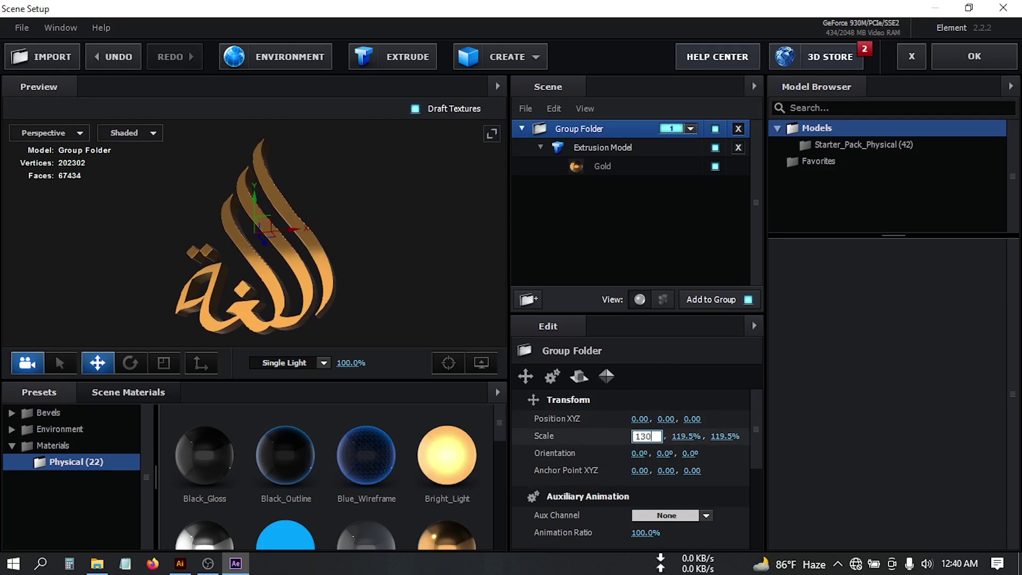
pyautogui.press('Return')
pyautogui.moveTo(457, 292); pyautogui.dragTo(491, 263)
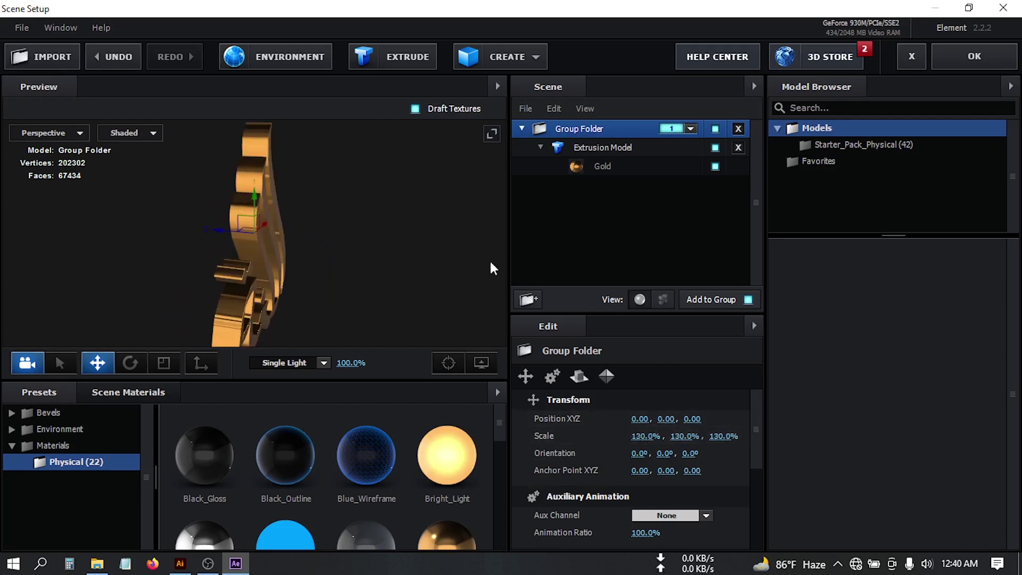
pyautogui.click(950, 62)
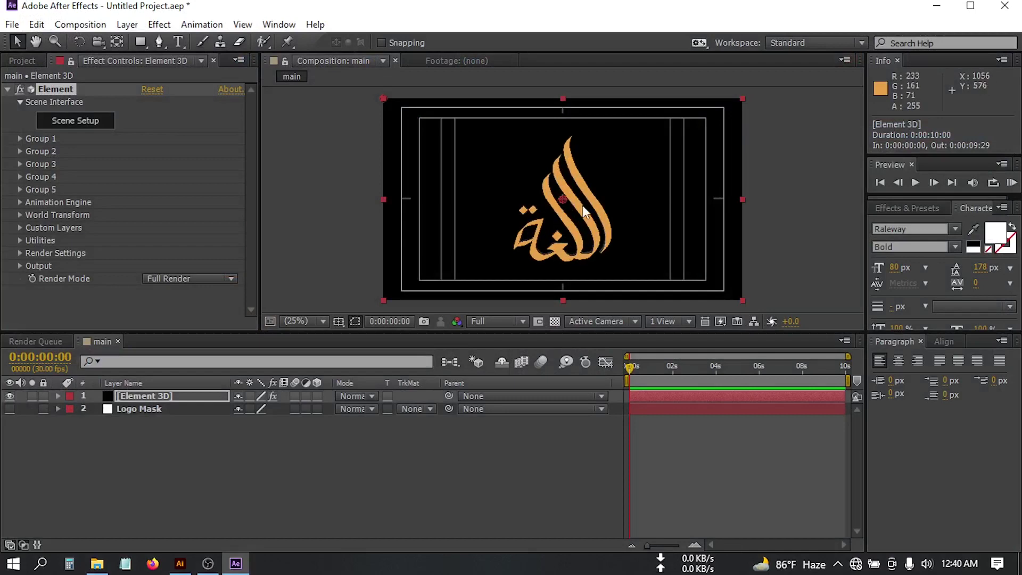
# Step: Hide the title/action safe guides and expand Group 1's Particle Look settings
pyautogui.click(339, 321)
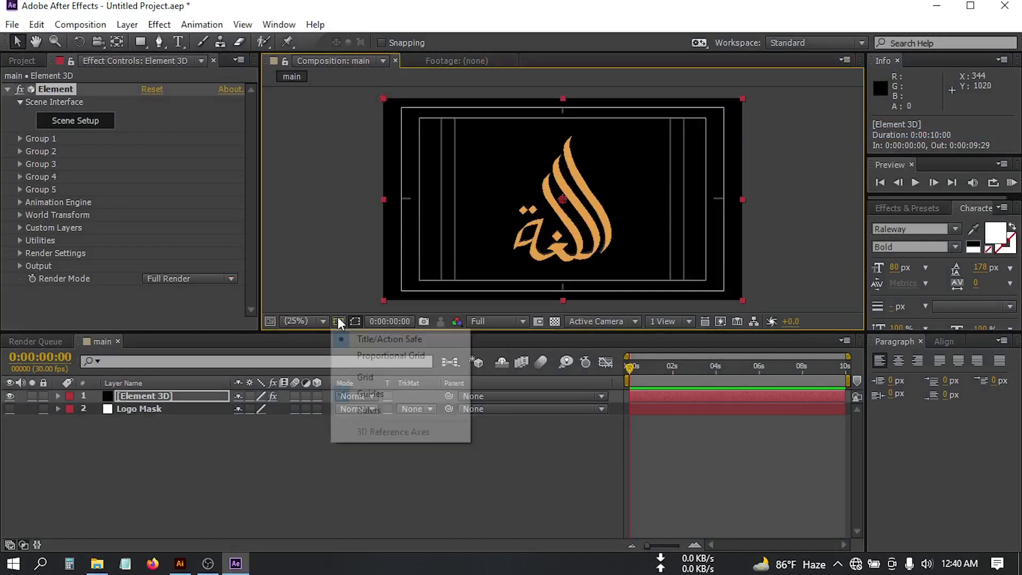
pyautogui.click(368, 340)
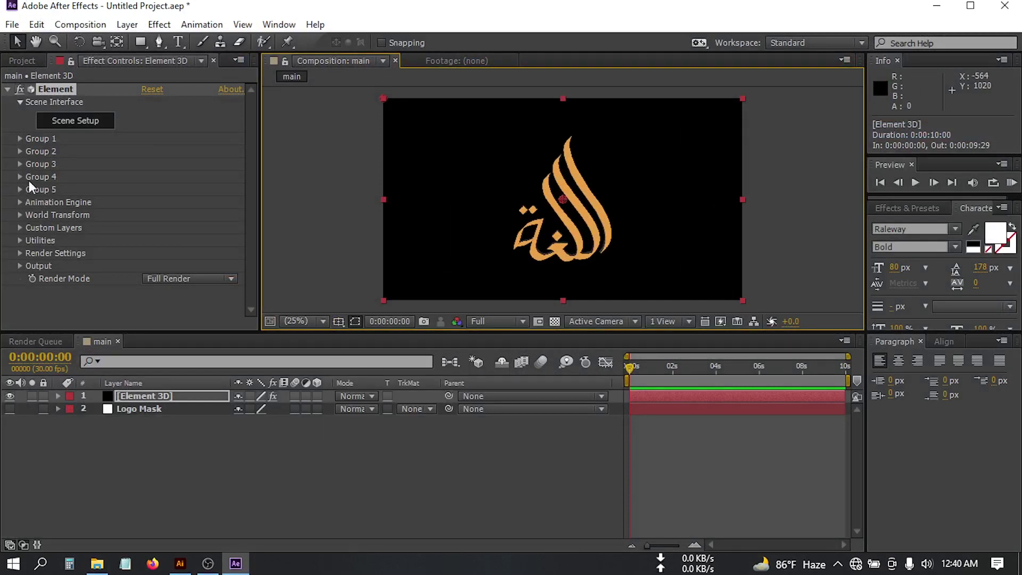
pyautogui.click(19, 139)
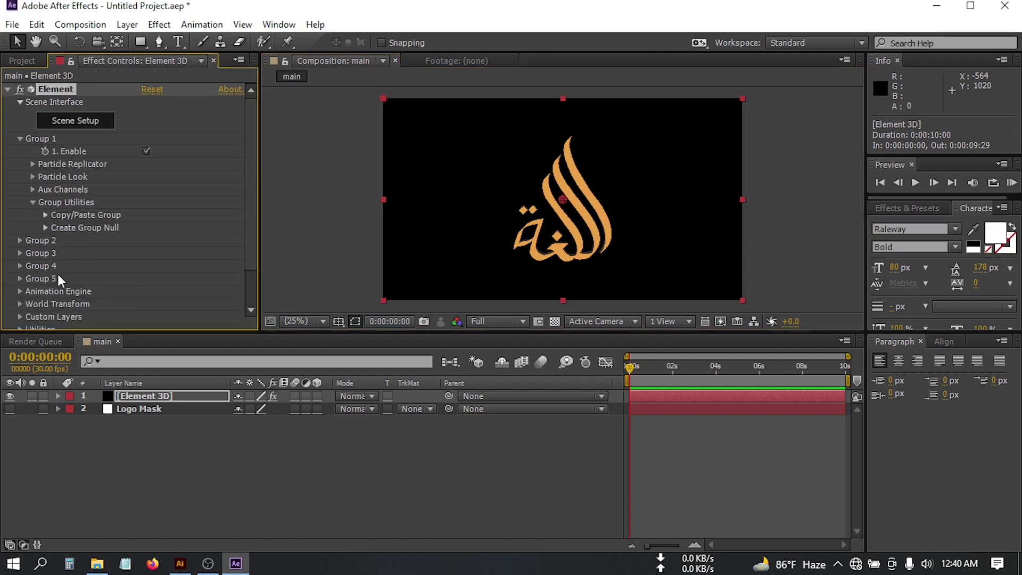
pyautogui.click(31, 175)
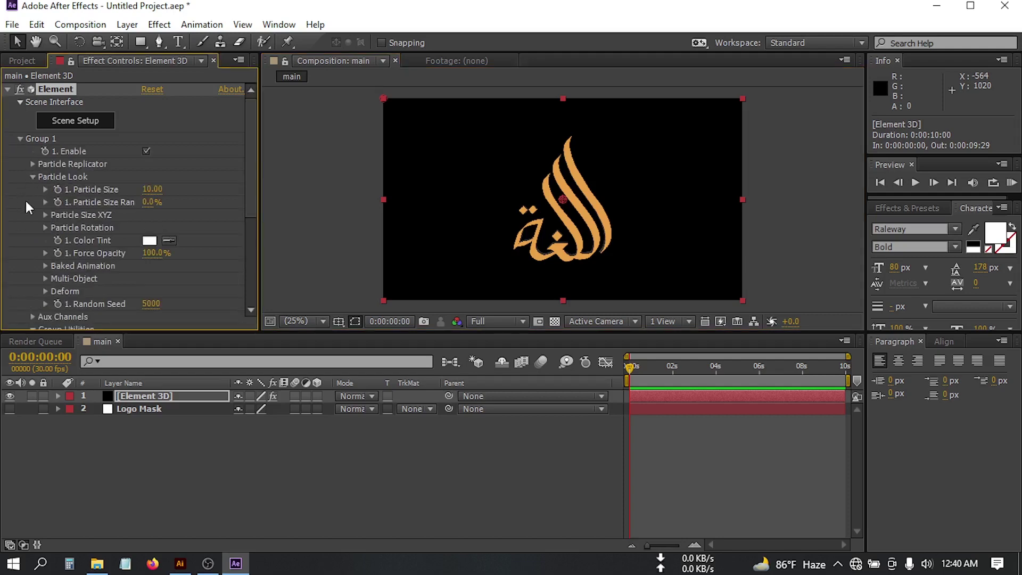
pyautogui.moveTo(250, 178); pyautogui.dragTo(247, 218)
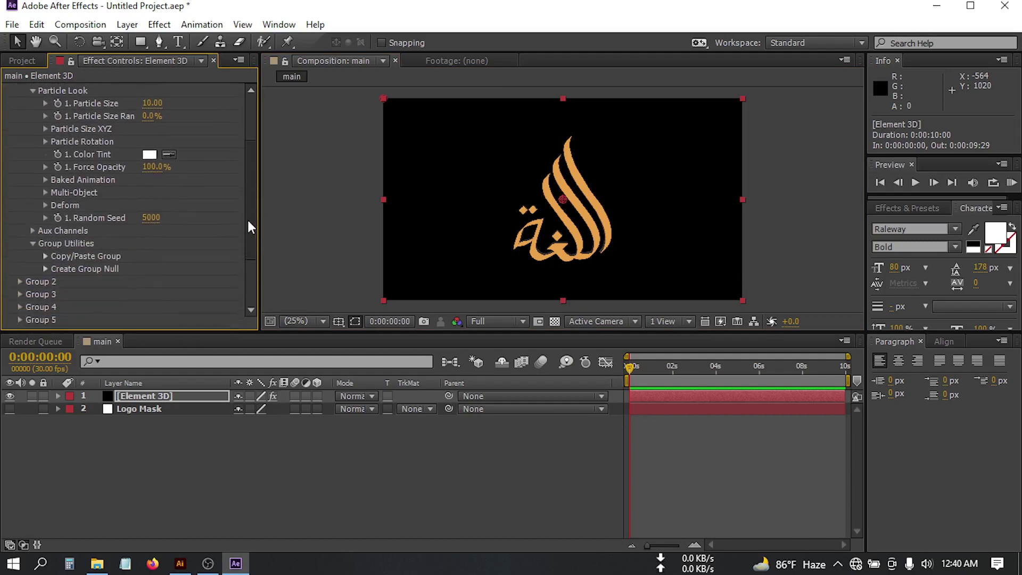
# Step: Expand Deform > Twist, test-scrub Phase Y, and undo it back to zero
pyautogui.click(46, 203)
pyautogui.moveTo(251, 198); pyautogui.dragTo(247, 217)
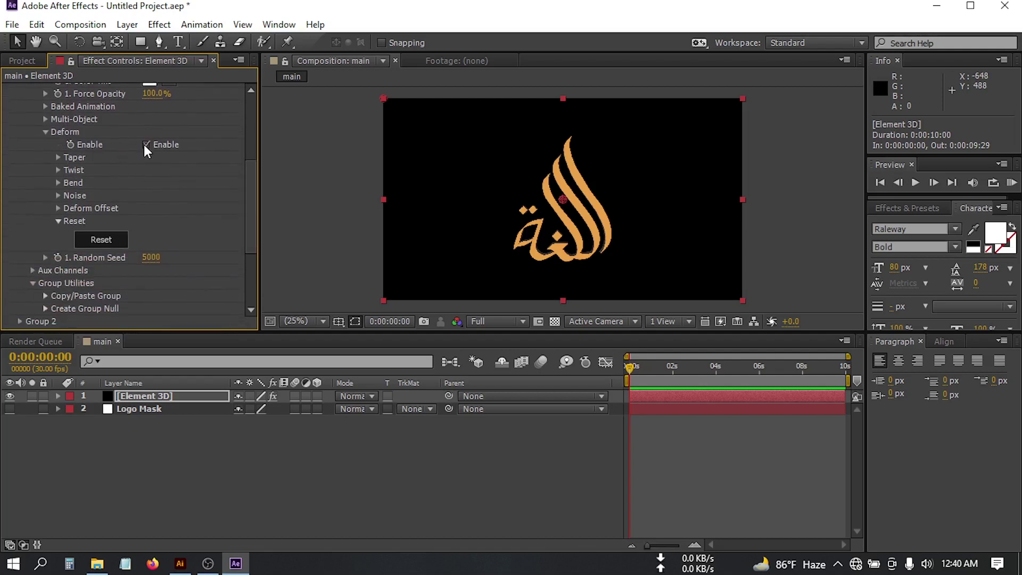
pyautogui.click(57, 170)
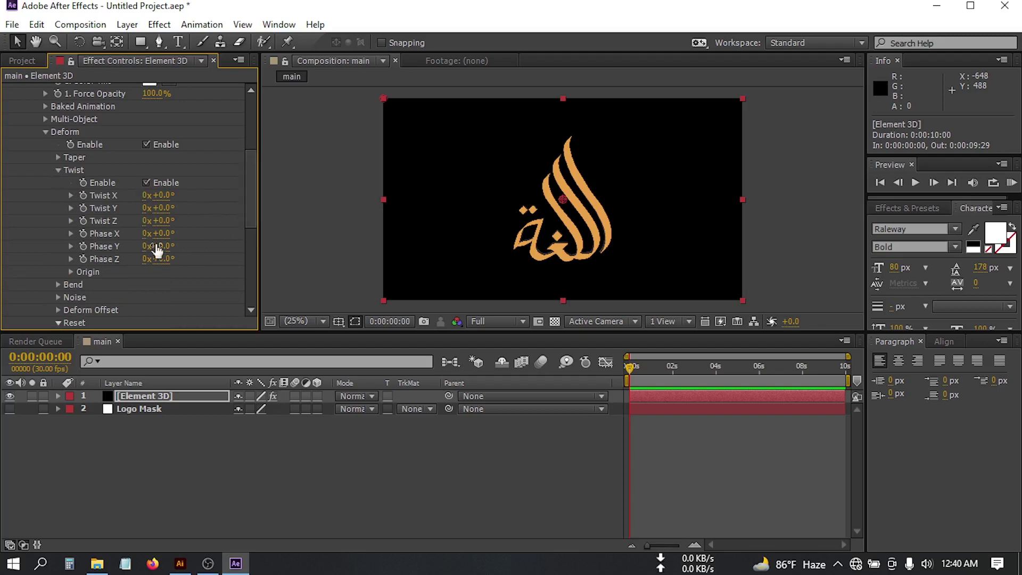
pyautogui.moveTo(158, 246); pyautogui.dragTo(217, 246)
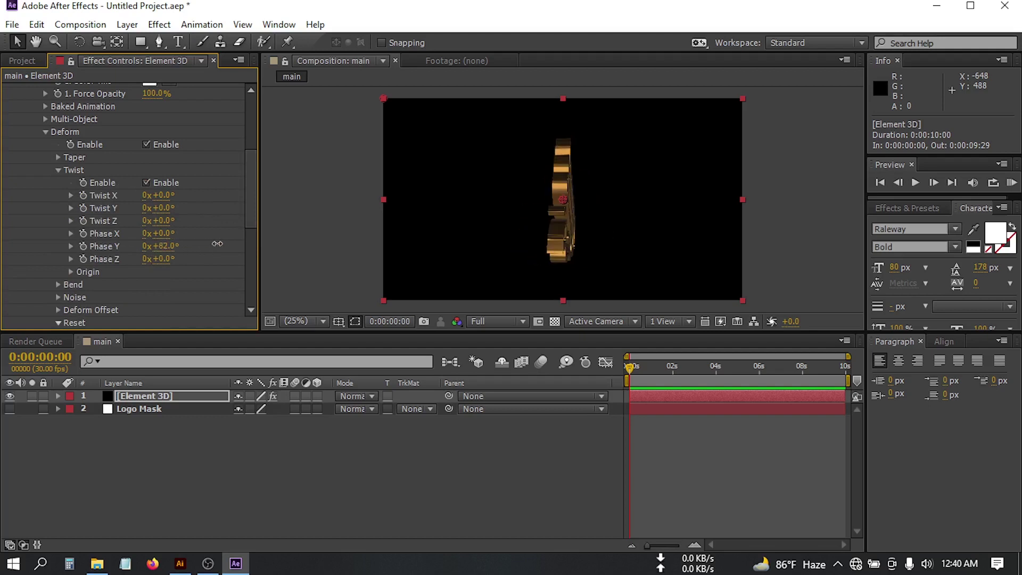
pyautogui.hotkey('ctrl', 'z')
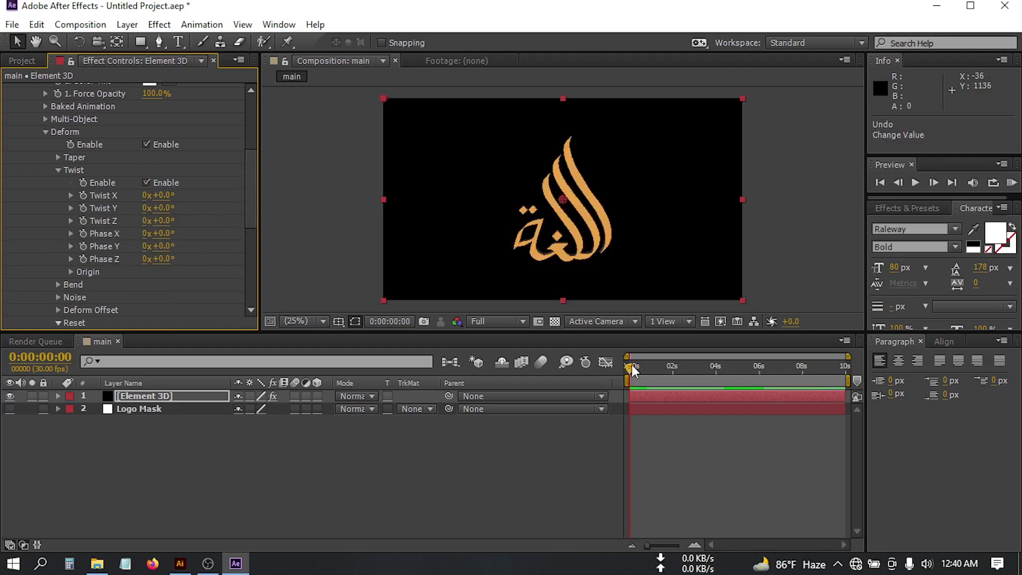
pyautogui.click(619, 367)
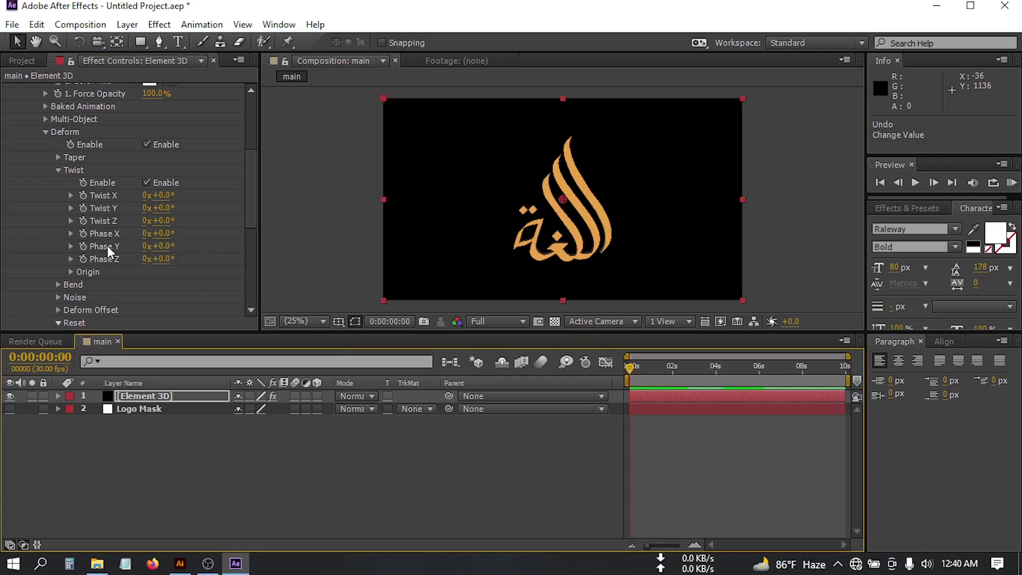
# Step: Keyframe Phase Y at 0x on the first frame and 1 revolution at 0:00:02:00
pyautogui.click(83, 245)
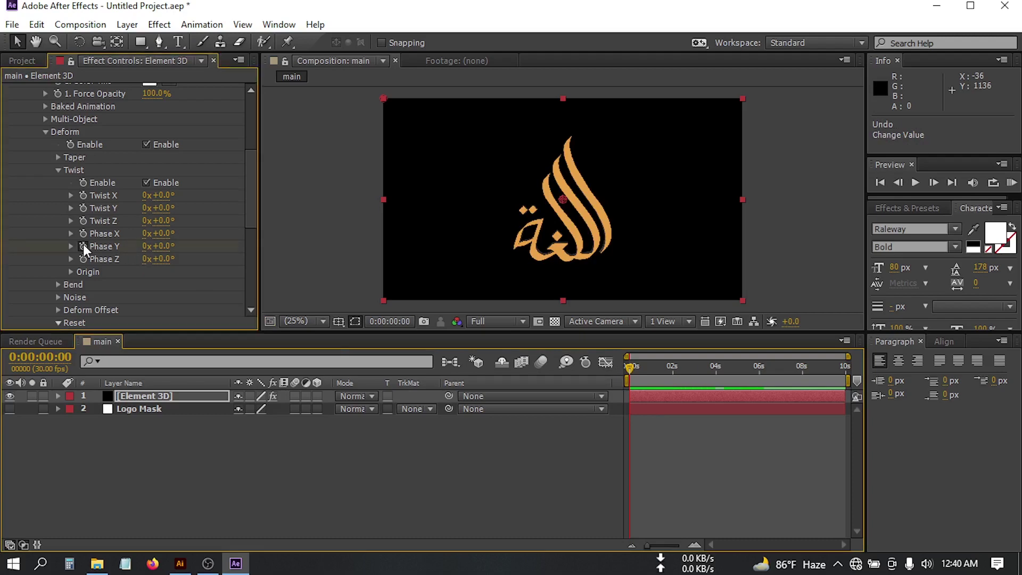
pyautogui.click(672, 375)
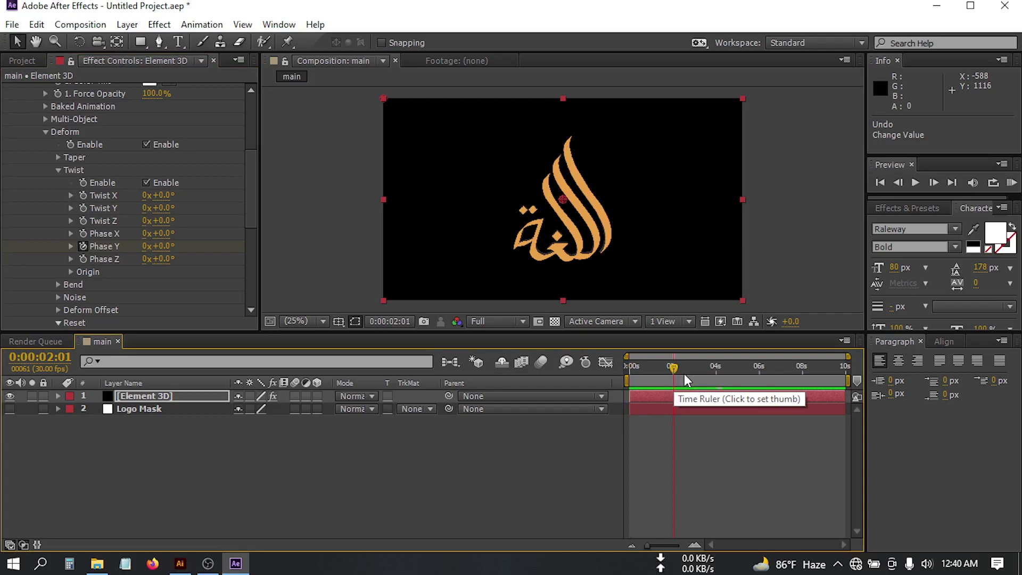
pyautogui.press('pageup')
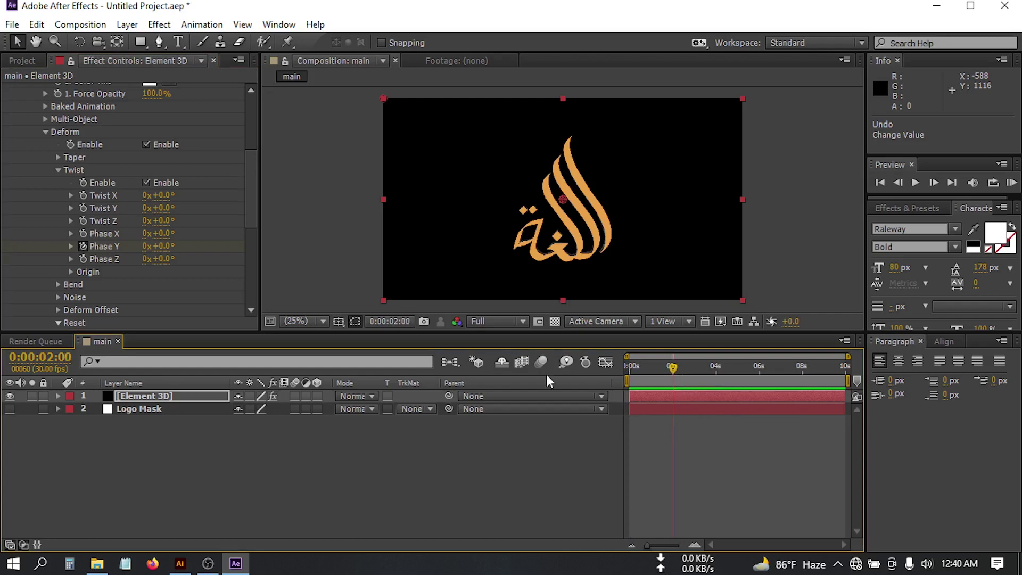
pyautogui.click(147, 246)
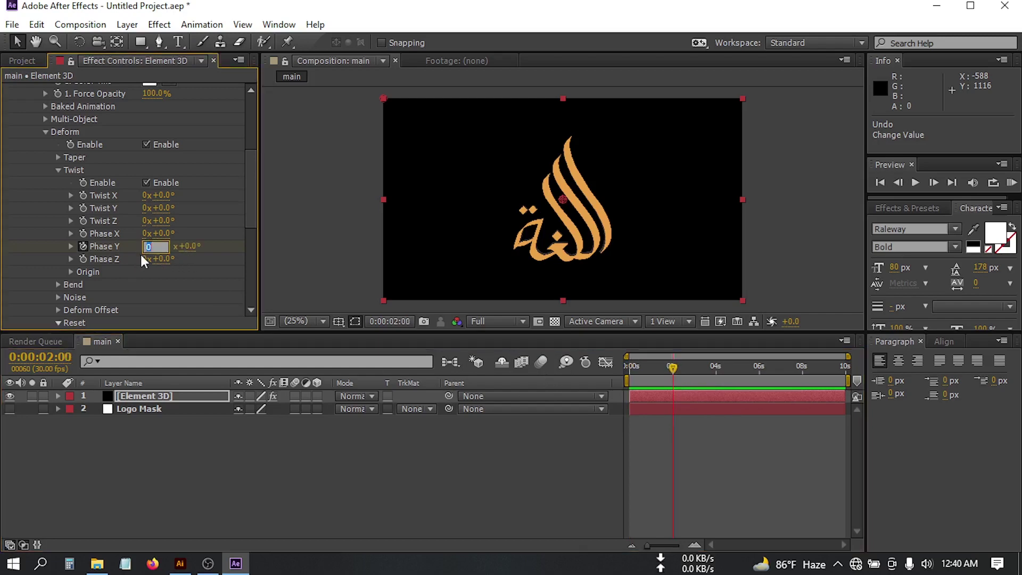
pyautogui.write('1')
pyautogui.click(441, 448)
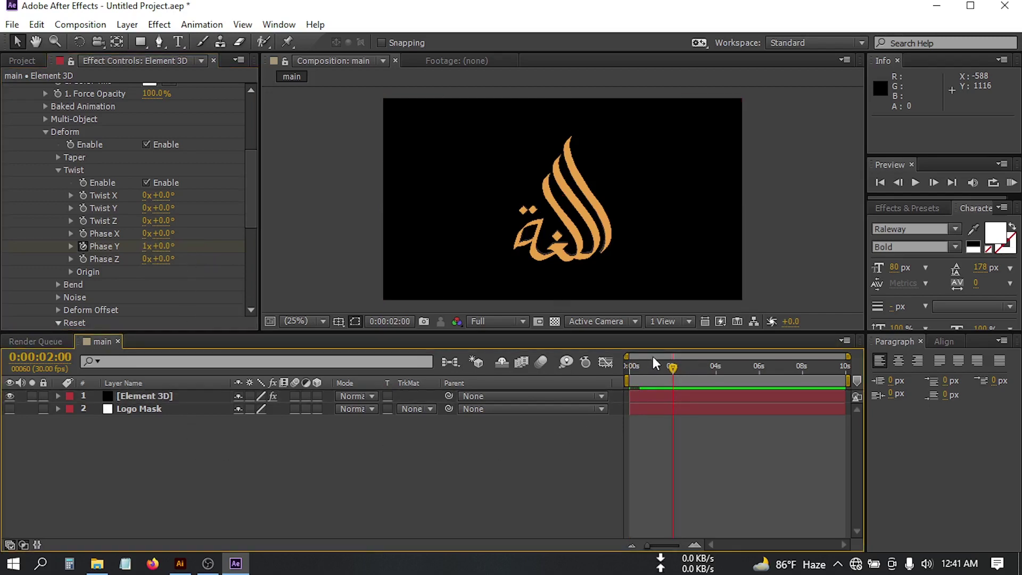
# Step: Play the spin from the start at Half preview resolution
pyautogui.moveTo(653, 356); pyautogui.dragTo(611, 373)
pyautogui.click(488, 321)
pyautogui.click(498, 378)
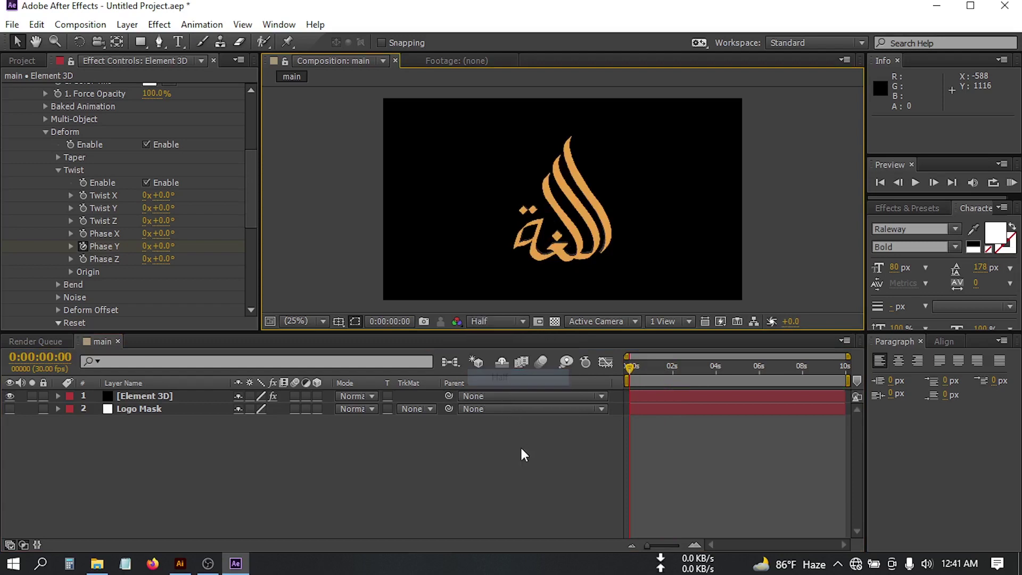
pyautogui.press('space')
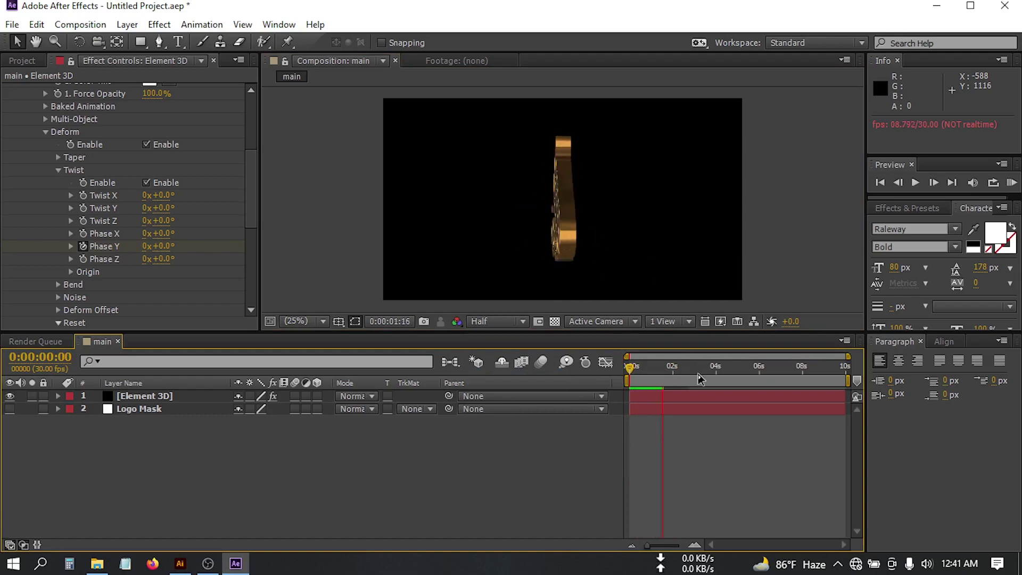
pyautogui.moveTo(673, 368); pyautogui.dragTo(649, 382)
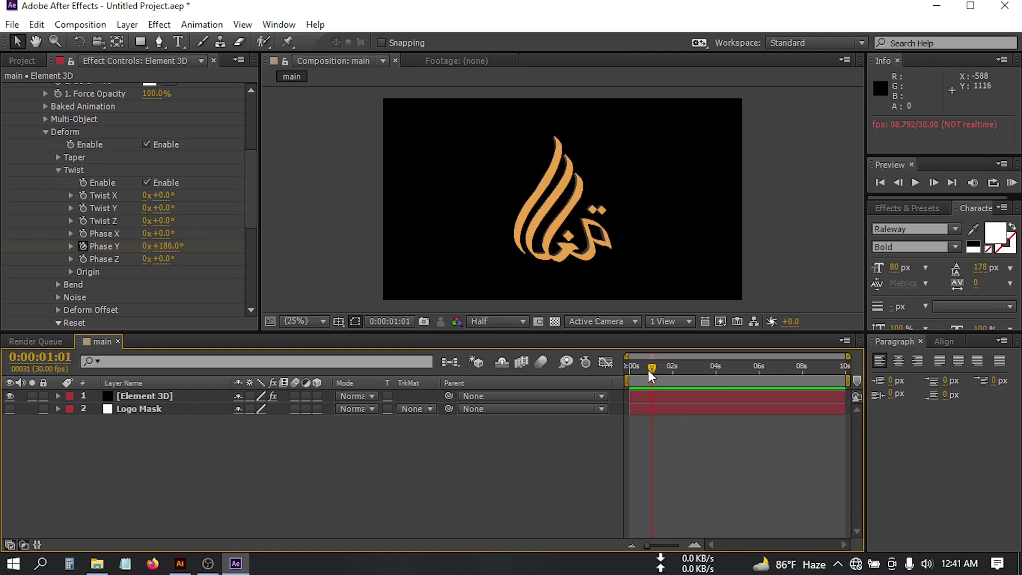
# Step: Return to the start and show only the Element 3D layer's keyframed Phase Y property
pyautogui.click(647, 367)
pyautogui.moveTo(636, 366); pyautogui.dragTo(591, 376)
pyautogui.click(134, 397)
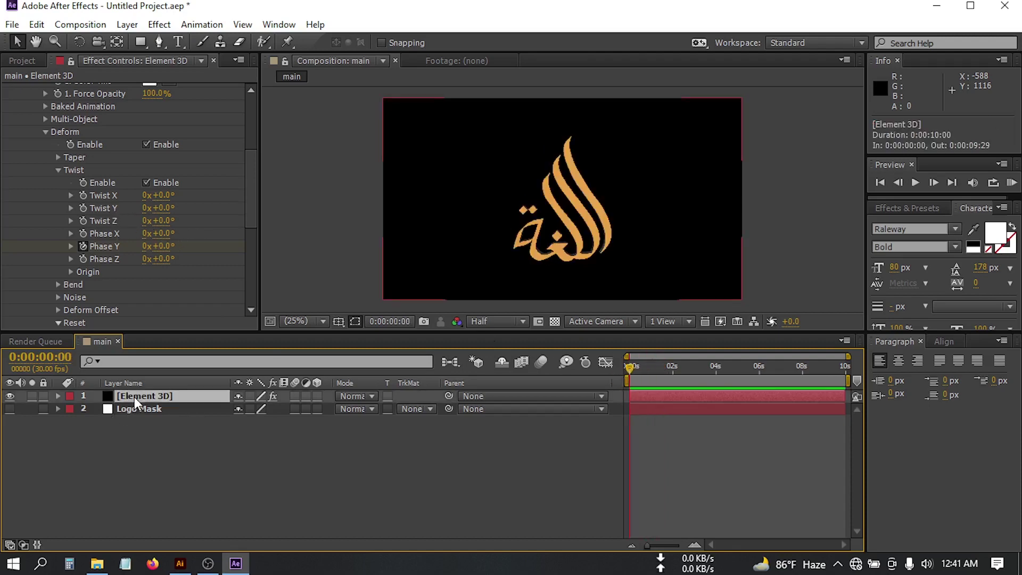
pyautogui.press('u')
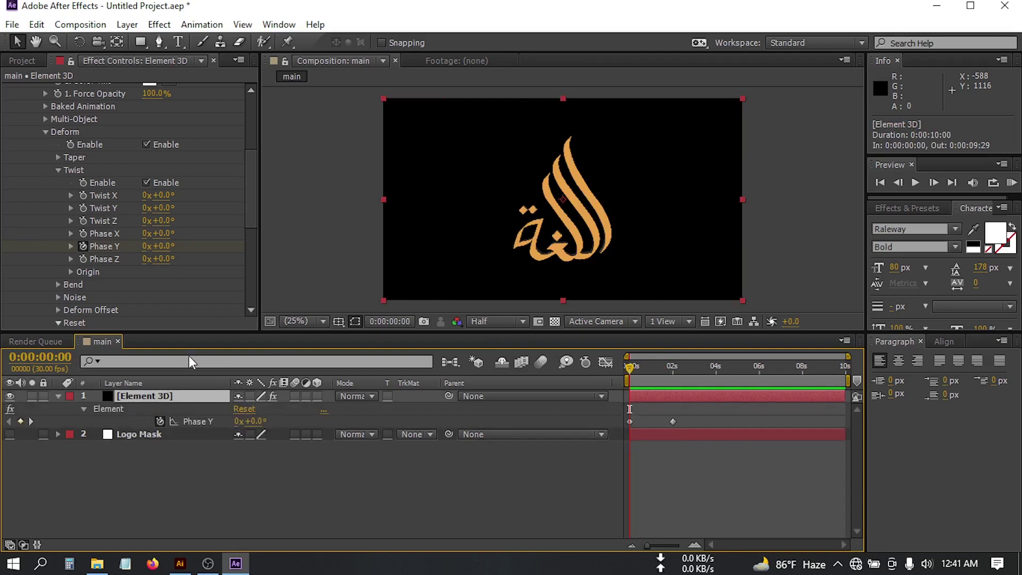
# Step: Apply Easy Ease to both Phase Y keyframes and display their speed graph
pyautogui.moveTo(704, 415); pyautogui.dragTo(616, 426)
pyautogui.moveTo(687, 413); pyautogui.dragTo(627, 426)
pyautogui.rightClick(630, 419)
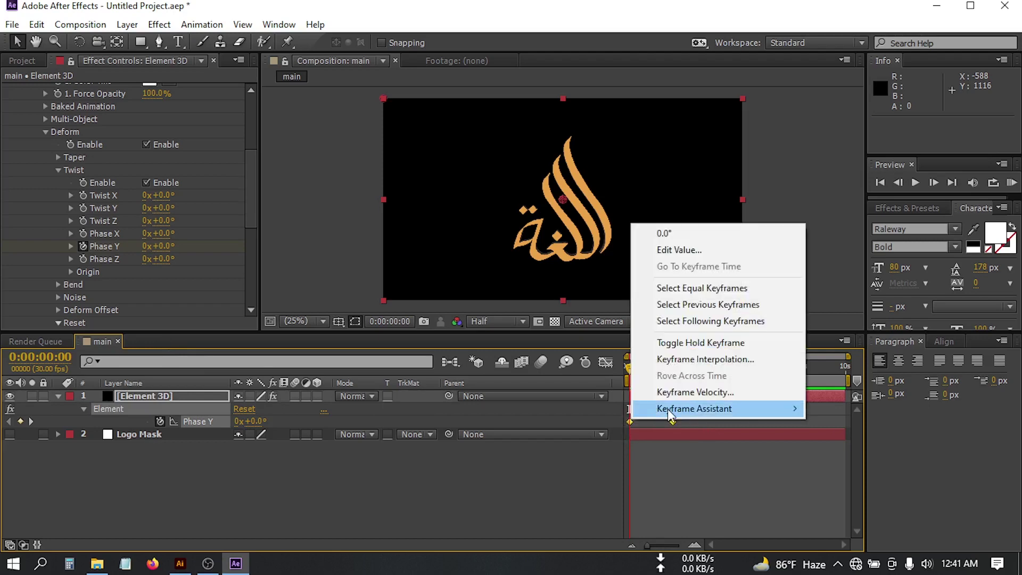
pyautogui.moveTo(667, 408)
pyautogui.click(458, 441)
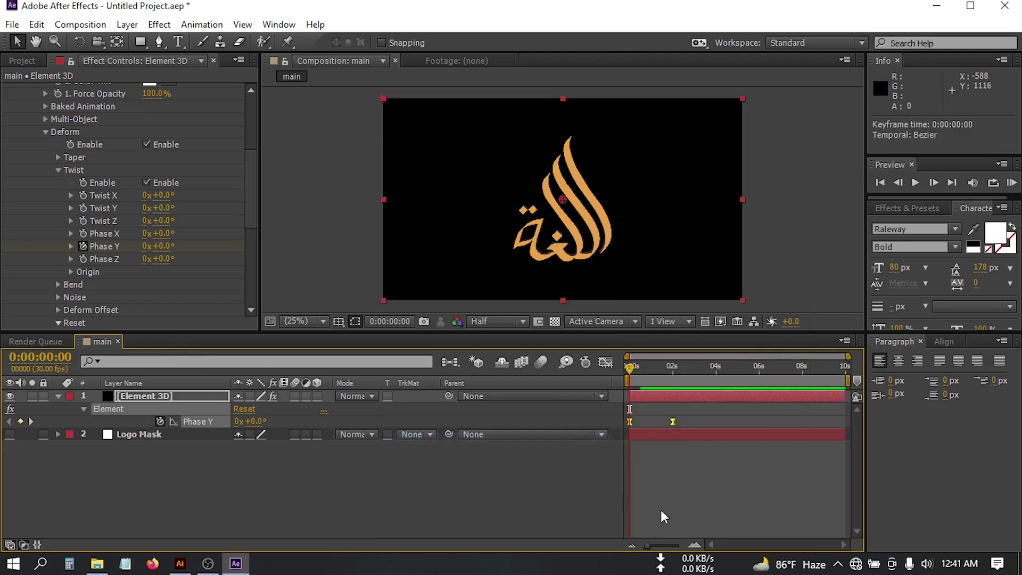
pyautogui.click(605, 362)
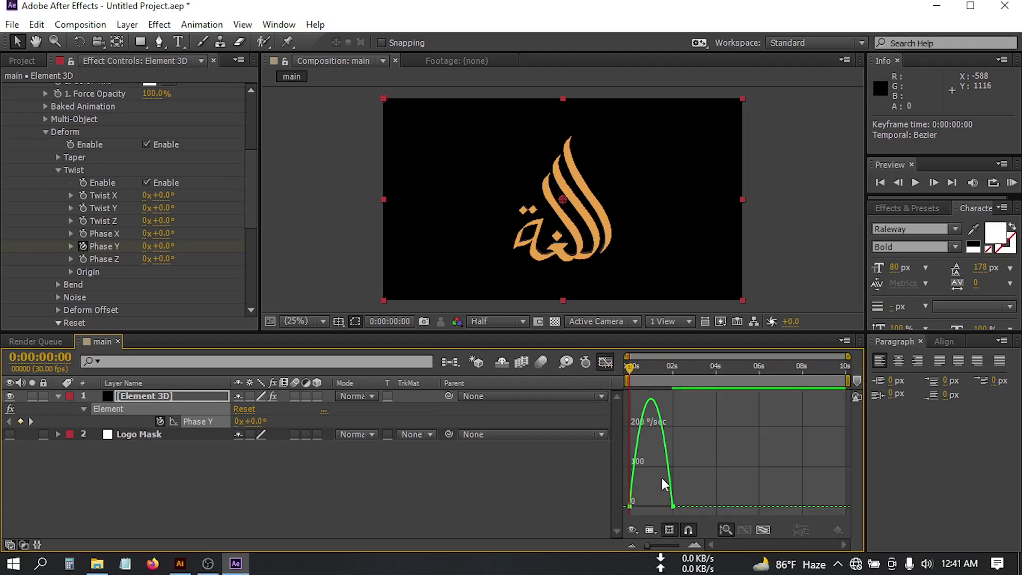
# Step: Drag the Phase Y ease influence to about 53%, peaking near 387 °/sec, then exit the graph
pyautogui.moveTo(655, 511); pyautogui.dragTo(644, 506)
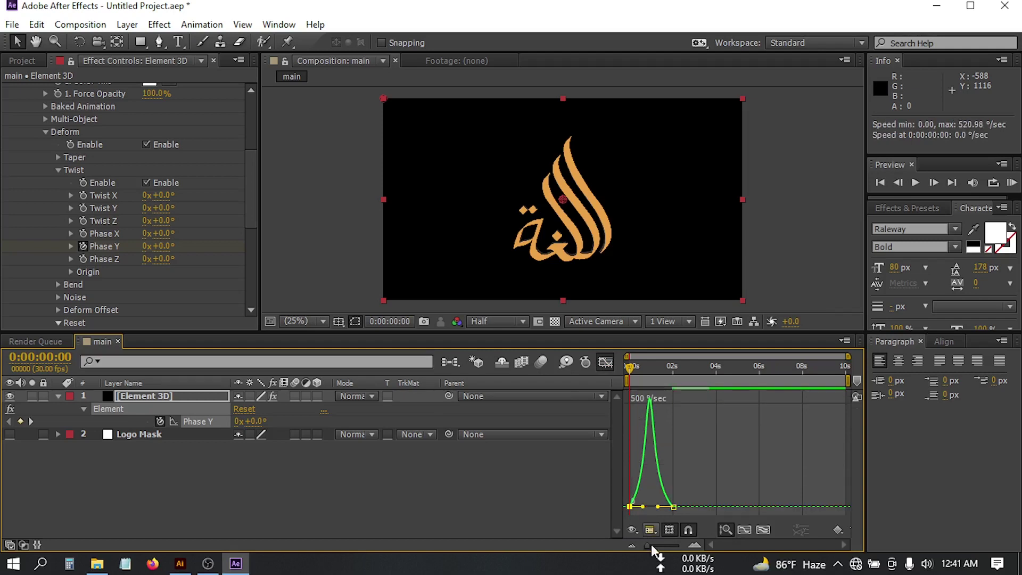
pyautogui.moveTo(650, 544); pyautogui.dragTo(663, 544)
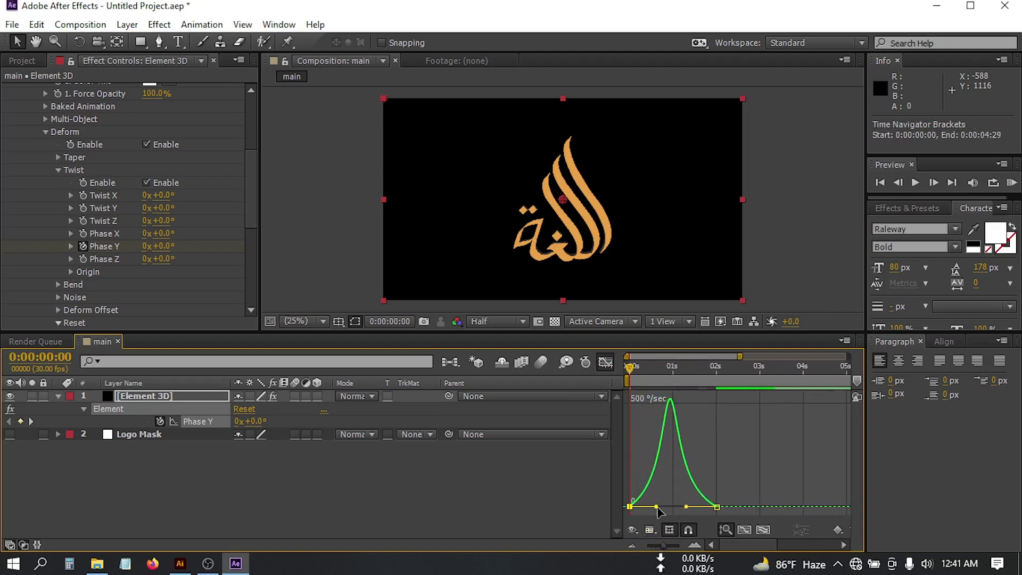
pyautogui.moveTo(655, 506); pyautogui.dragTo(692, 505)
pyautogui.click(624, 428)
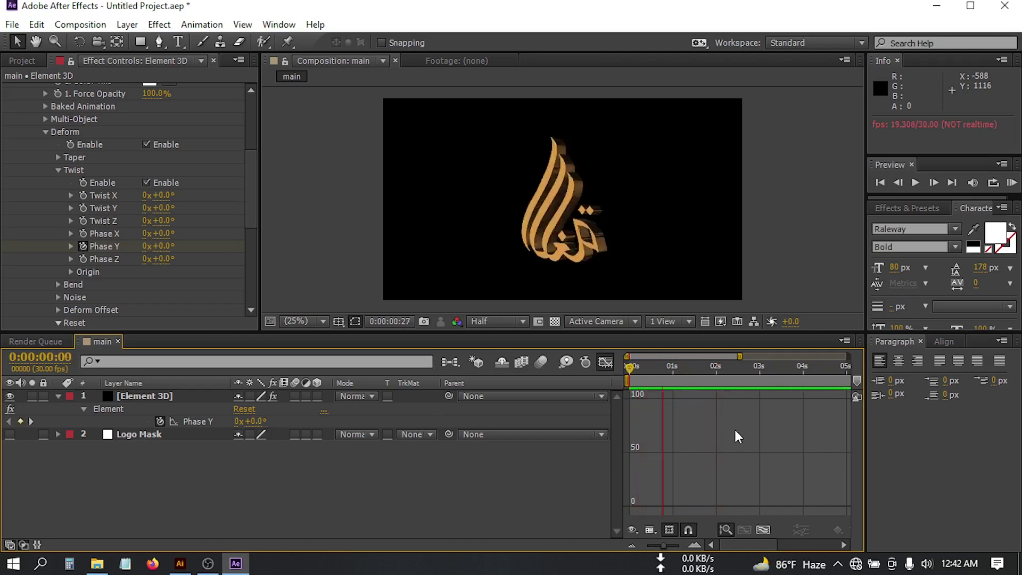
pyautogui.moveTo(660, 544); pyautogui.dragTo(617, 544)
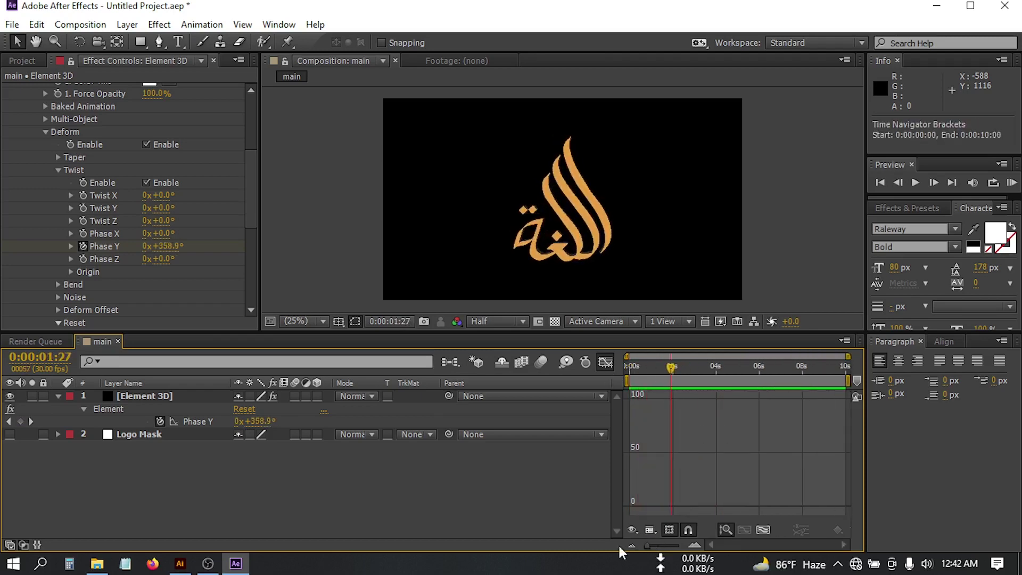
pyautogui.click(603, 363)
# Step: Keyframe Twist Y at 0° on the first frame and 60 at exactly one second
pyautogui.moveTo(667, 368); pyautogui.dragTo(605, 371)
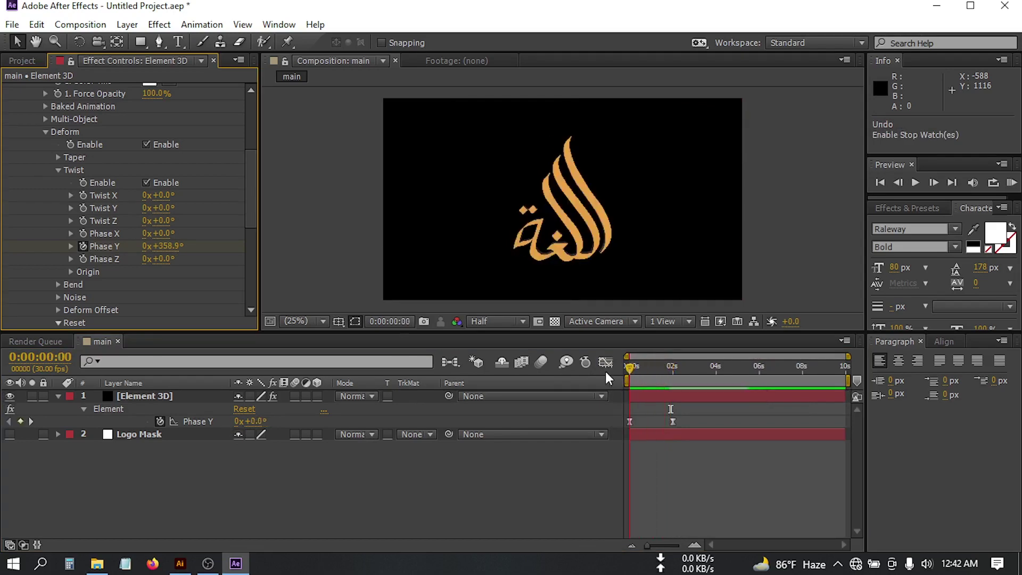
pyautogui.click(82, 207)
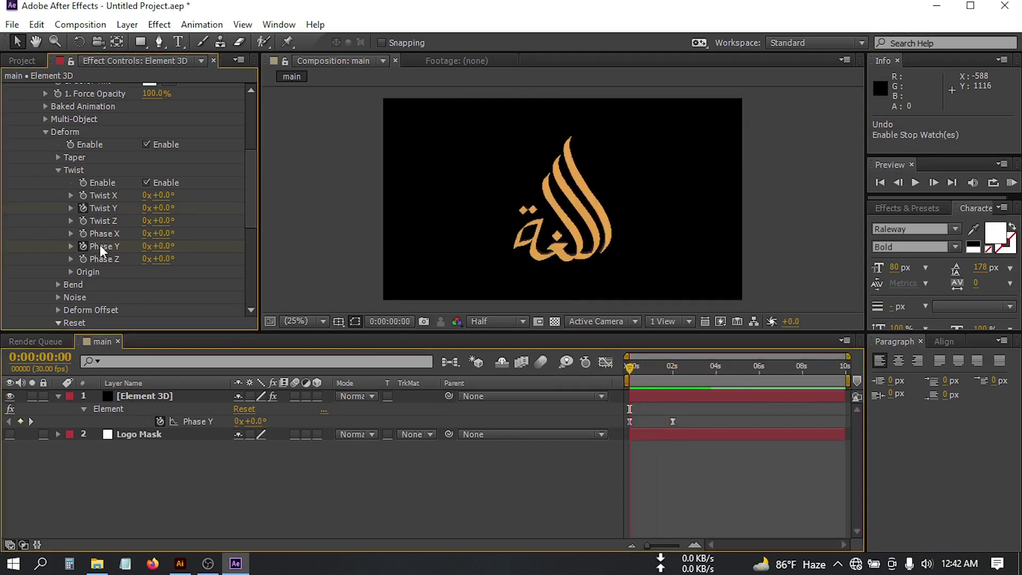
pyautogui.click(650, 377)
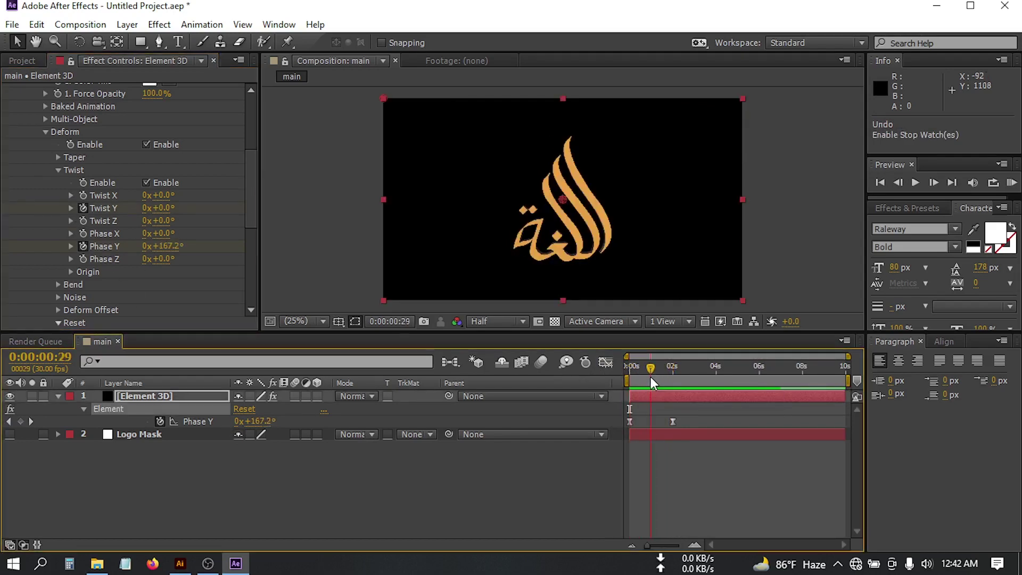
pyautogui.press('pagedown')
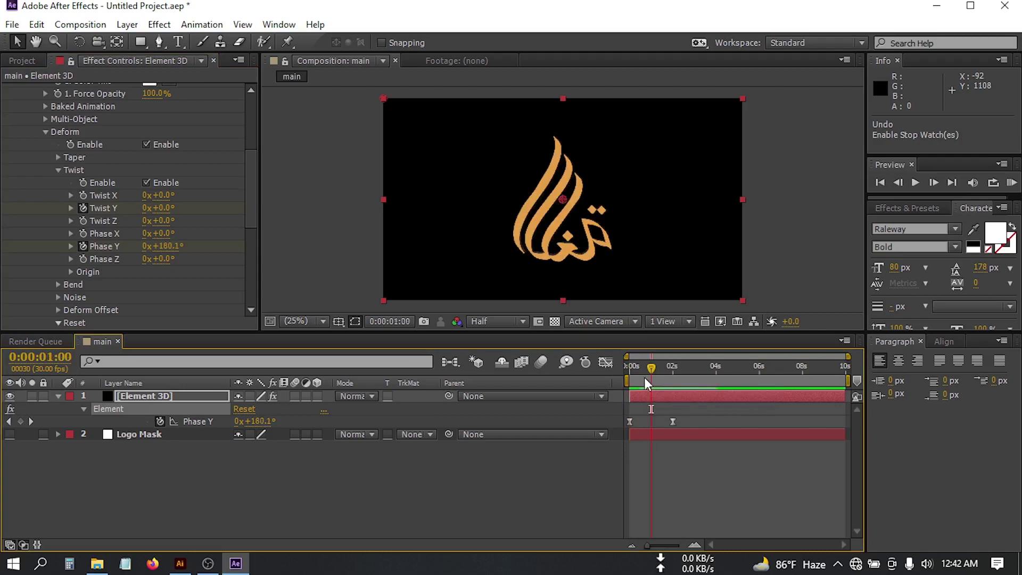
pyautogui.click(157, 209)
pyautogui.write('60')
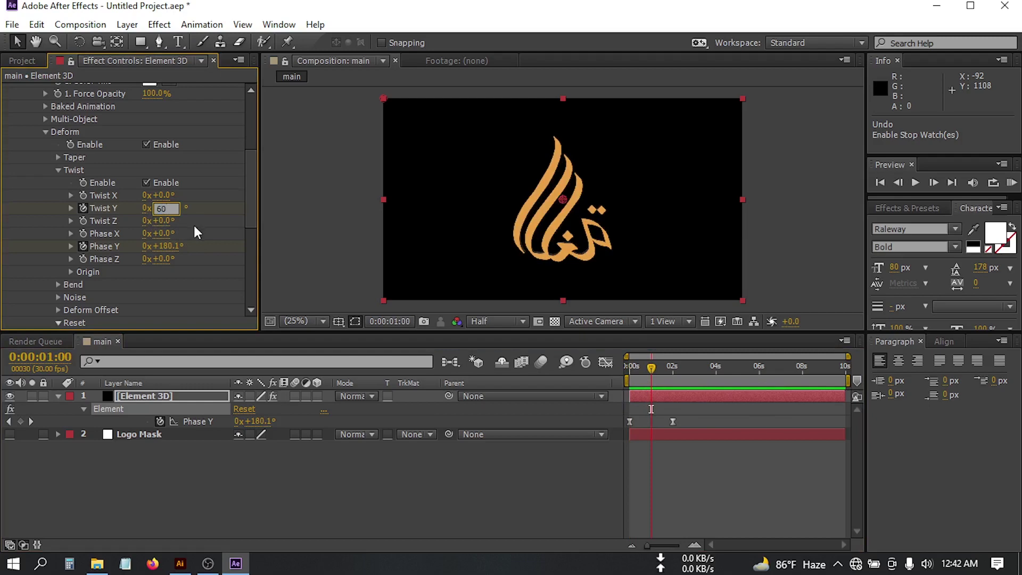
pyautogui.press('Return')
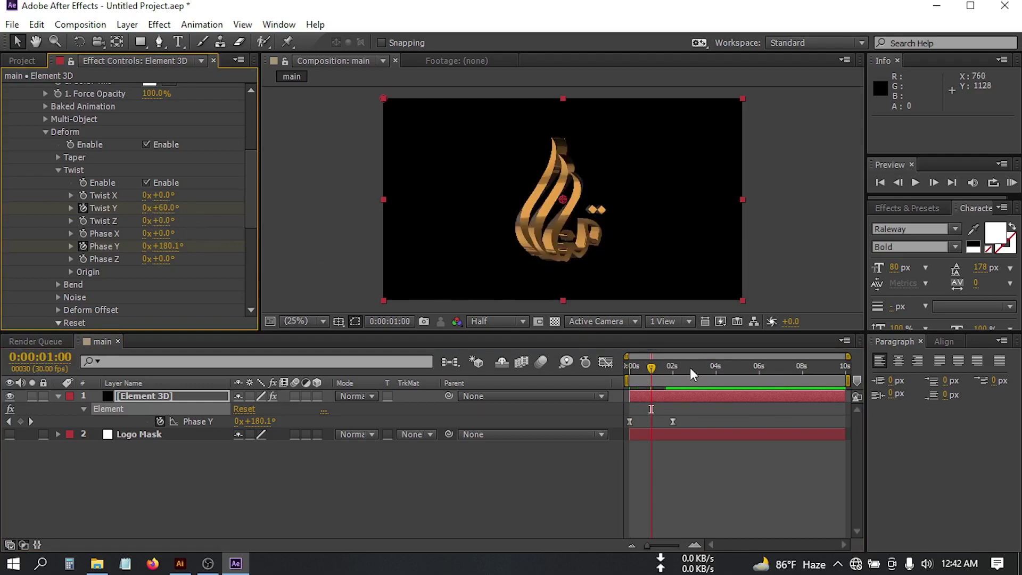
# Step: Set Twist Y back to 0 at two seconds and RAM-preview the twist
pyautogui.moveTo(649, 370); pyautogui.dragTo(671, 370)
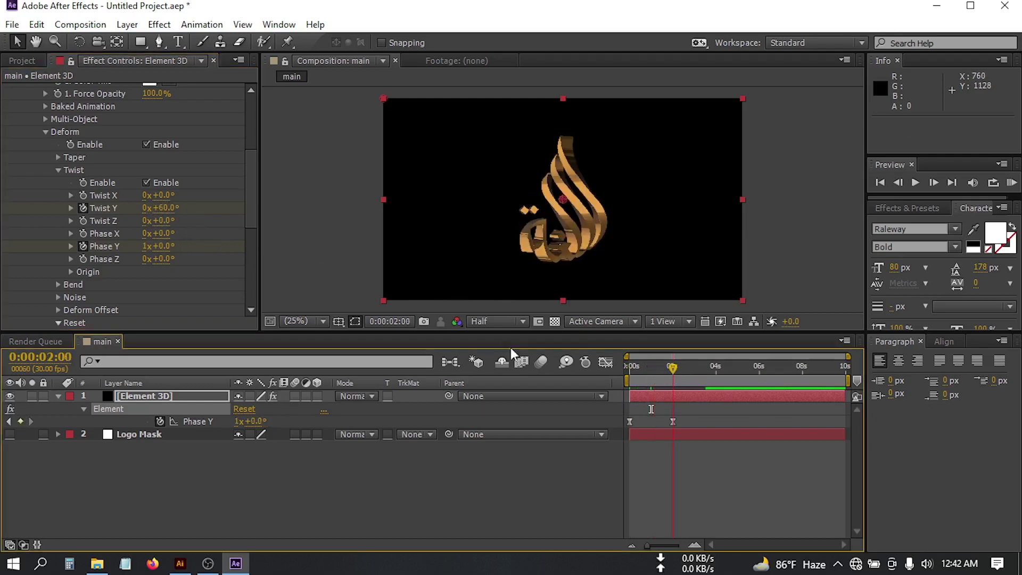
pyautogui.click(174, 213)
pyautogui.write('0')
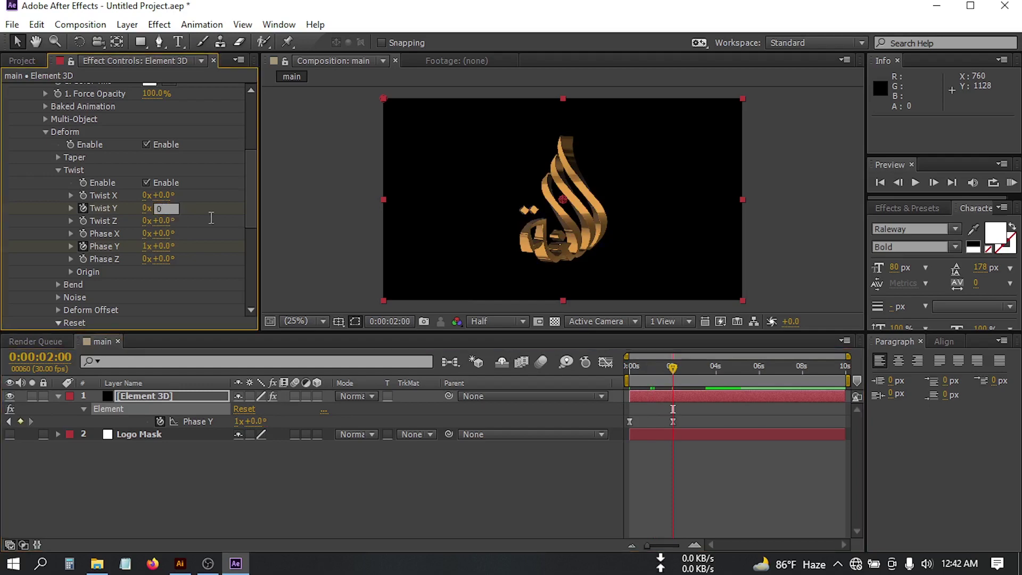
pyautogui.press('Return')
pyautogui.press('KP_0')
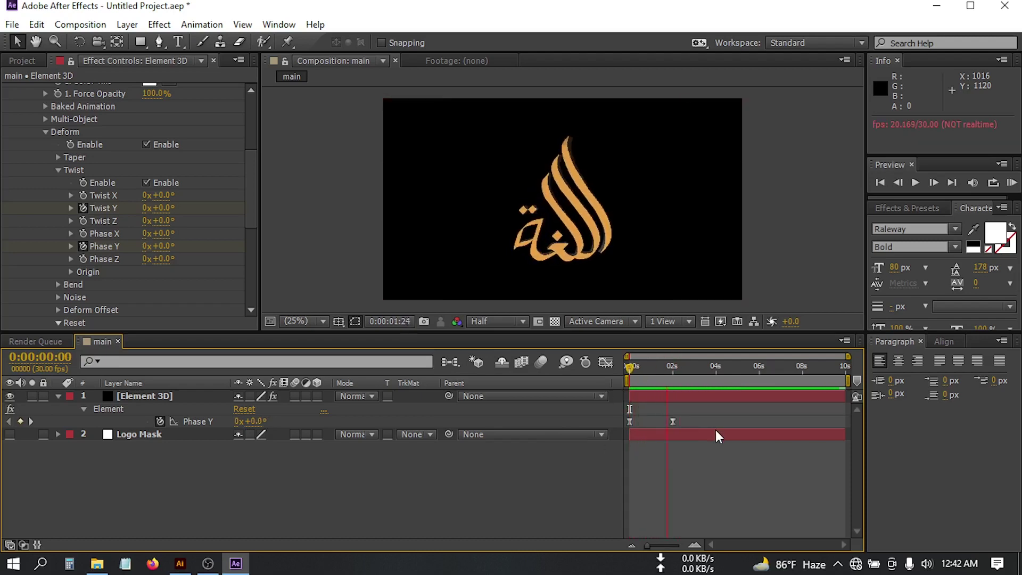
pyautogui.press('space')
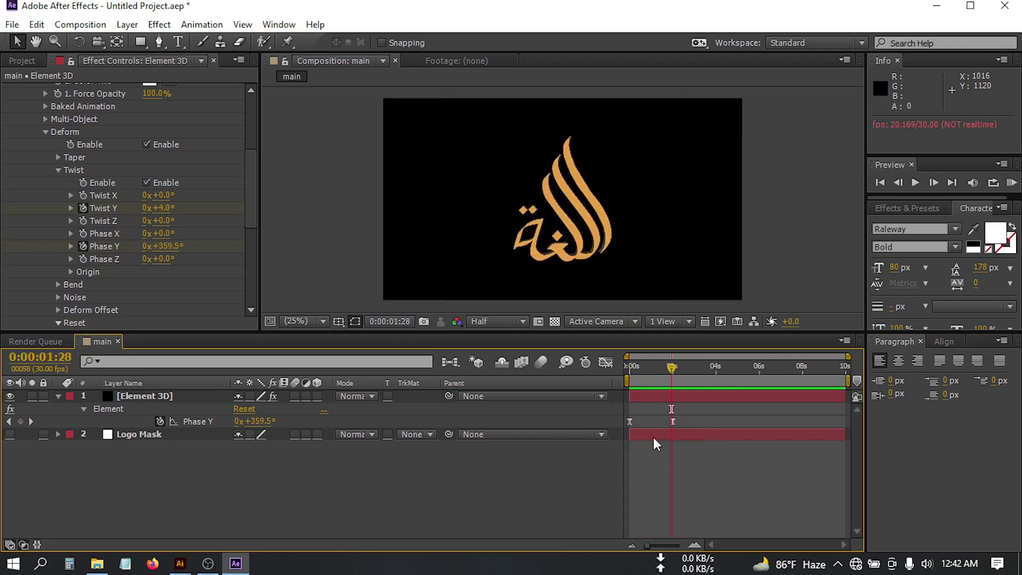
# Step: Reveal the Element 3D layer's keyframes and apply Easy Ease to the 2-second Twist Y keyframe
pyautogui.click(142, 397)
pyautogui.press('u')
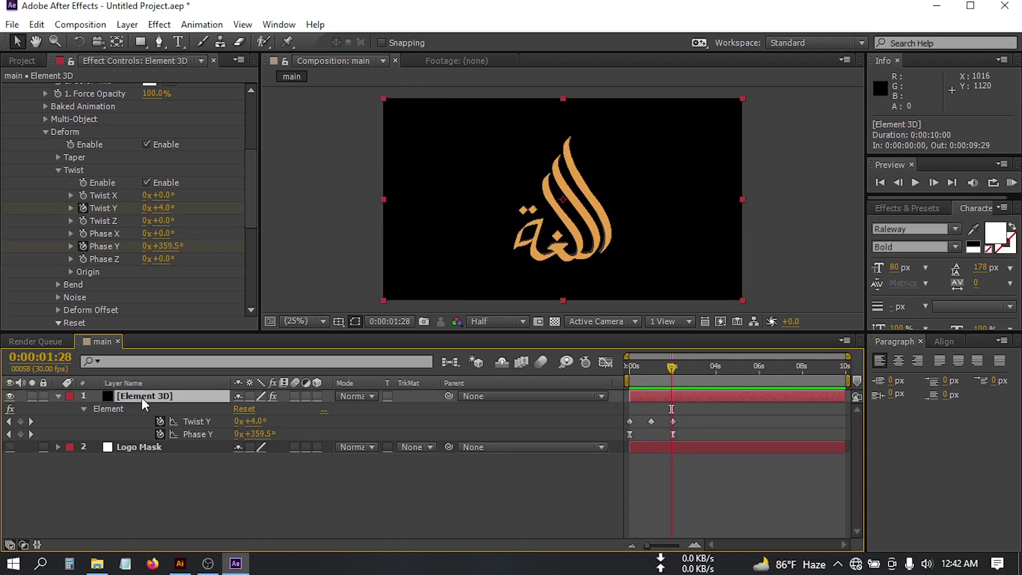
pyautogui.press('u')
pyautogui.press('u')
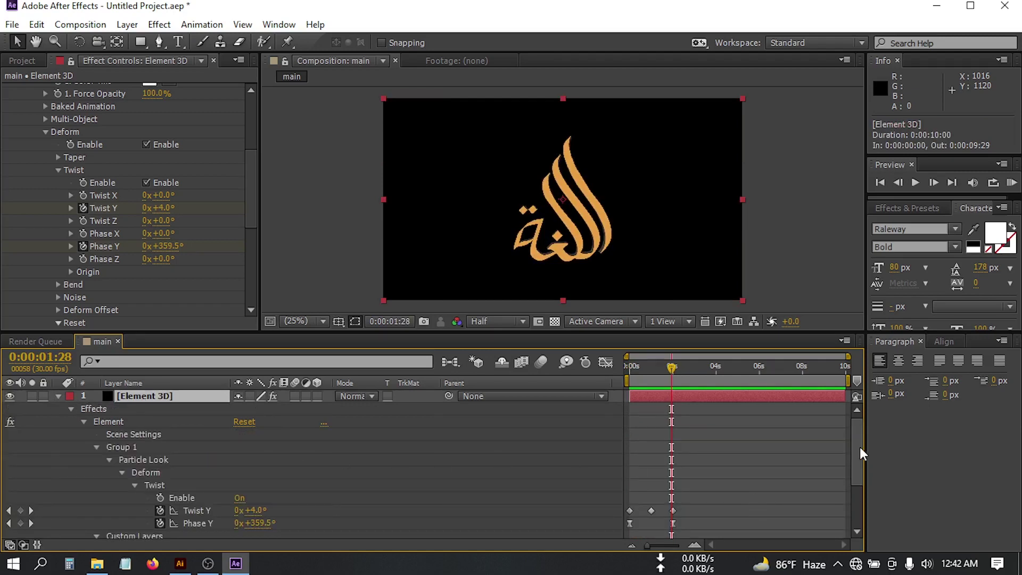
pyautogui.scroll(-5, 854, 463)
pyautogui.click(674, 456)
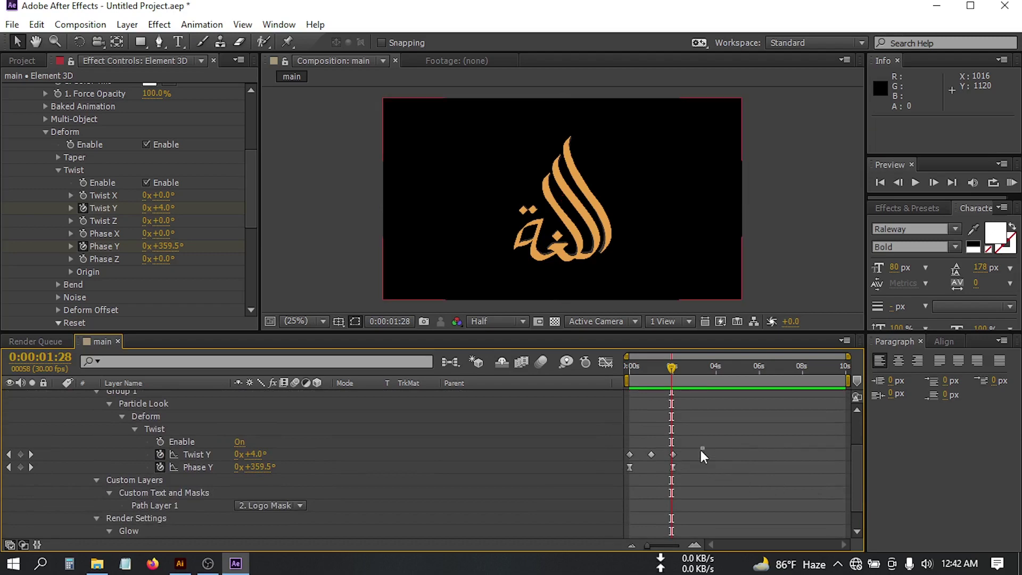
pyautogui.click(671, 454)
pyautogui.rightClick(672, 455)
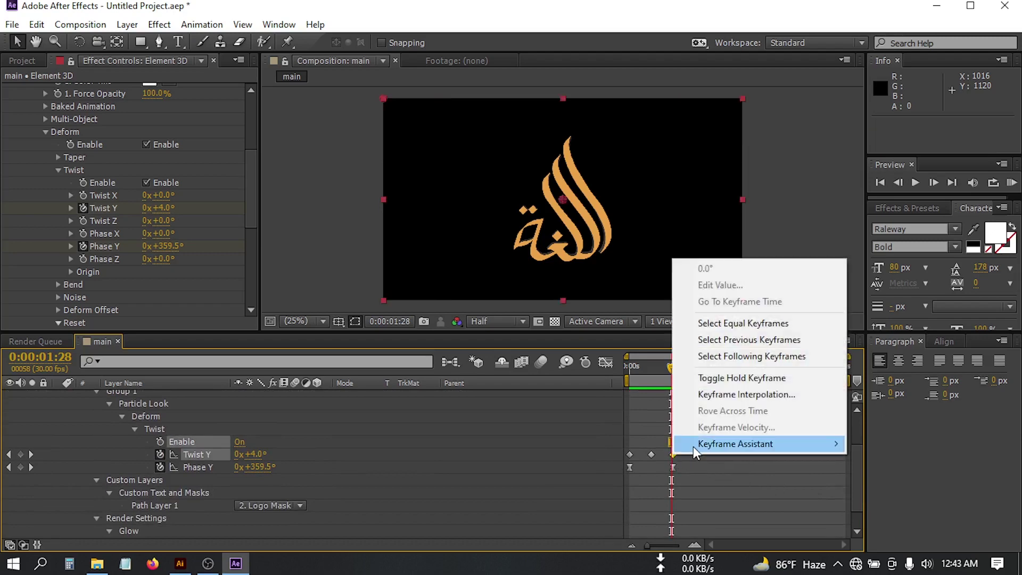
pyautogui.moveTo(693, 446)
pyautogui.click(494, 342)
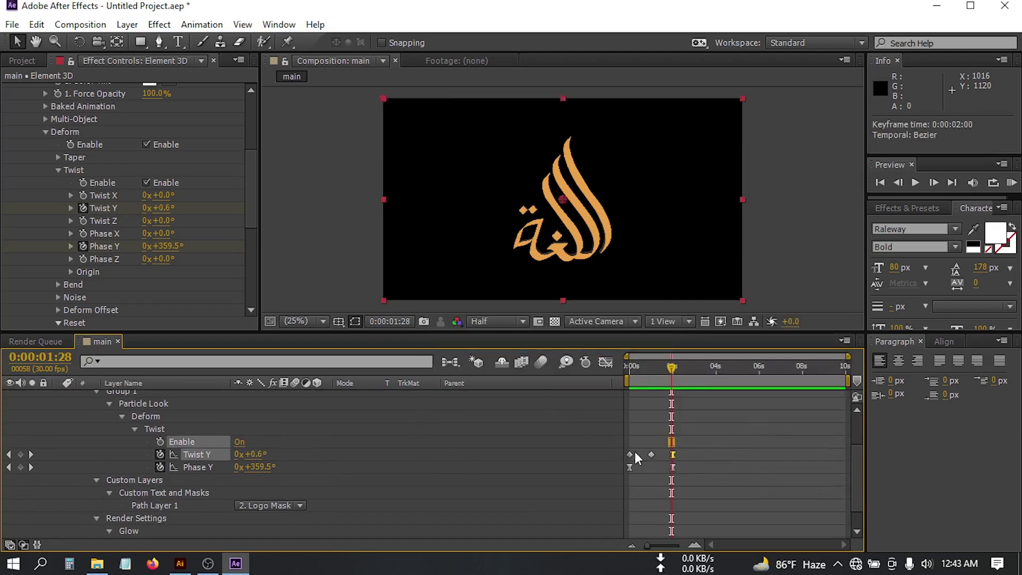
# Step: Apply Easy Ease to the 0-second Twist Y keyframe and collapse the layer
pyautogui.click(628, 454)
pyautogui.rightClick(629, 454)
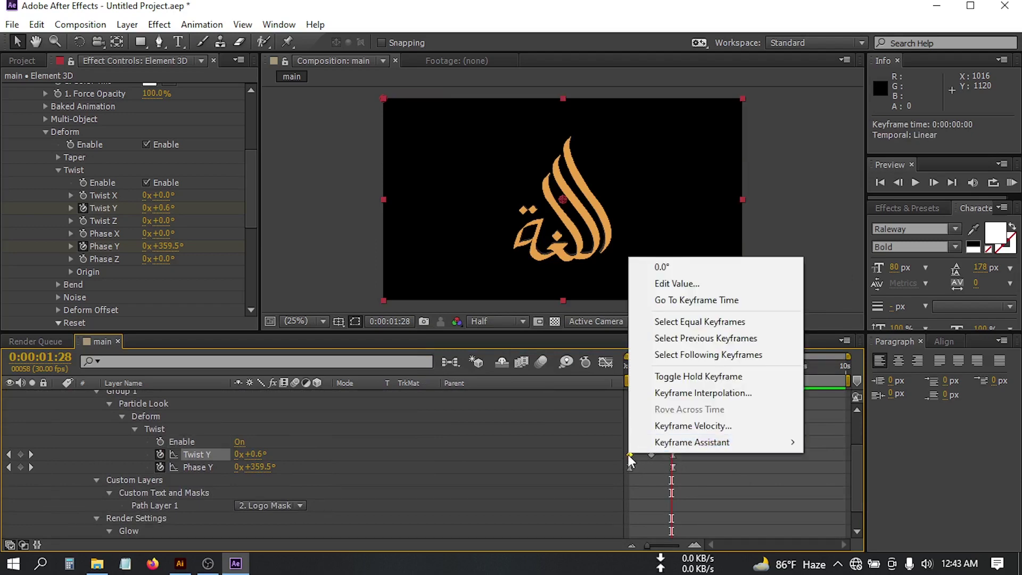
pyautogui.moveTo(672, 445)
pyautogui.click(437, 412)
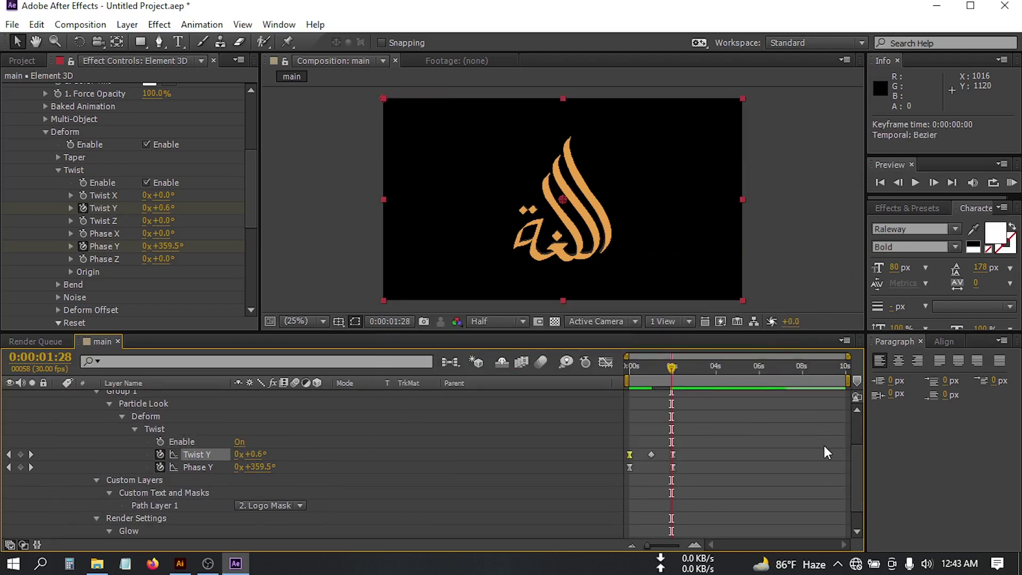
pyautogui.press('u')
pyautogui.click(678, 431)
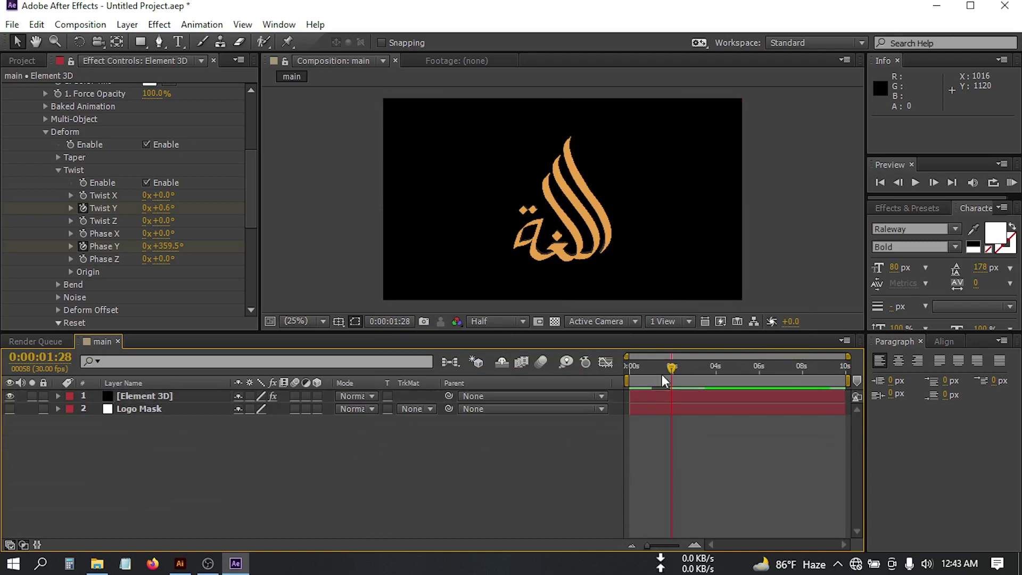
# Step: Preview the eased twisting spin from the start of the timeline
pyautogui.moveTo(662, 370); pyautogui.dragTo(633, 372)
pyautogui.press('space')
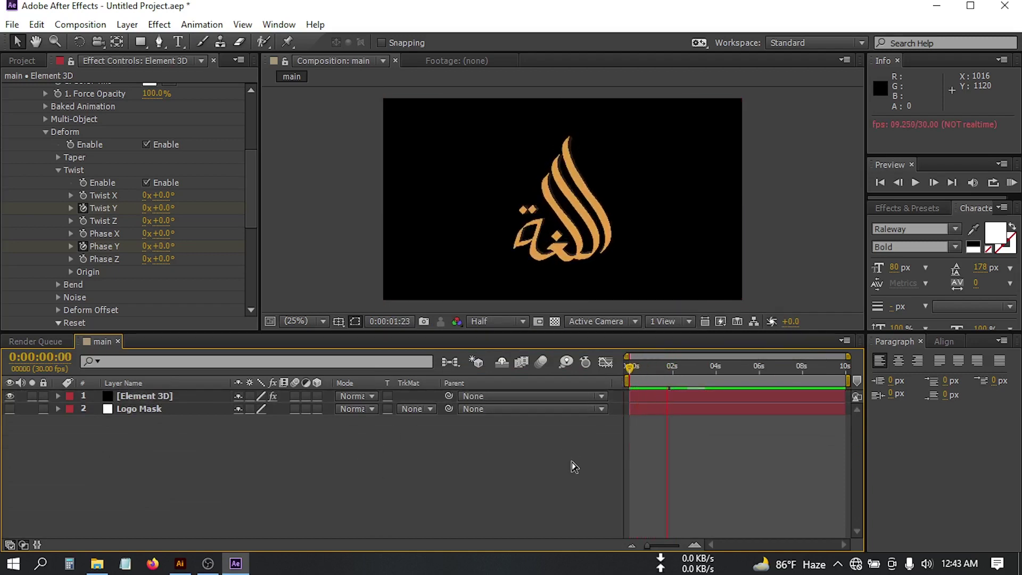
pyautogui.click(685, 374)
pyautogui.press('space')
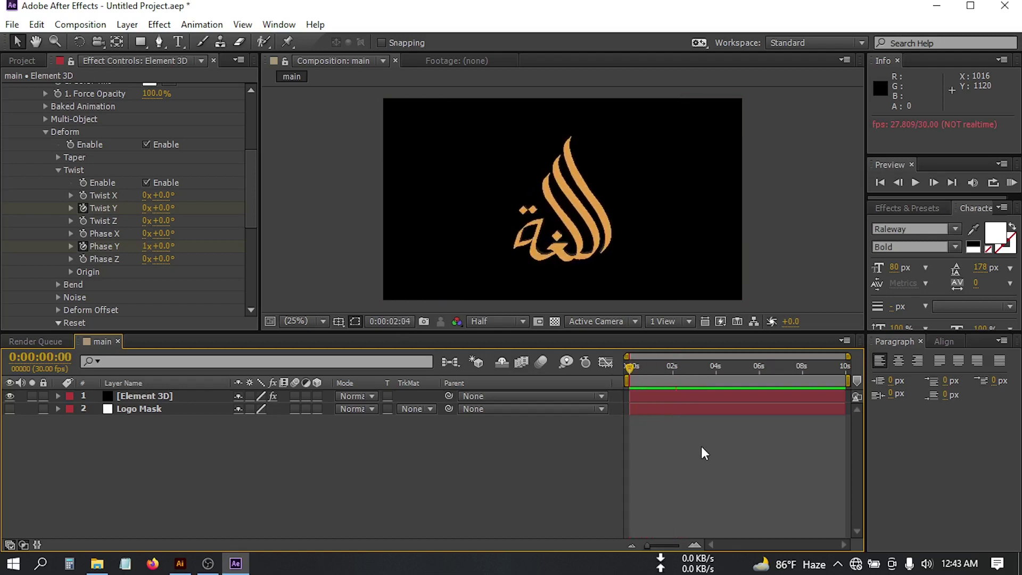
# Step: Show the Element 3D layer's keyframes with the playhead on the 2-second keys
pyautogui.click(128, 397)
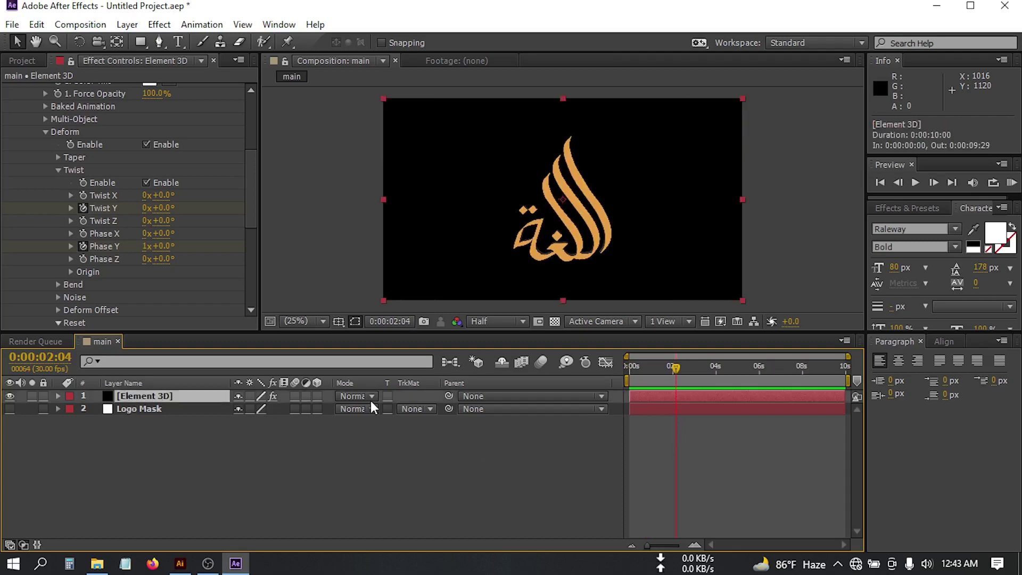
pyautogui.press('u')
pyautogui.moveTo(675, 369); pyautogui.dragTo(694, 375)
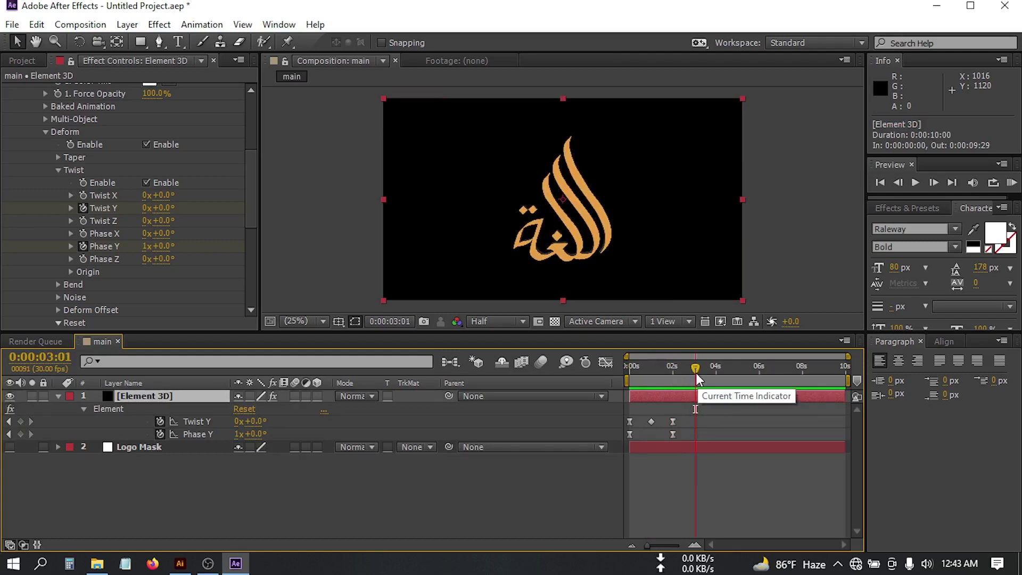
# Step: Copy the Twist Y and Phase Y keyframes and paste them at 0:00:03:00
pyautogui.moveTo(695, 375); pyautogui.dragTo(696, 378)
pyautogui.press('pageup')
pyautogui.press('pageup')
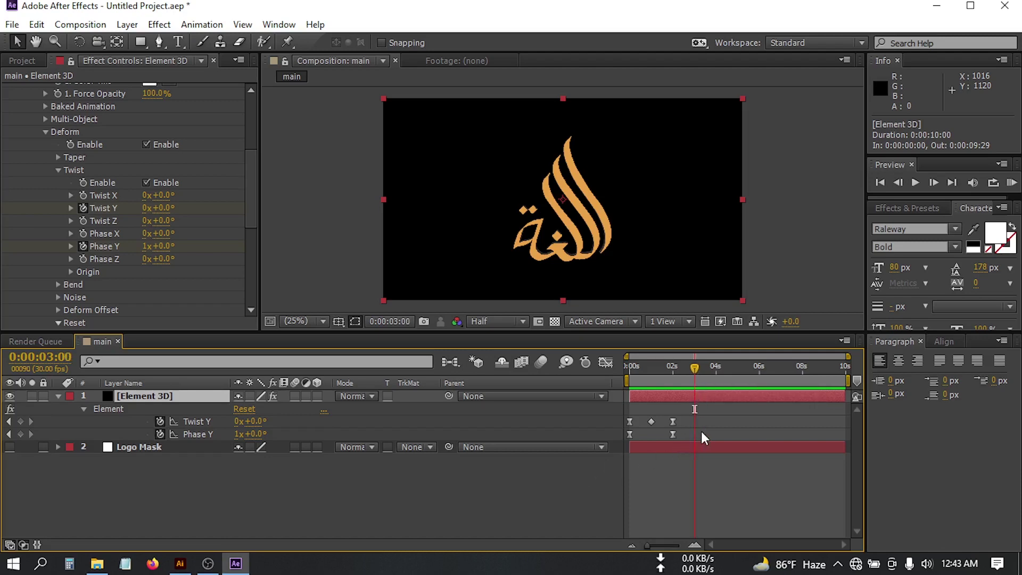
pyautogui.moveTo(694, 414); pyautogui.dragTo(619, 437)
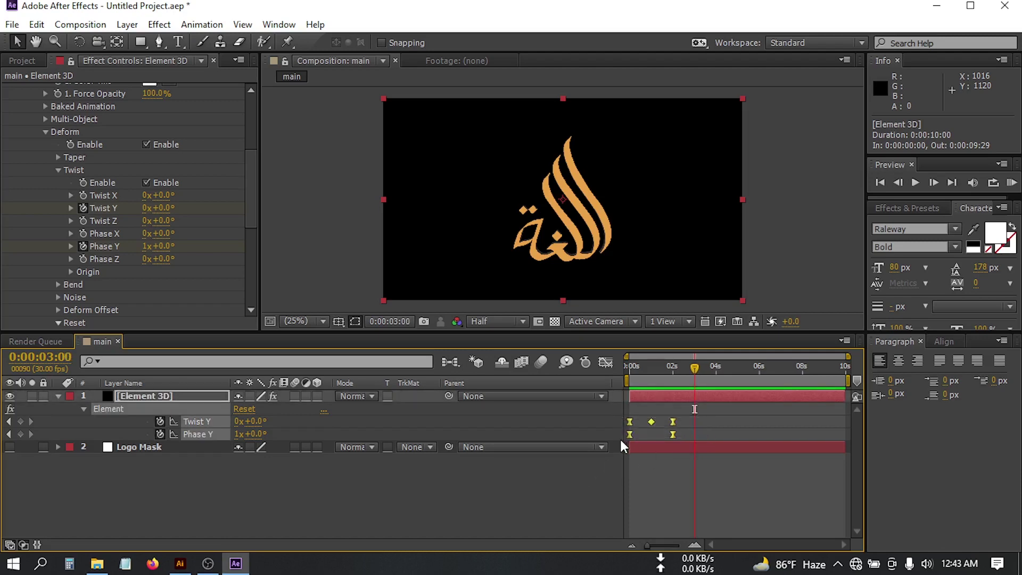
pyautogui.hotkey('ctrl', 'c')
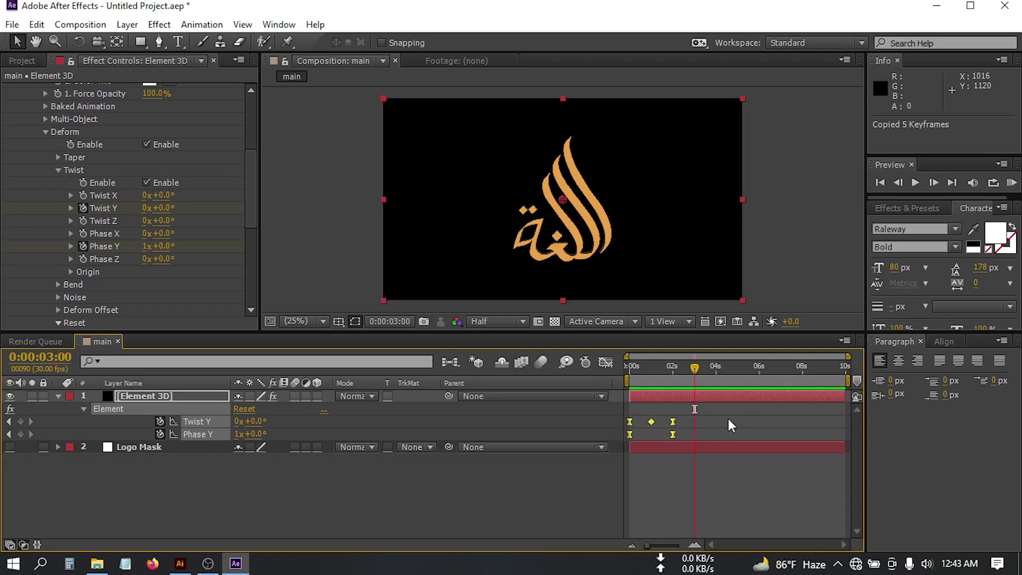
pyautogui.hotkey('ctrl', 'v')
pyautogui.click(714, 430)
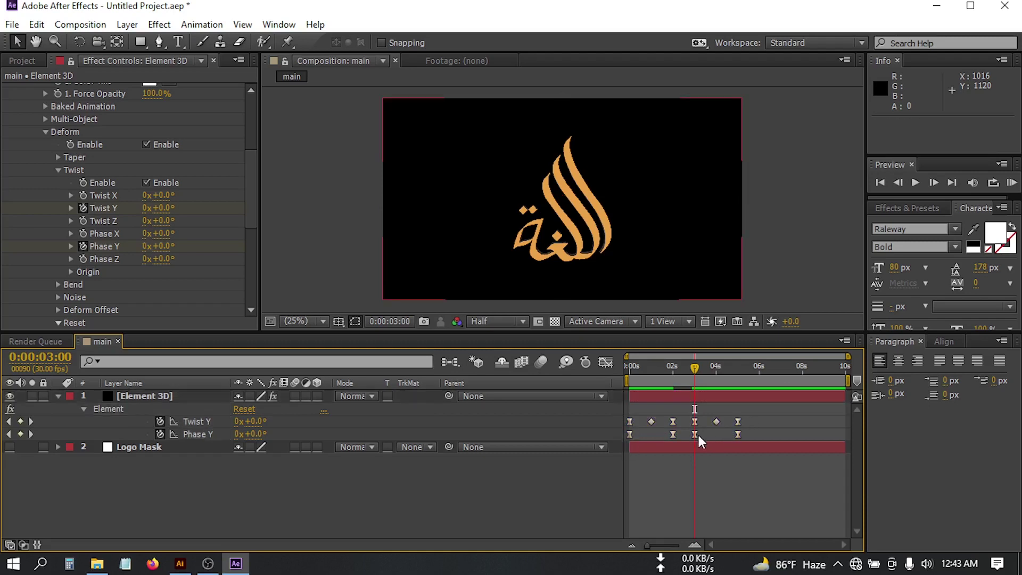
# Step: Retype the pasted Phase Y values: one turn at 3 seconds, two at 5 seconds
pyautogui.click(695, 435)
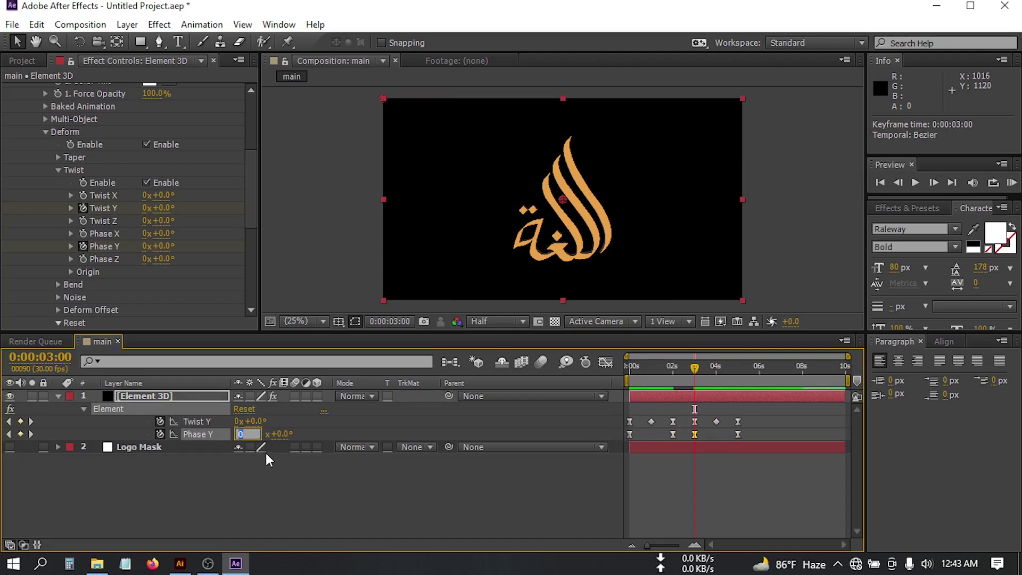
pyautogui.click(290, 484)
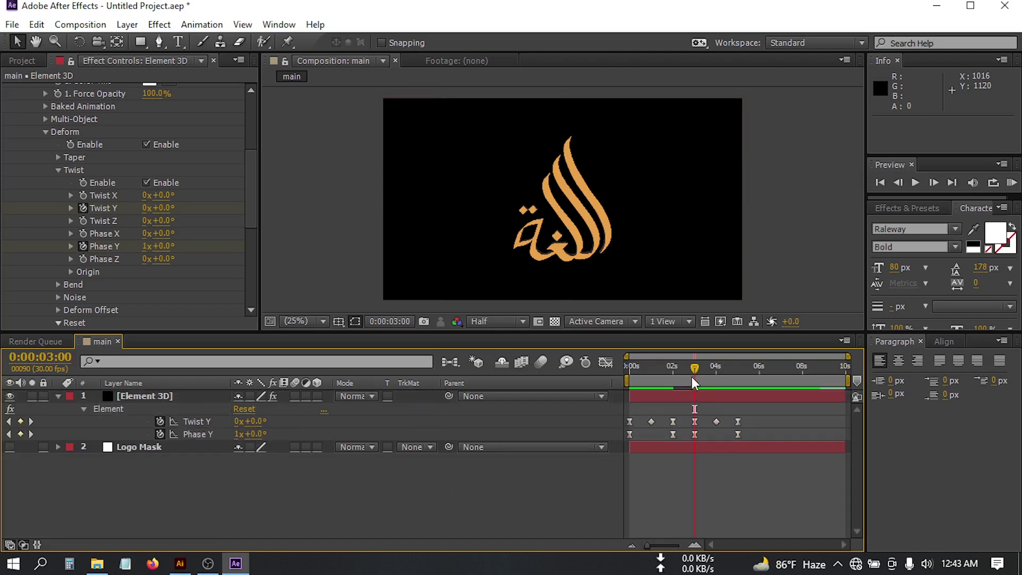
pyautogui.moveTo(694, 371); pyautogui.dragTo(735, 375)
pyautogui.click(738, 434)
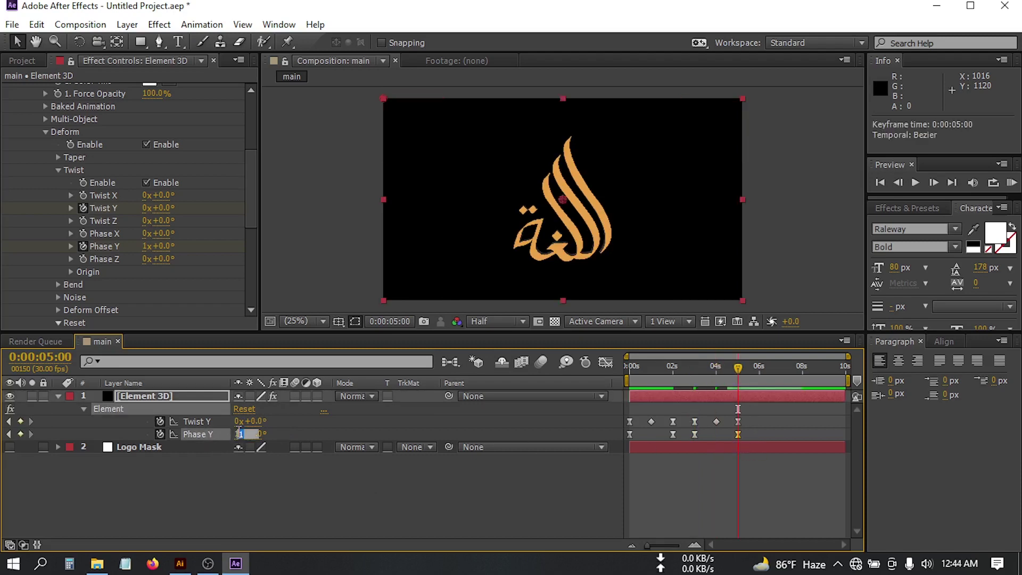
pyautogui.click(529, 496)
pyautogui.press('space')
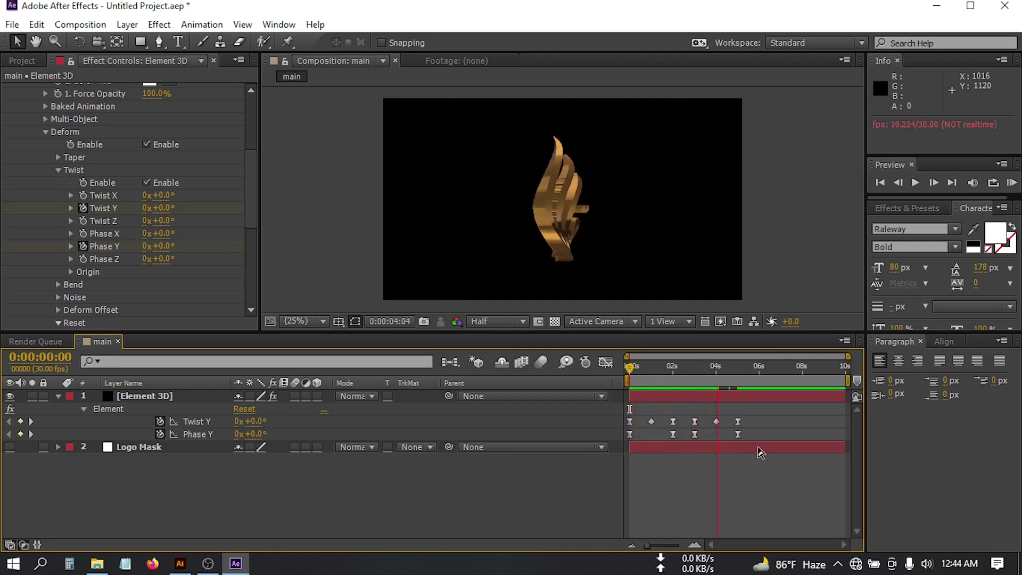
# Step: Preview the repeated spin, then select the Element 3D layer and open FX Console search
pyautogui.press('space')
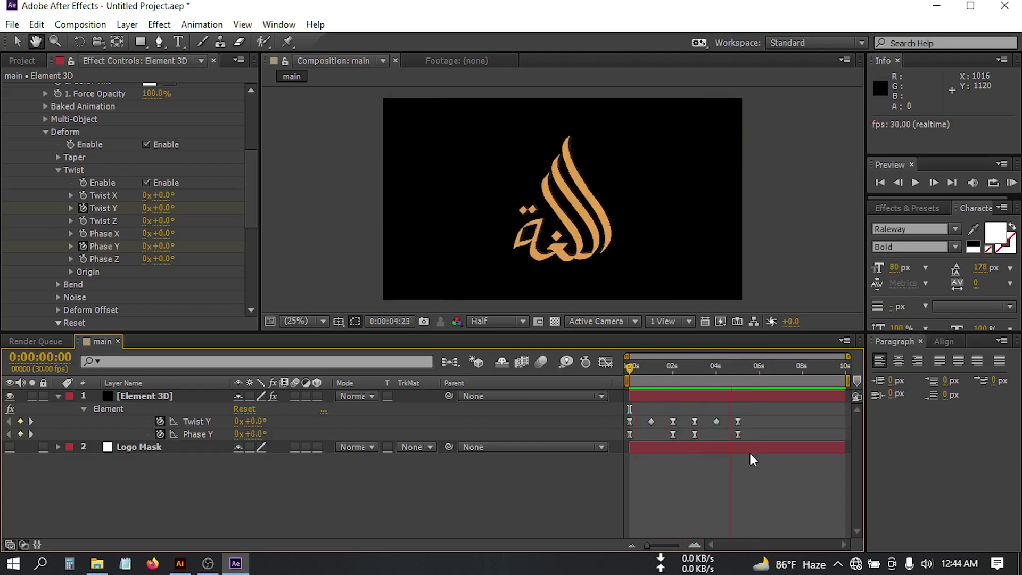
pyautogui.press('space')
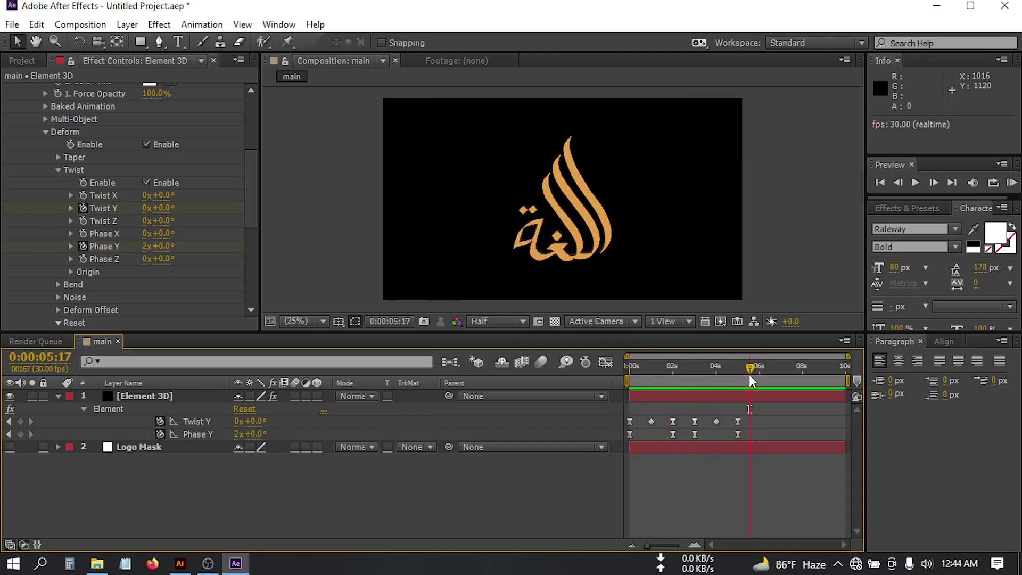
pyautogui.moveTo(749, 374); pyautogui.dragTo(746, 375)
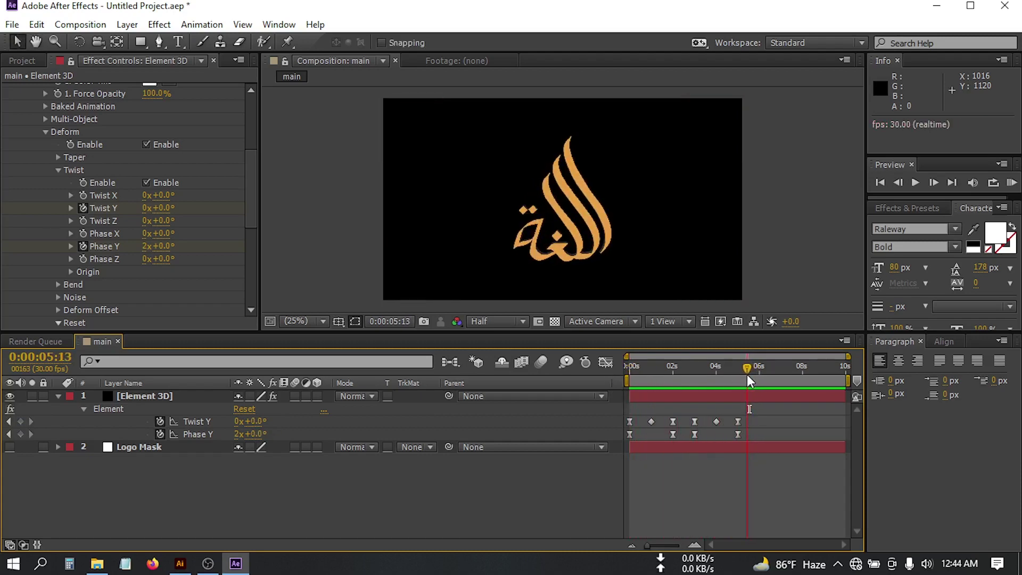
pyautogui.click(142, 395)
pyautogui.hotkey('ctrl', 'space')
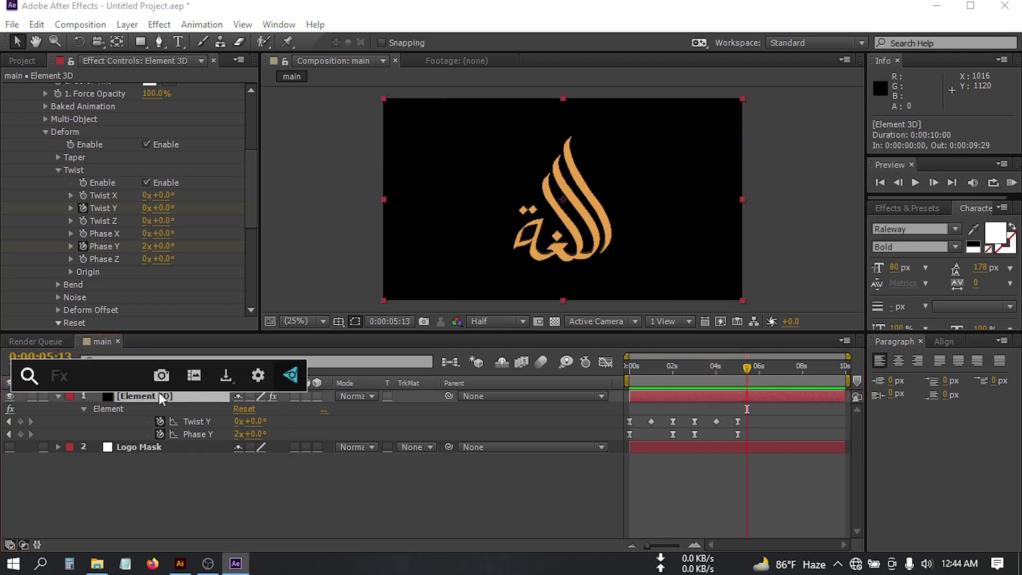
# Step: Search 'cc li' and apply CC Light Sweep to the Element 3D logo layer
pyautogui.write('cc li')
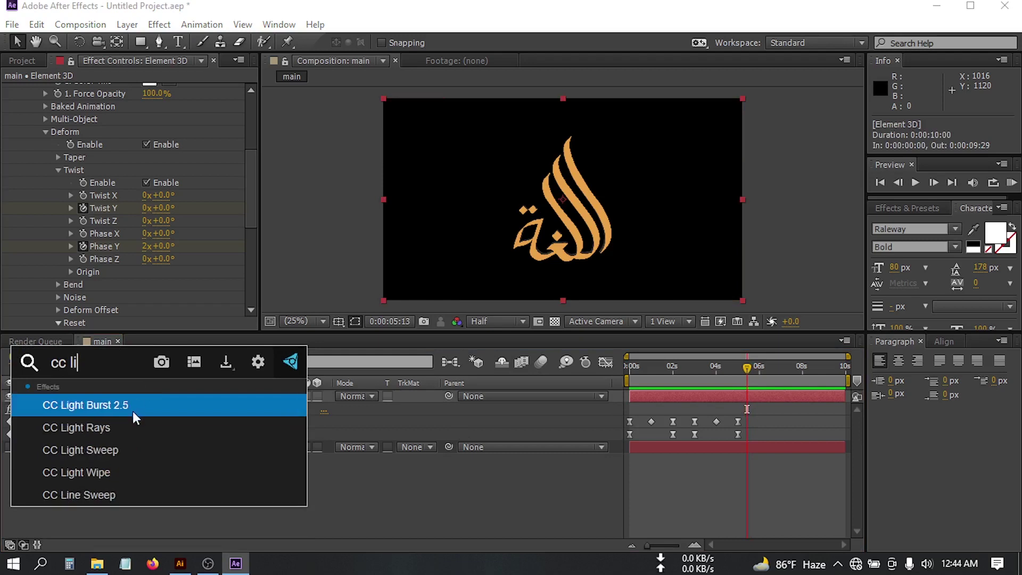
pyautogui.click(128, 450)
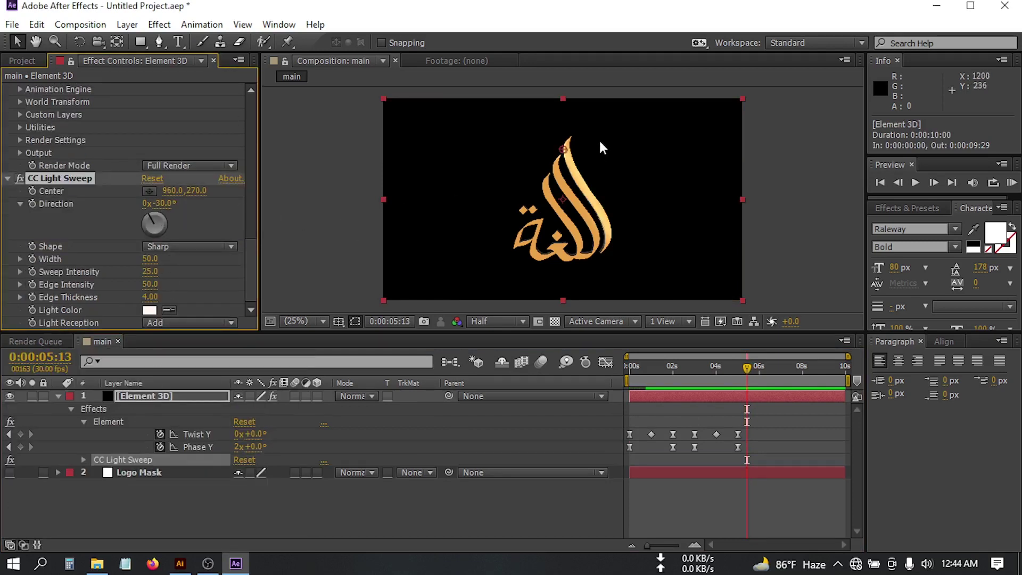
pyautogui.moveTo(557, 148); pyautogui.dragTo(496, 160)
pyautogui.hotkey('ctrl', 'z')
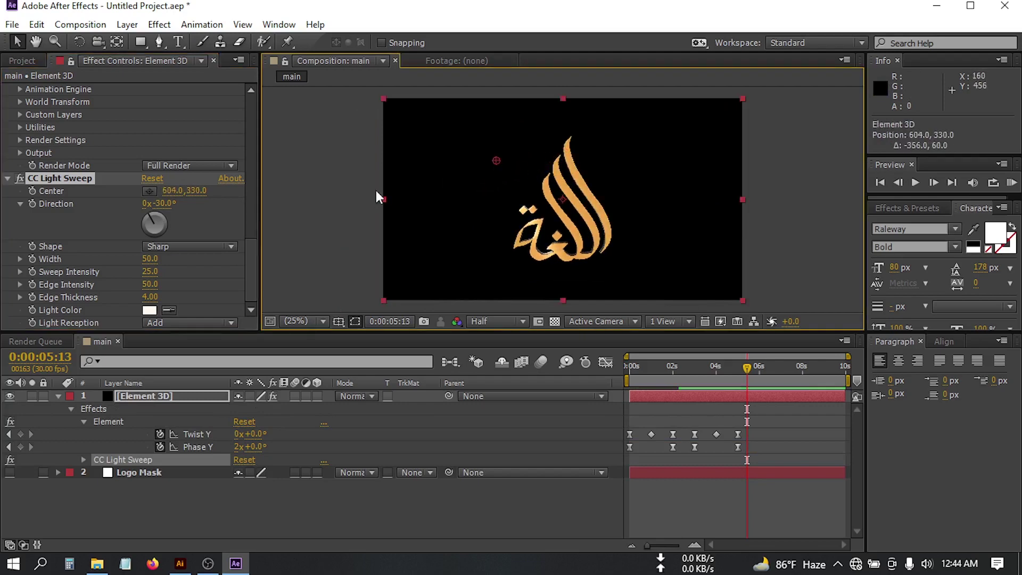
# Step: Set the sweep light colour to pale gold FFD88A and keyframe its centre at 284,414
pyautogui.click(149, 311)
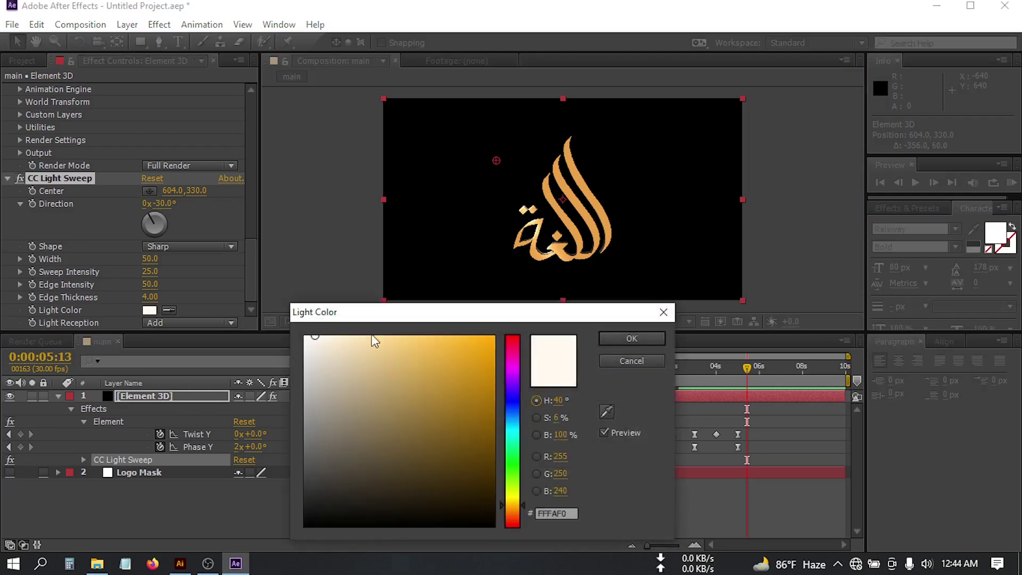
pyautogui.moveTo(372, 338); pyautogui.dragTo(390, 328)
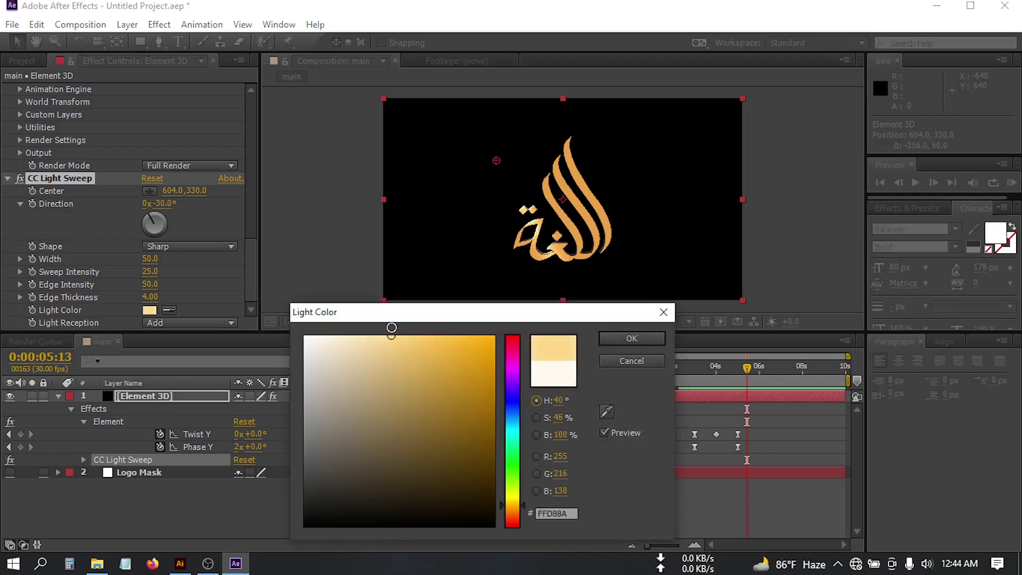
pyautogui.click(631, 338)
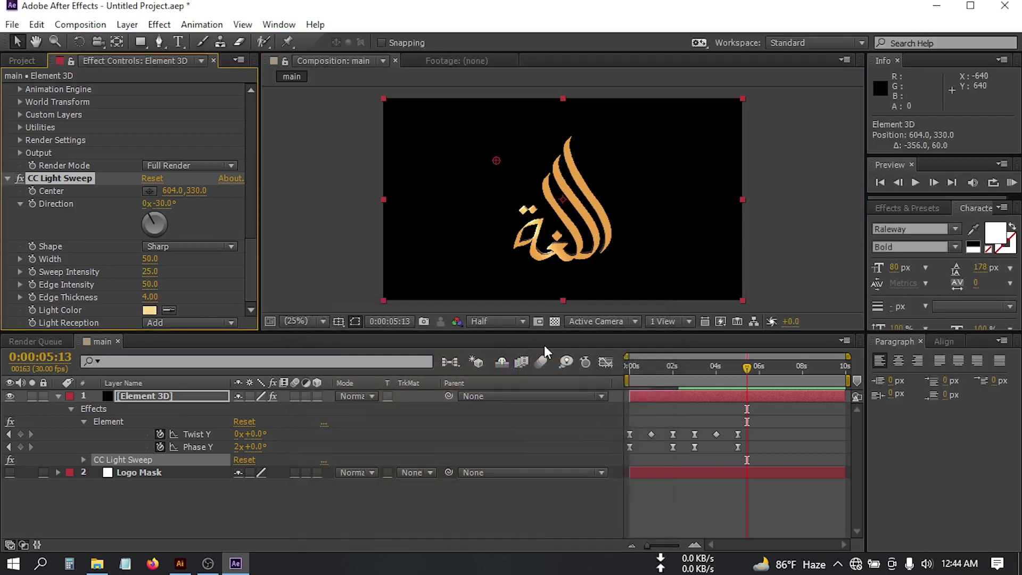
pyautogui.moveTo(498, 162); pyautogui.dragTo(436, 176)
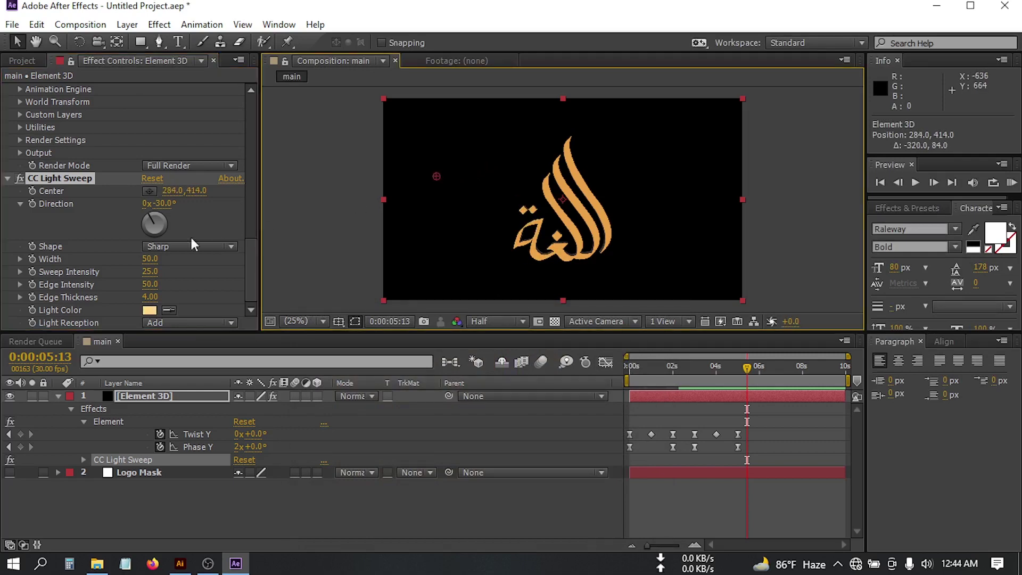
pyautogui.click(30, 191)
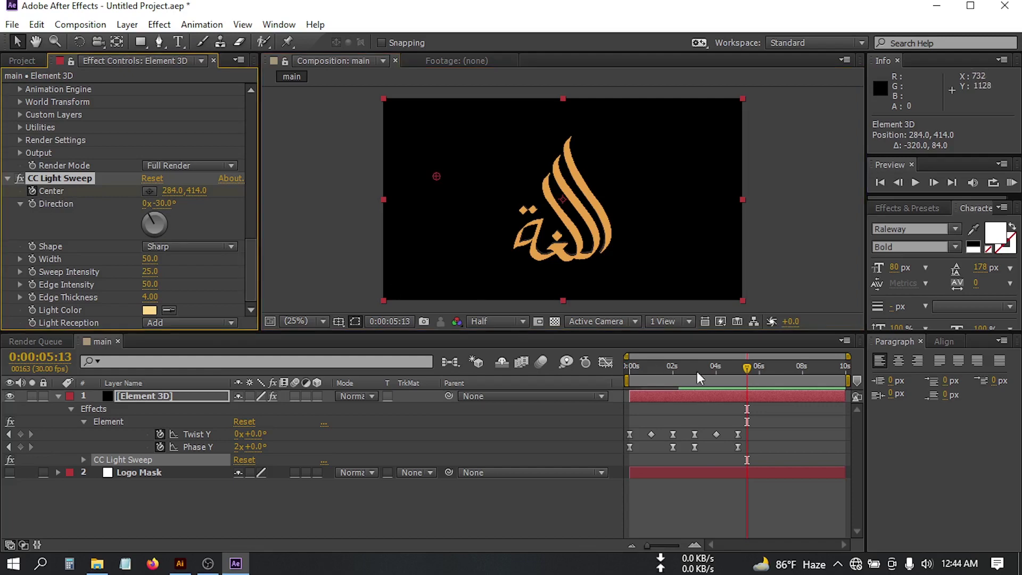
# Step: Keyframe the CC Light Sweep centre to 944,-110 at 0:00:06:12 and end the work area near 8 seconds
pyautogui.moveTo(745, 367); pyautogui.dragTo(763, 366)
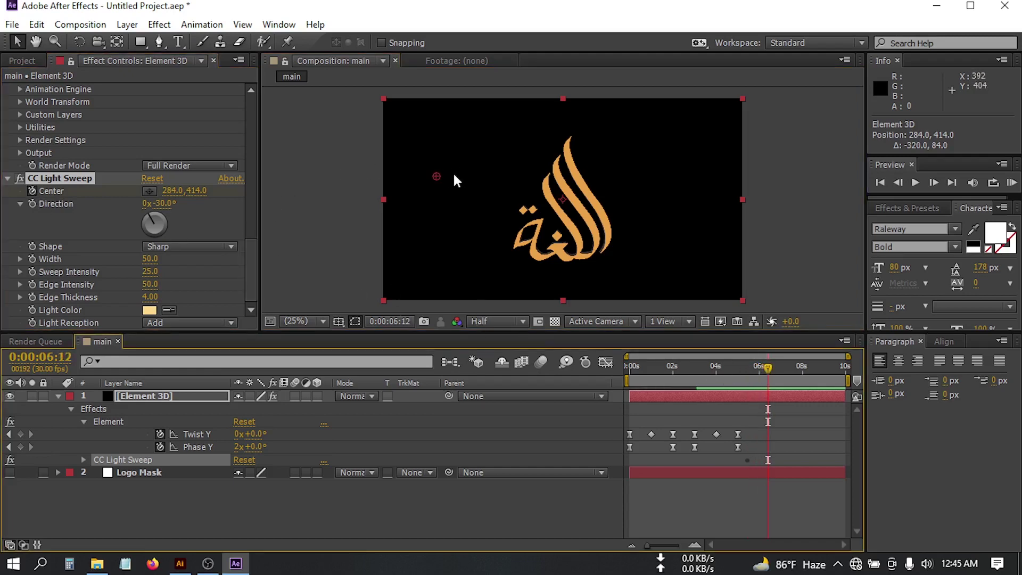
pyautogui.moveTo(433, 174); pyautogui.dragTo(554, 73)
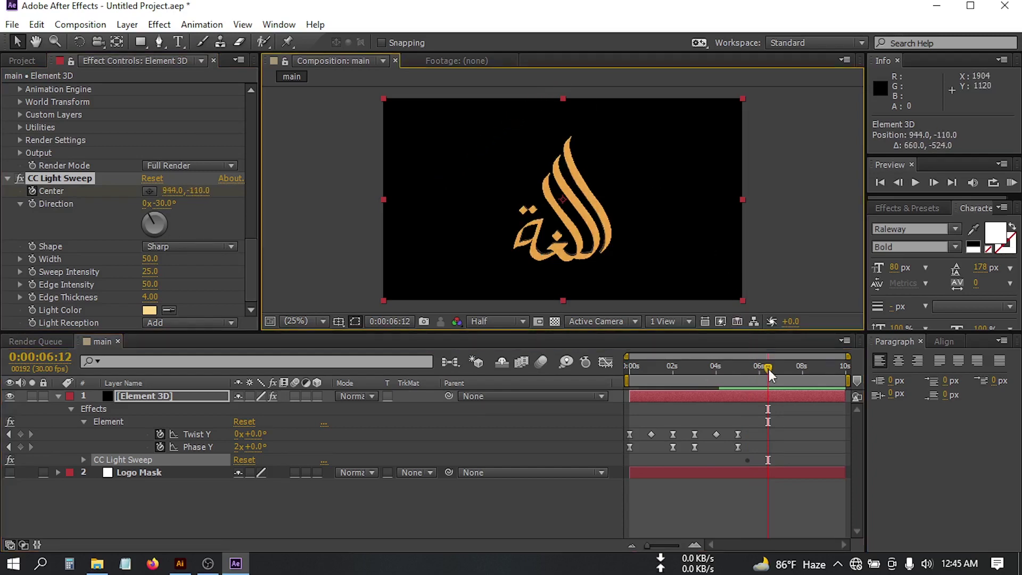
pyautogui.moveTo(767, 367); pyautogui.dragTo(614, 382)
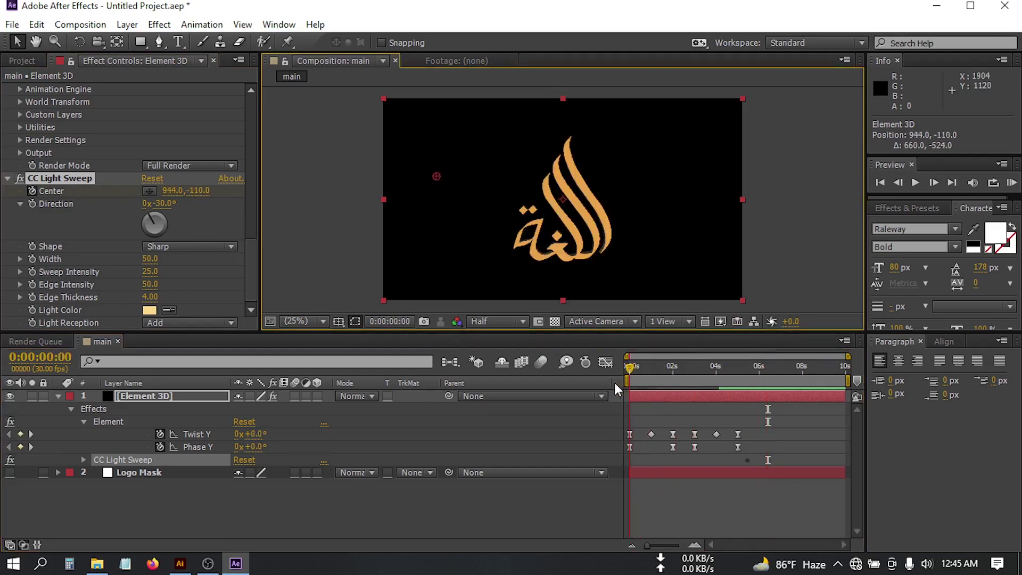
pyautogui.moveTo(848, 380); pyautogui.dragTo(805, 380)
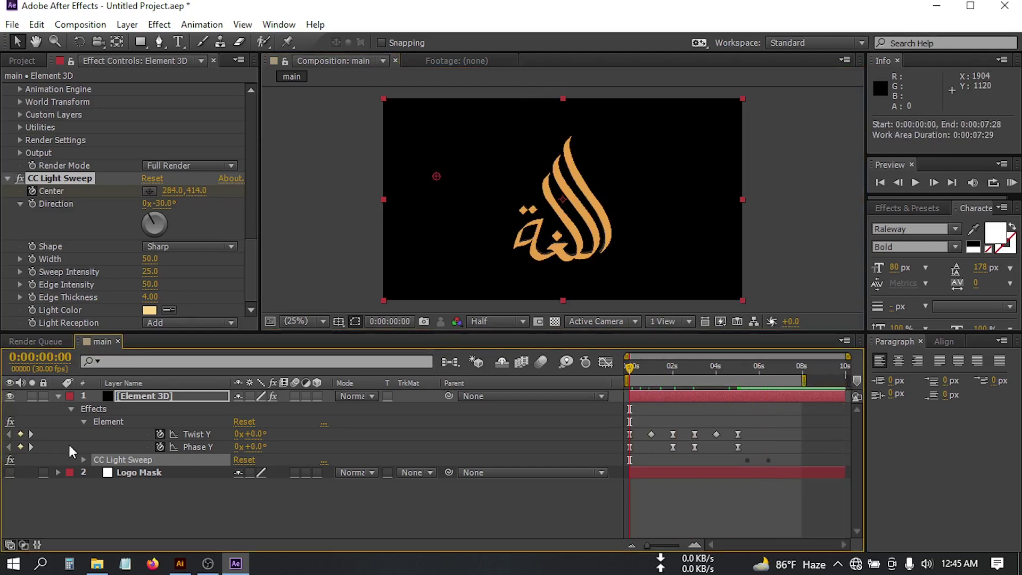
pyautogui.click(57, 395)
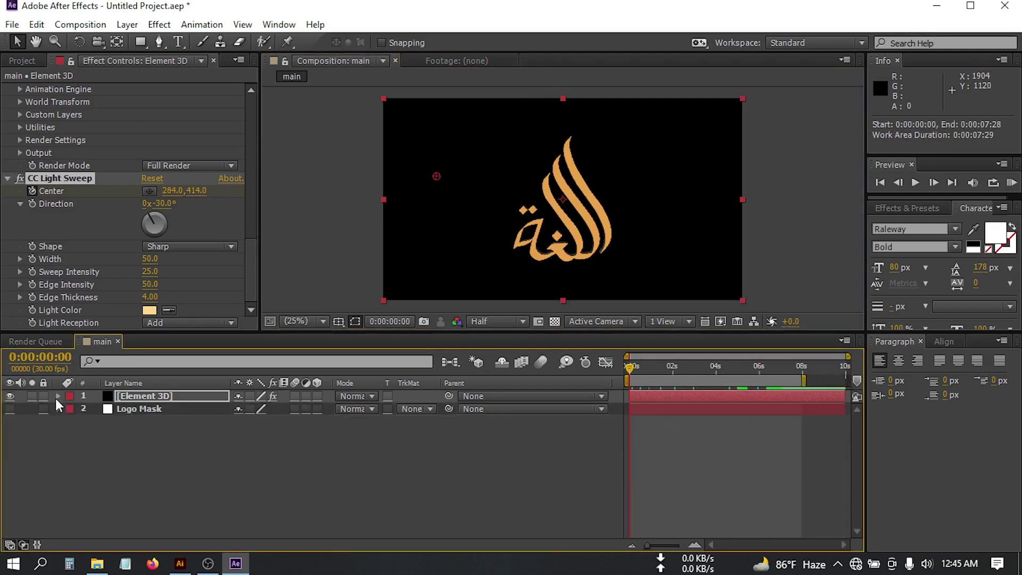
pyautogui.click(122, 454)
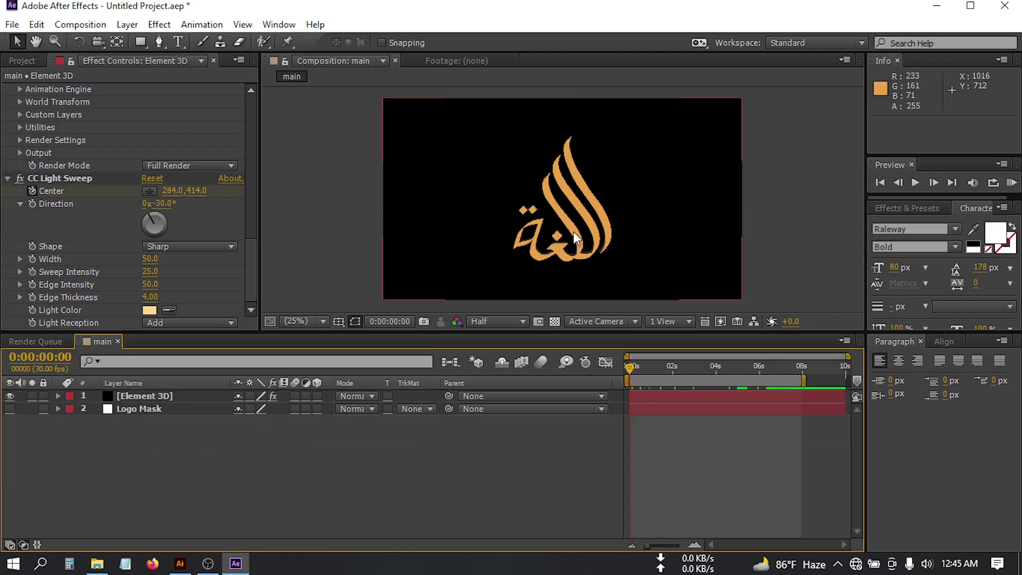
pyautogui.click(556, 319)
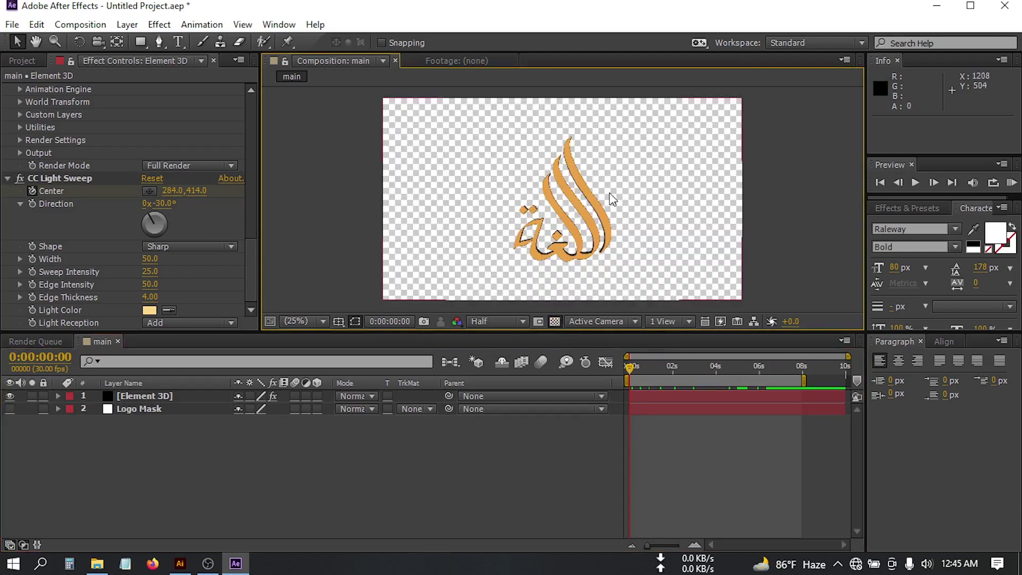
pyautogui.click(557, 320)
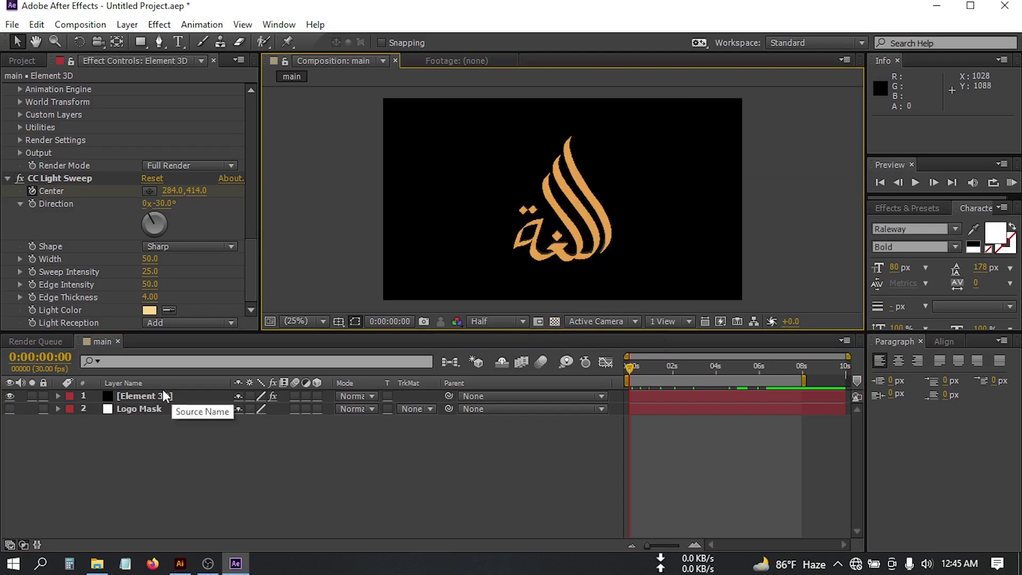
# Step: Create a new solid named 'background' and move it beneath the logo layers
pyautogui.rightClick(159, 444)
pyautogui.moveTo(239, 288)
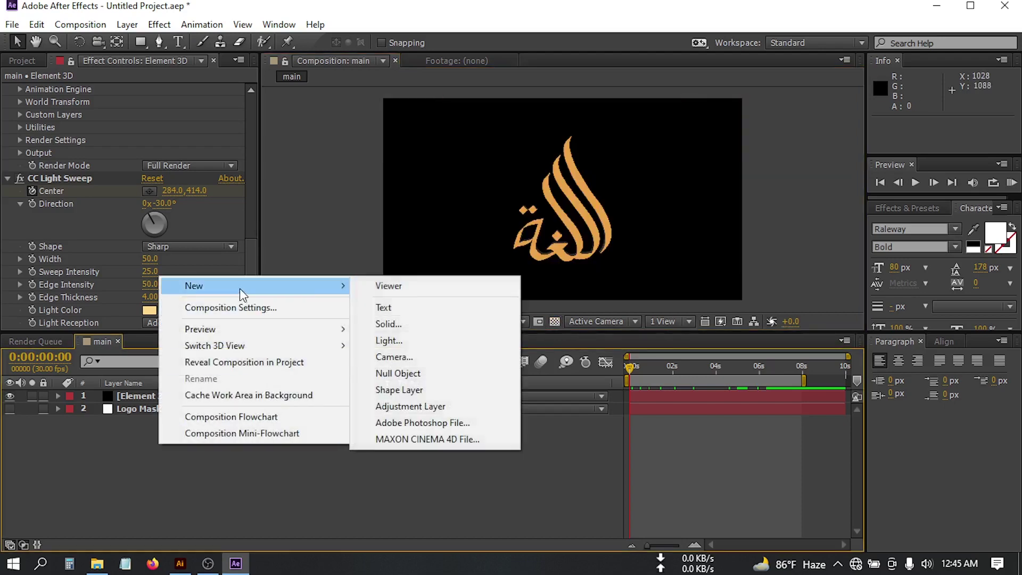
pyautogui.click(400, 324)
pyautogui.write('background')
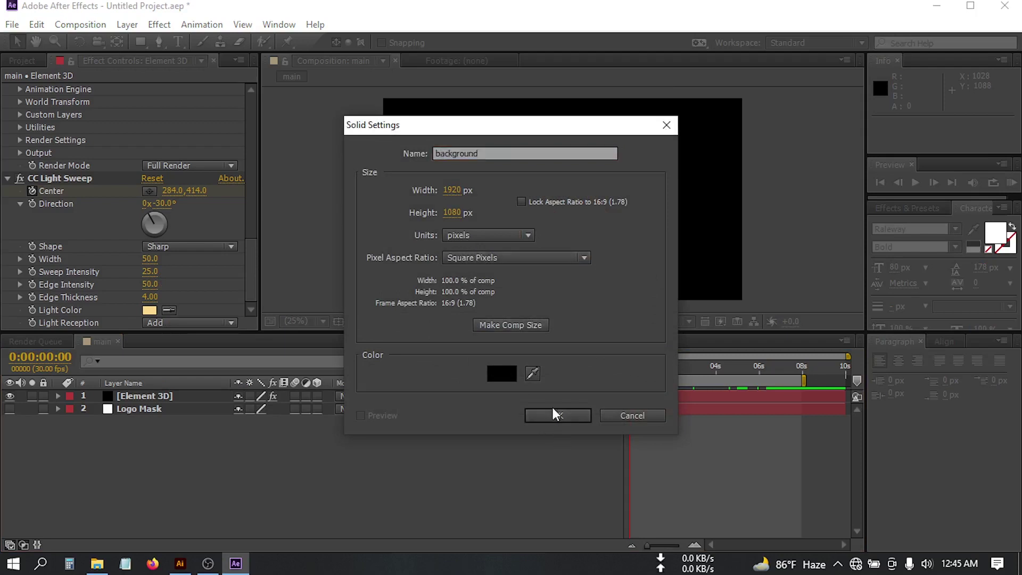
pyautogui.click(552, 414)
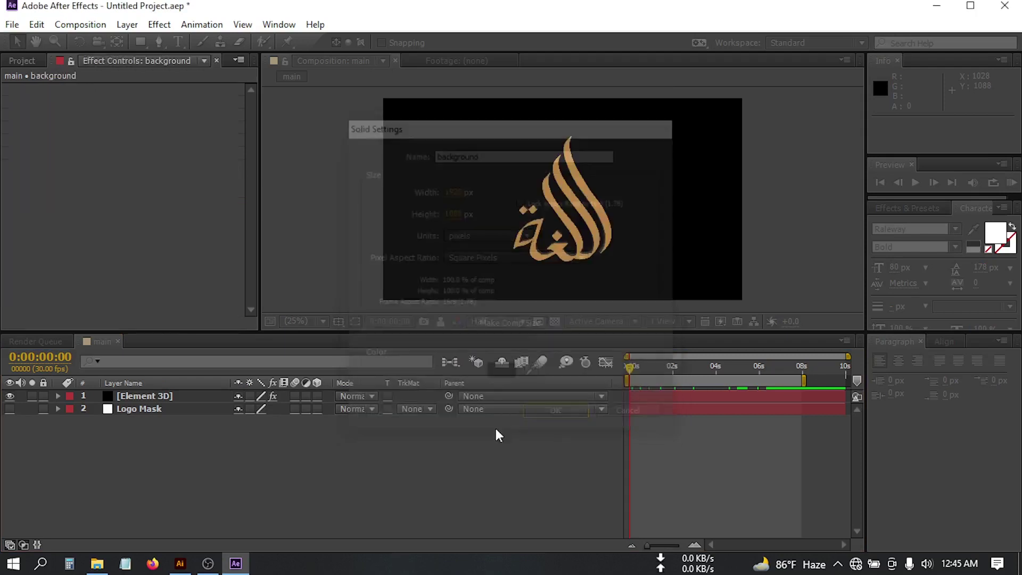
pyautogui.moveTo(155, 409); pyautogui.dragTo(153, 443)
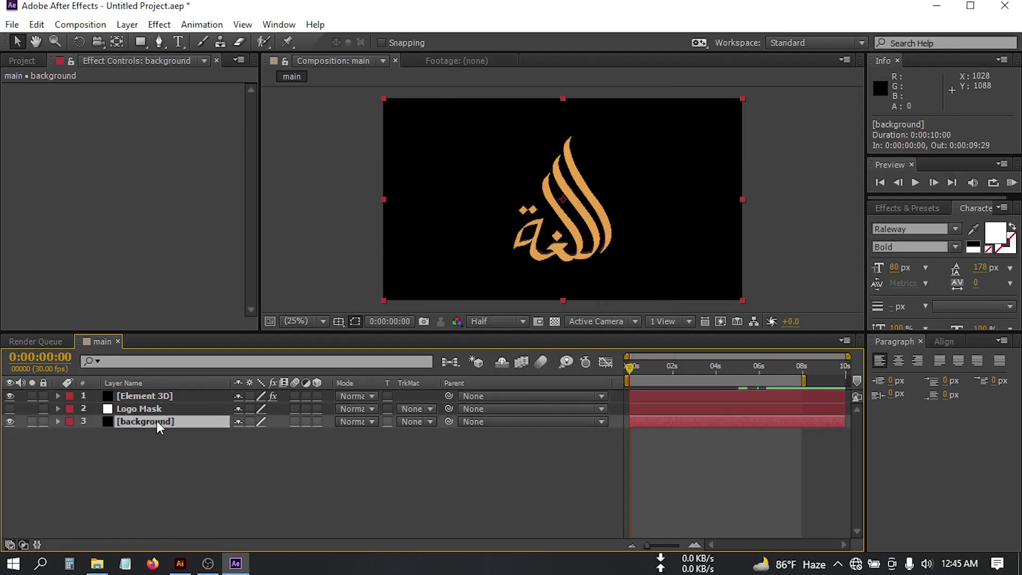
# Step: Apply a Fill effect to the background solid with dark grey colour 0E0E0E
pyautogui.hotkey('ctrl', 'space')
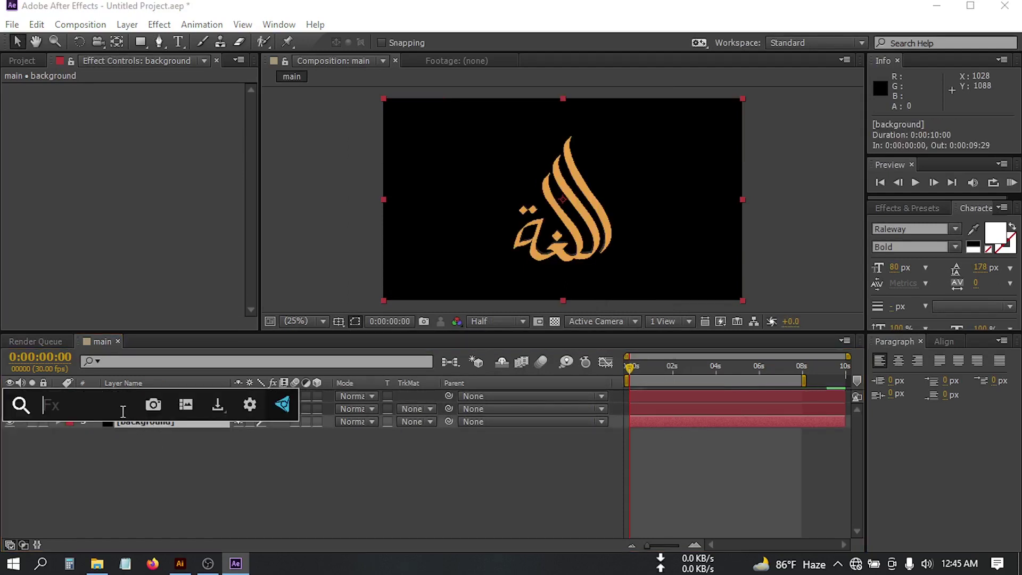
pyautogui.write('fi')
pyautogui.click(60, 405)
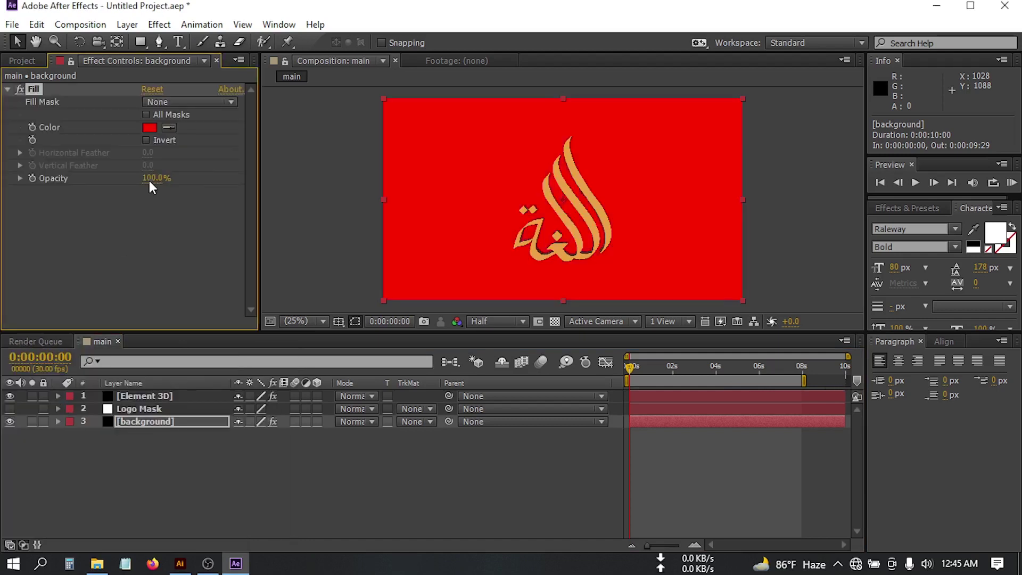
pyautogui.click(148, 128)
pyautogui.moveTo(326, 463); pyautogui.dragTo(256, 514)
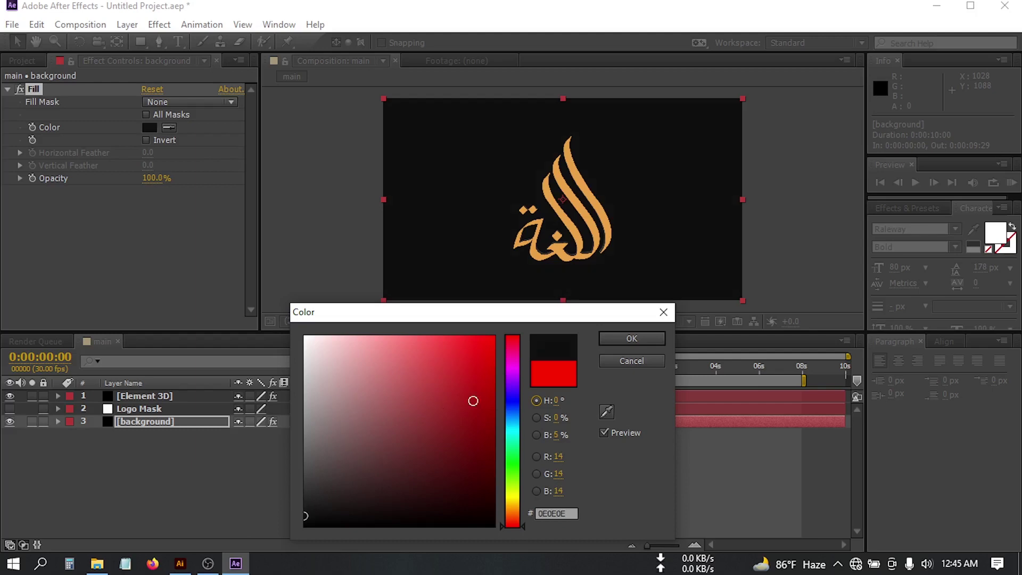
pyautogui.click(631, 338)
pyautogui.click(584, 438)
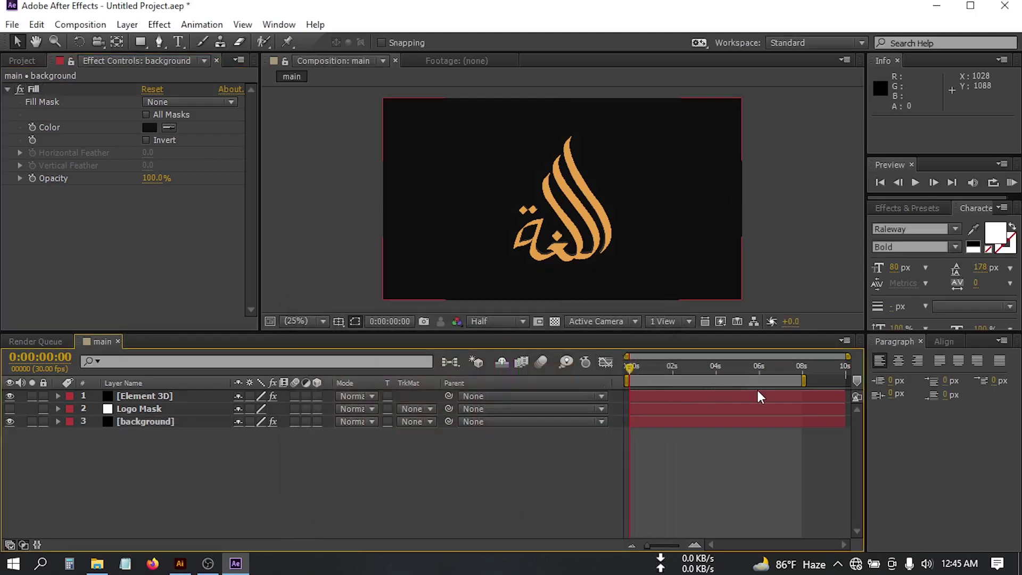
pyautogui.press('space')
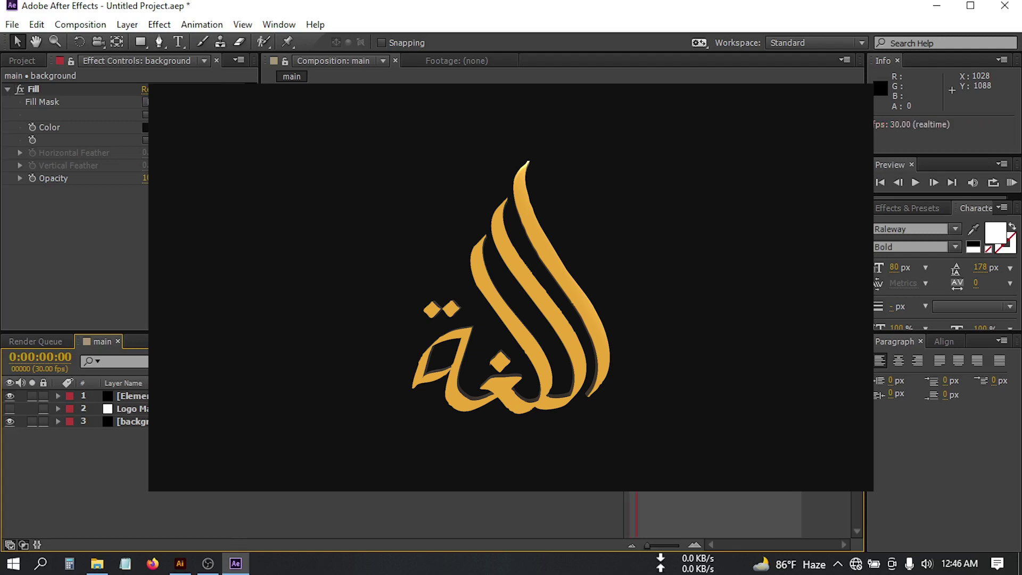
pyautogui.press('space')
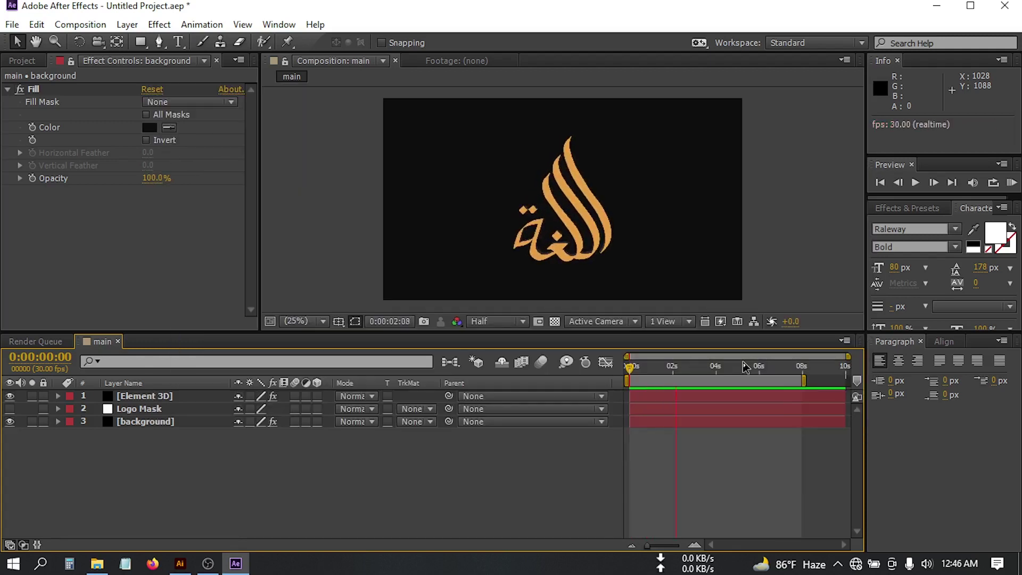